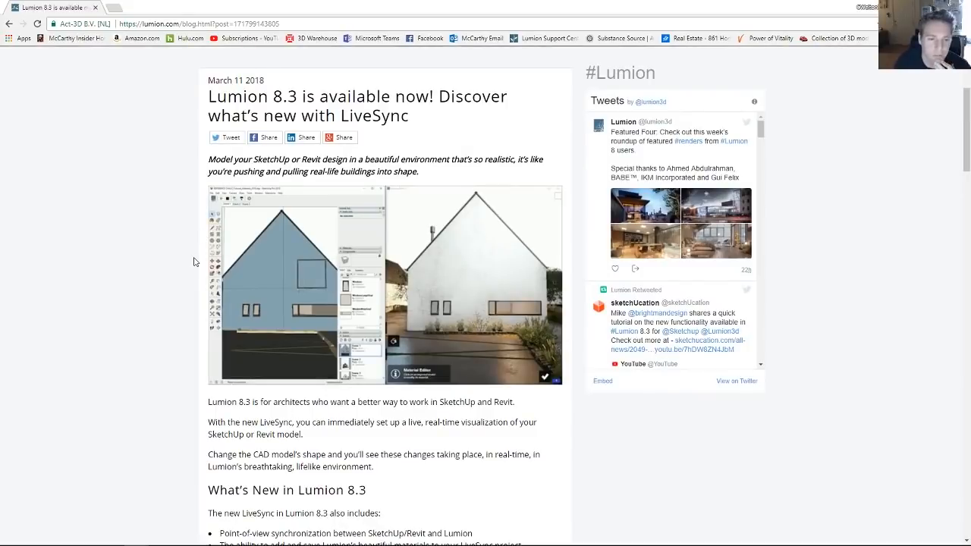
Step: Read through the Lumion 8.3 blog post, from the LiveSync features to the plugin installation and availability notes
scroll(193, 261, "down", 1)
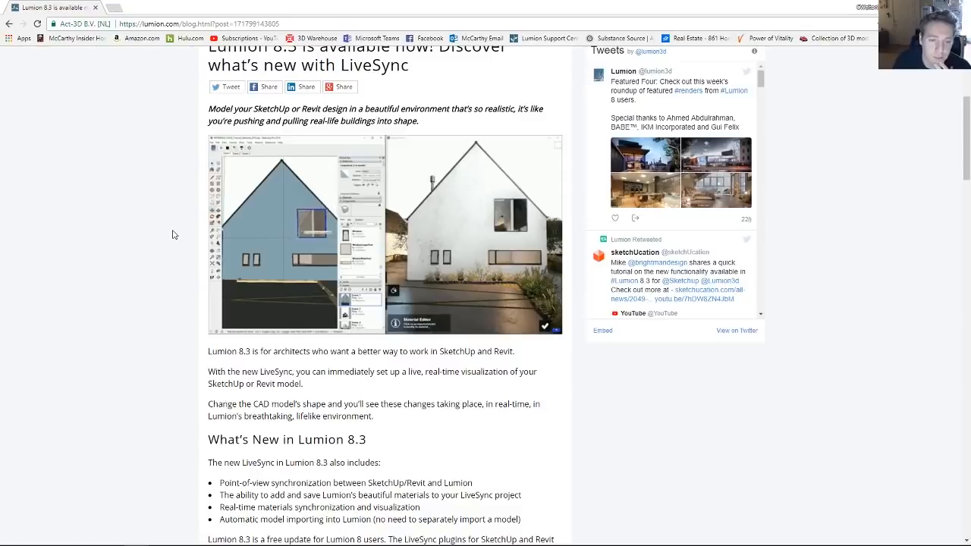
scroll(173, 235, "down", 6)
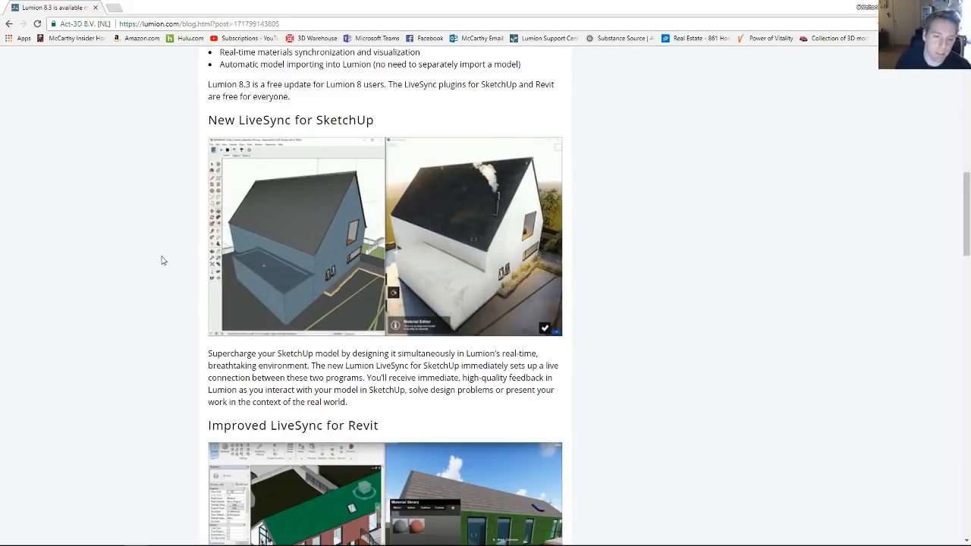
scroll(155, 255, "down", 1)
scroll(155, 255, "down", 1)
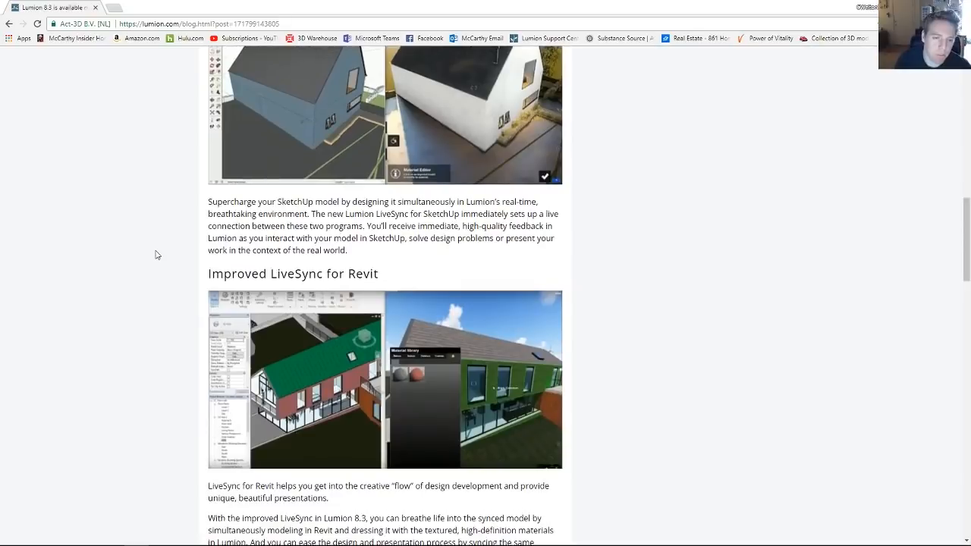
scroll(155, 255, "down", 2)
scroll(156, 255, "up", 1)
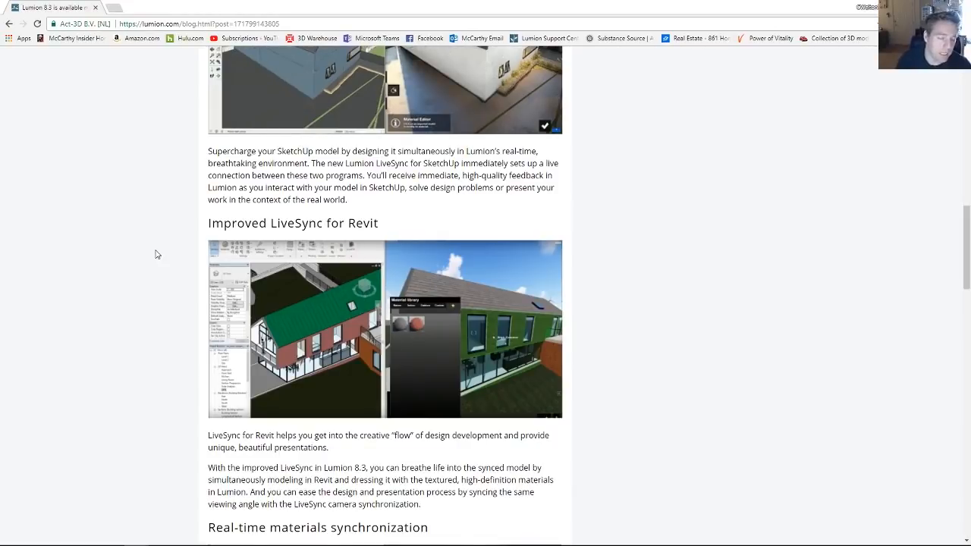
scroll(157, 351, "down", 3)
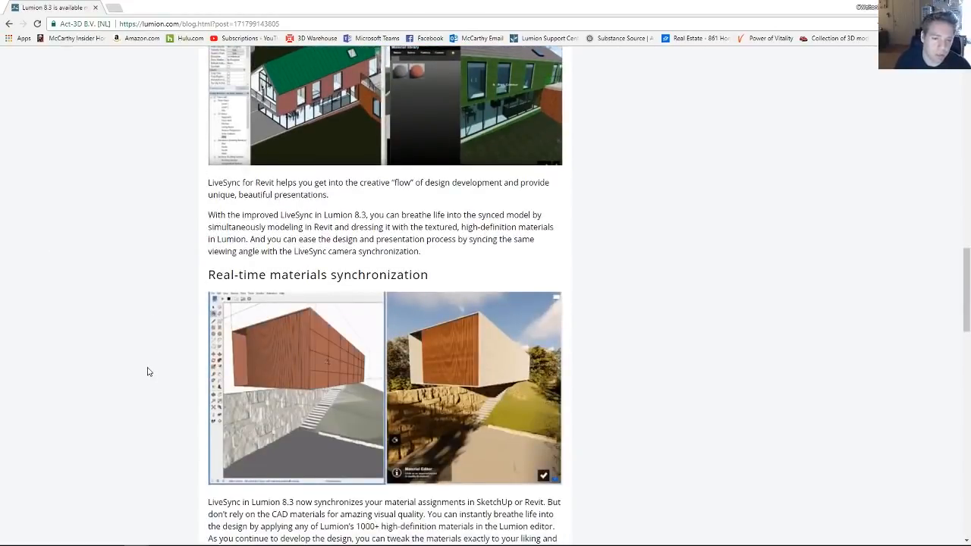
scroll(149, 372, "down", 3)
scroll(164, 207, "up", 1)
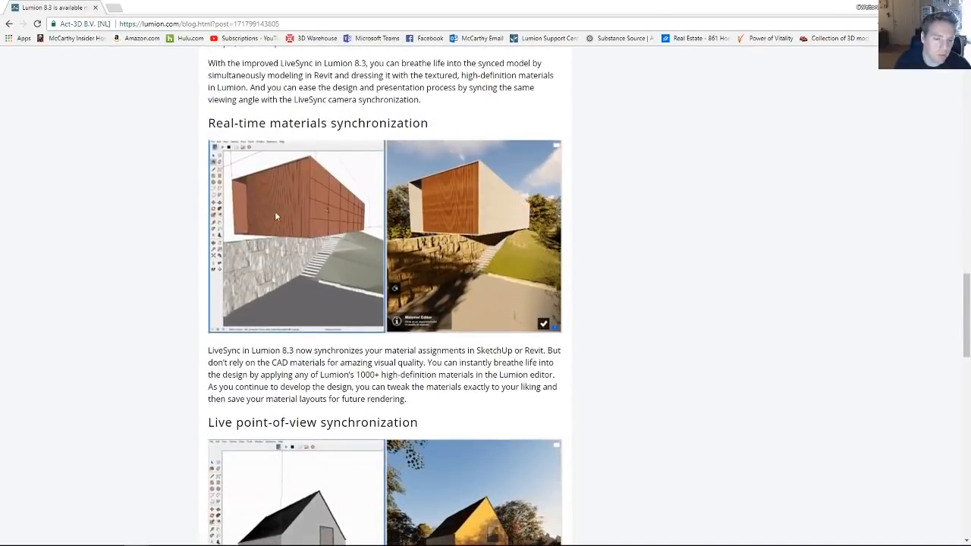
scroll(275, 216, "down", 3)
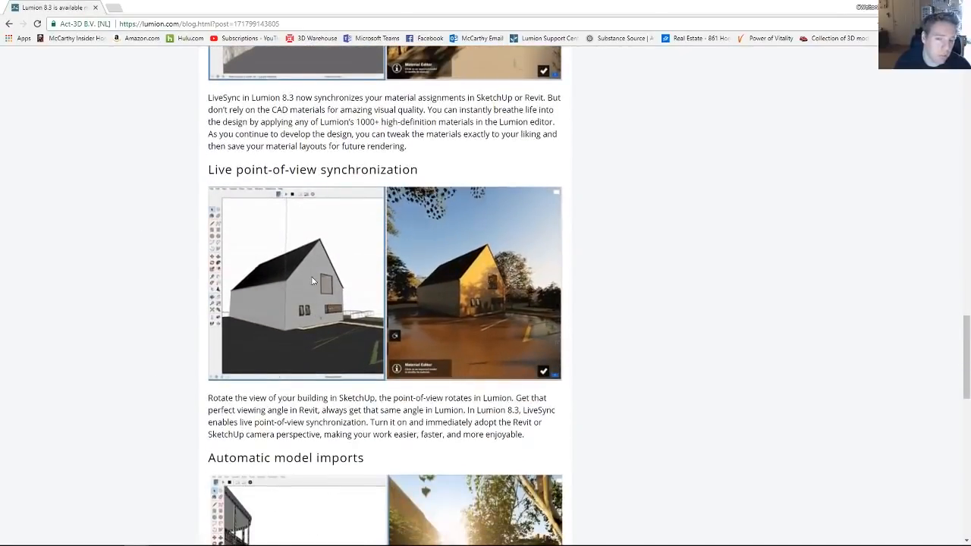
scroll(312, 281, "down", 3)
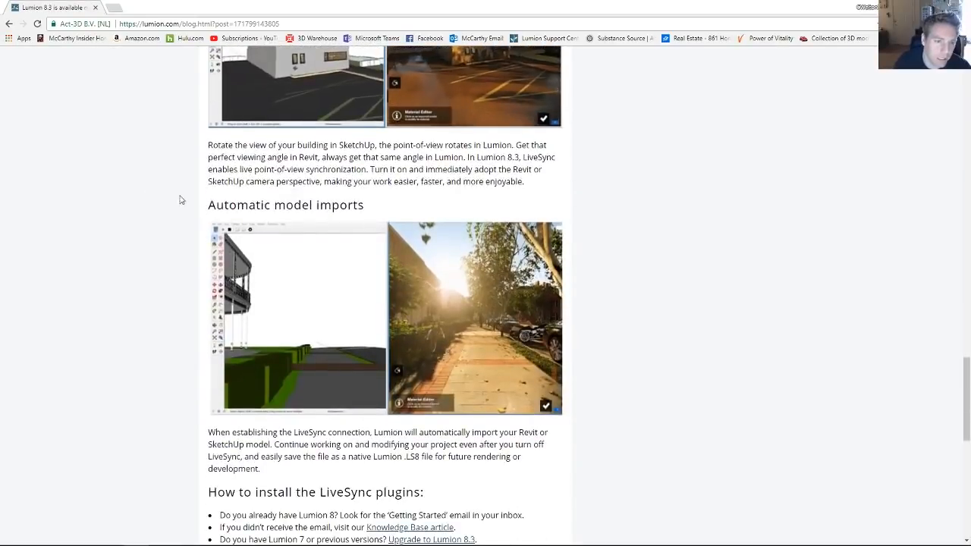
scroll(187, 251, "down", 3)
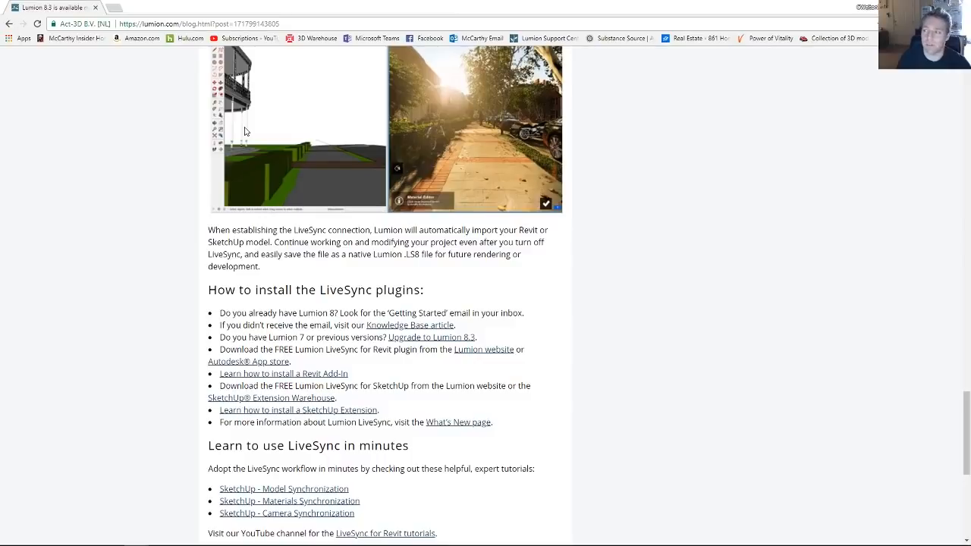
scroll(138, 262, "down", 2)
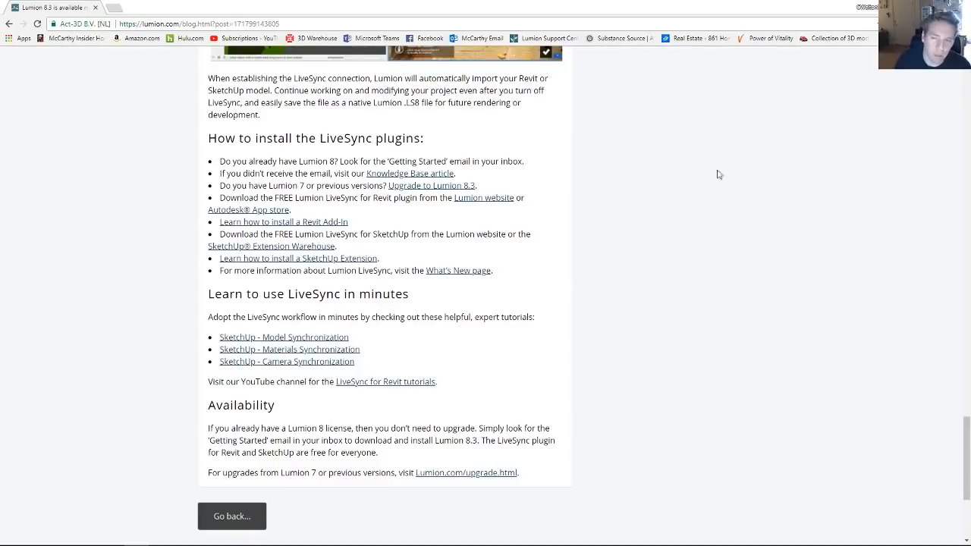
Step: Switch to SketchUp, search the Extension Warehouse for lumion and view the Lumion LiveSync for SketchUp extension page
key("alt+Tab")
mouse_move(420, 296)
middle_mouse_down()
mouse_move(455, 293)
mouse_move(361, 359)
mouse_move(361, 342)
middle_mouse_up()
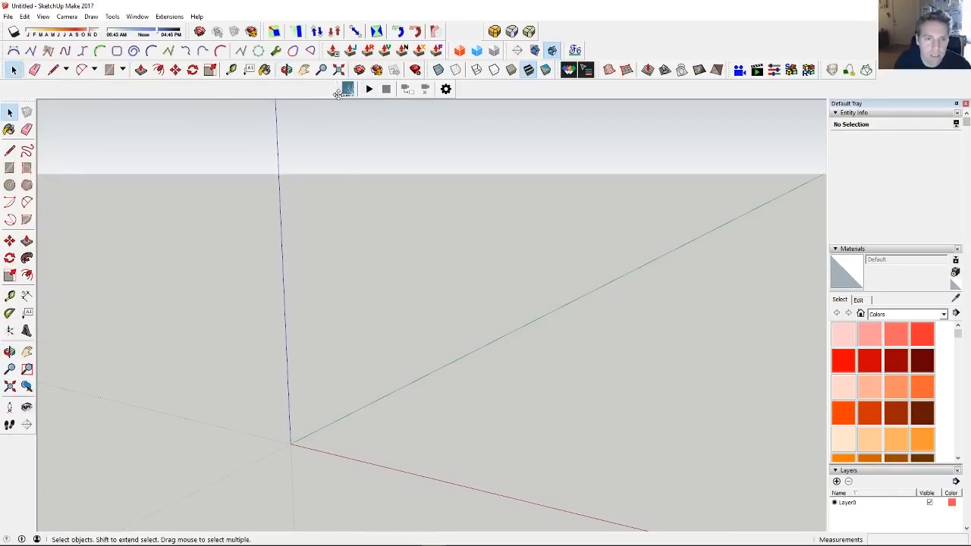
left_click(169, 16)
mouse_move(143, 17)
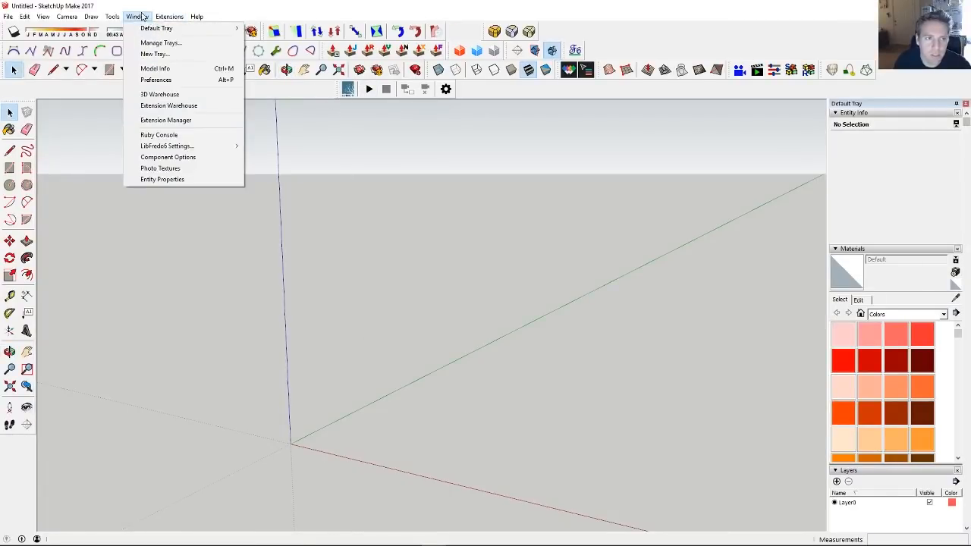
left_click(172, 106)
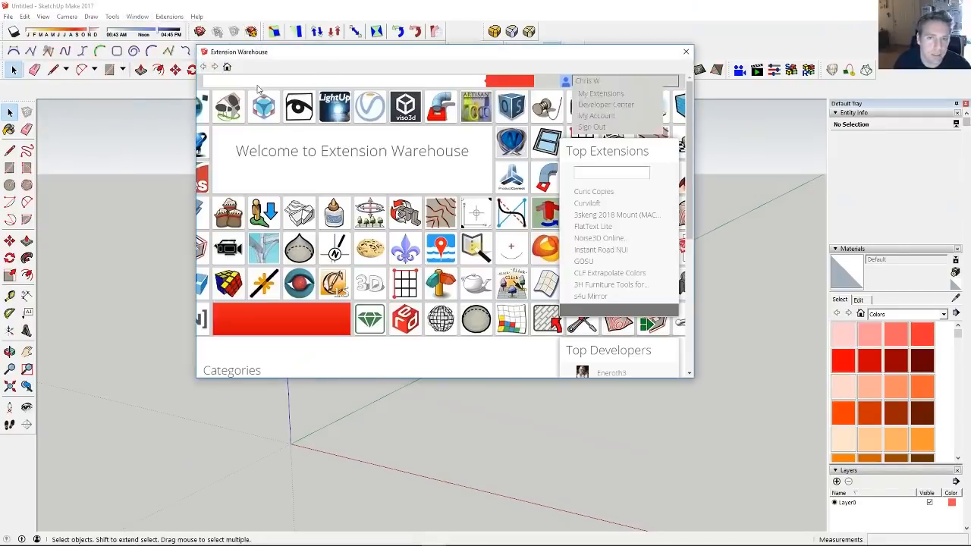
left_click(316, 80)
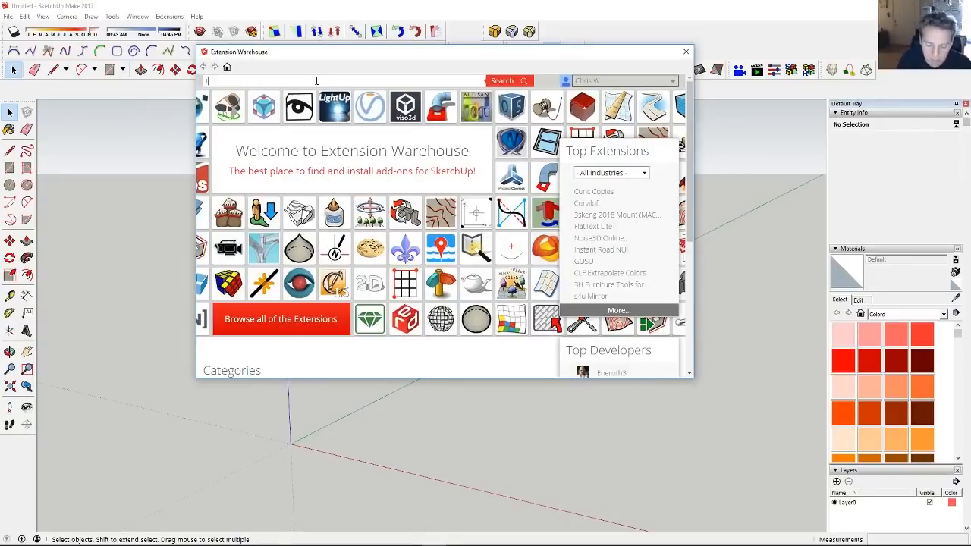
type("lumion")
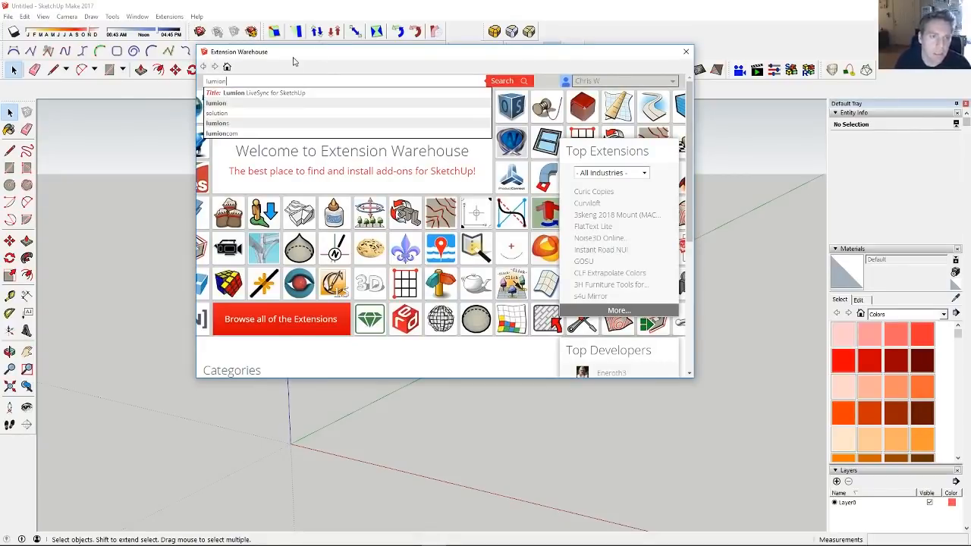
left_click(258, 93)
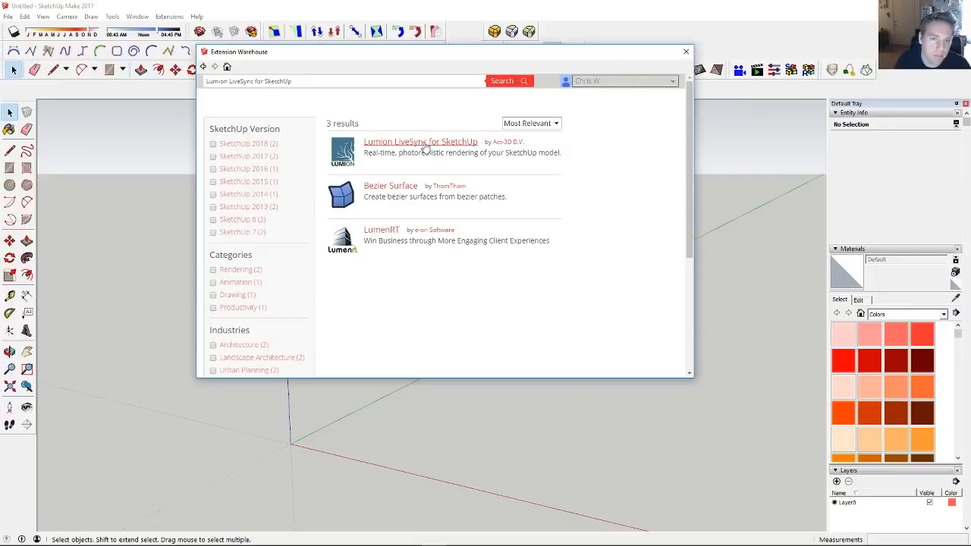
left_click(425, 145)
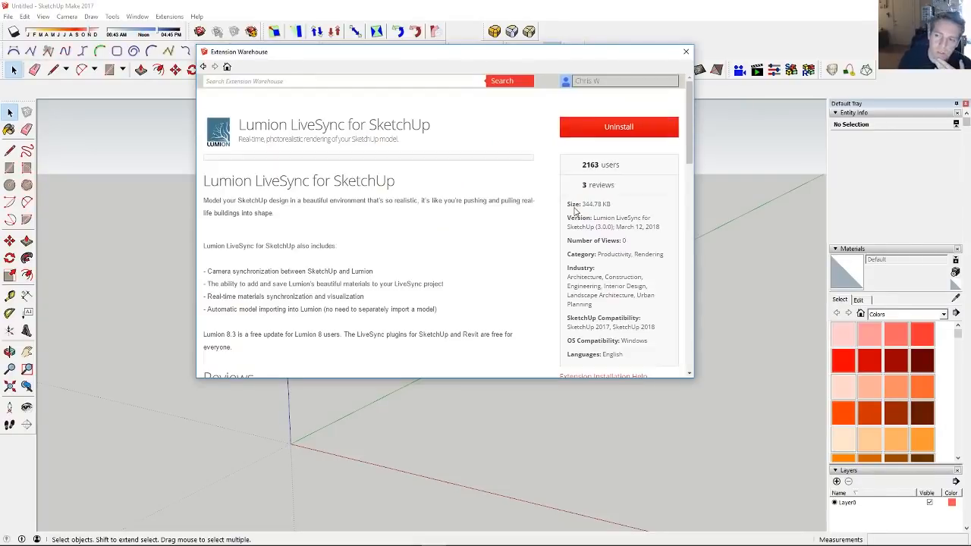
left_click(686, 51)
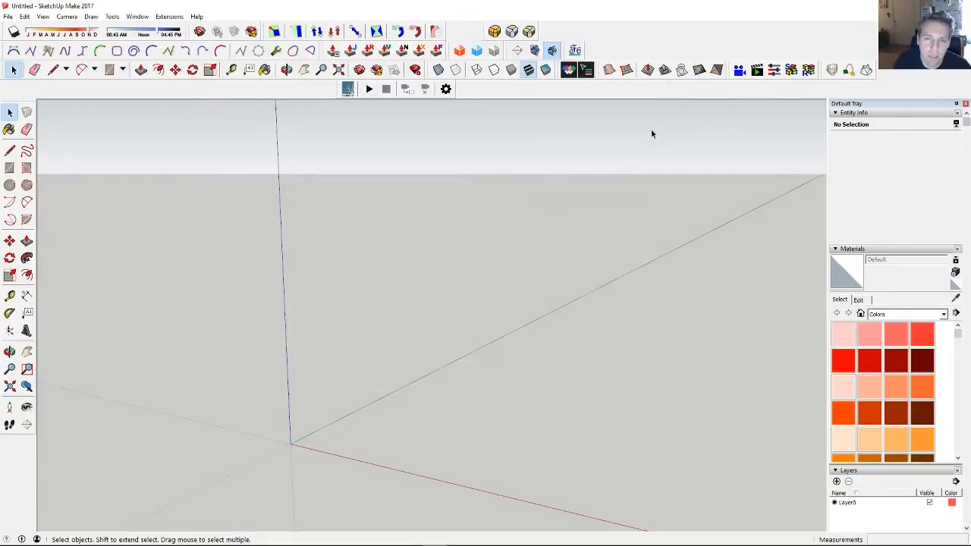
Step: Arrange the SketchUp and Lumion Pro 8.3 windows side by side, each filling half of the screen
left_click_drag(334, 89, 332, 89)
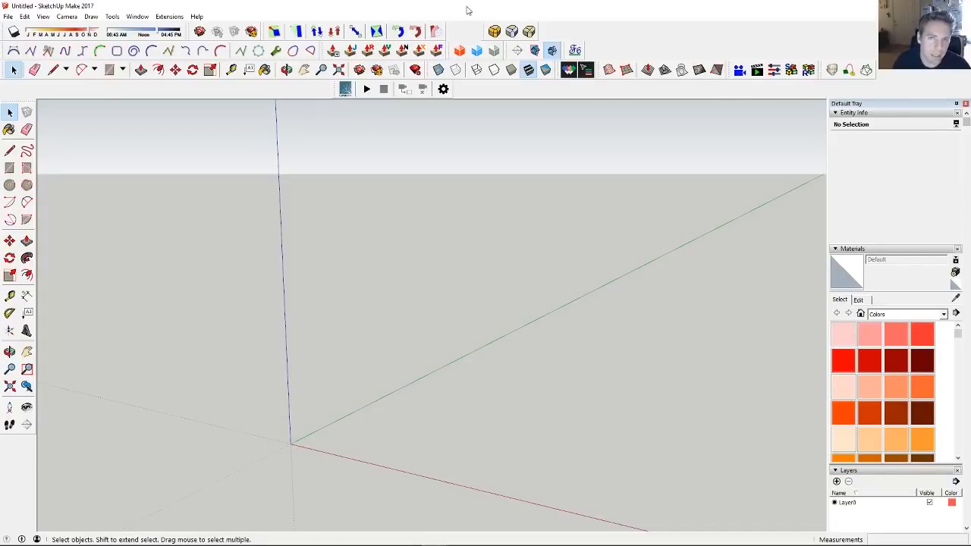
mouse_move(467, 10)
left_mouse_down()
mouse_move(453, 210)
mouse_move(2, 163)
left_mouse_up()
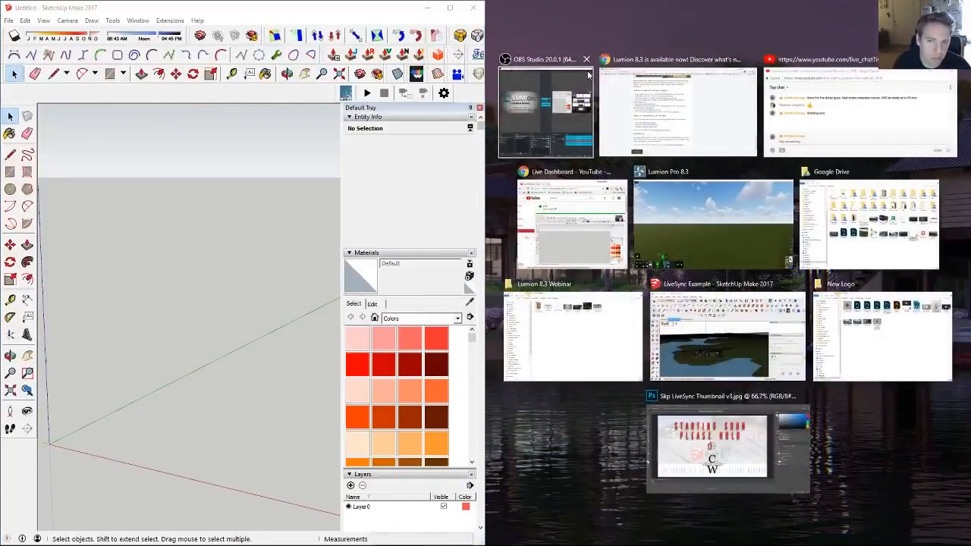
left_click(713, 228)
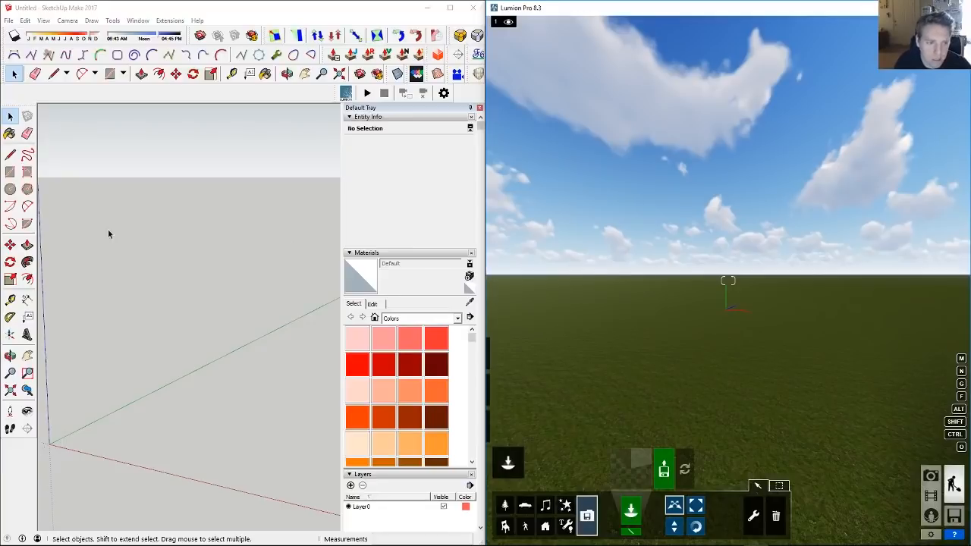
Step: Save the untitled SketchUp model as LiveSync in the Lumion 8.3 Webinar folder
mouse_move(214, 261)
middle_mouse_down()
mouse_move(223, 285)
mouse_move(235, 273)
mouse_move(211, 312)
mouse_move(226, 300)
middle_mouse_up()
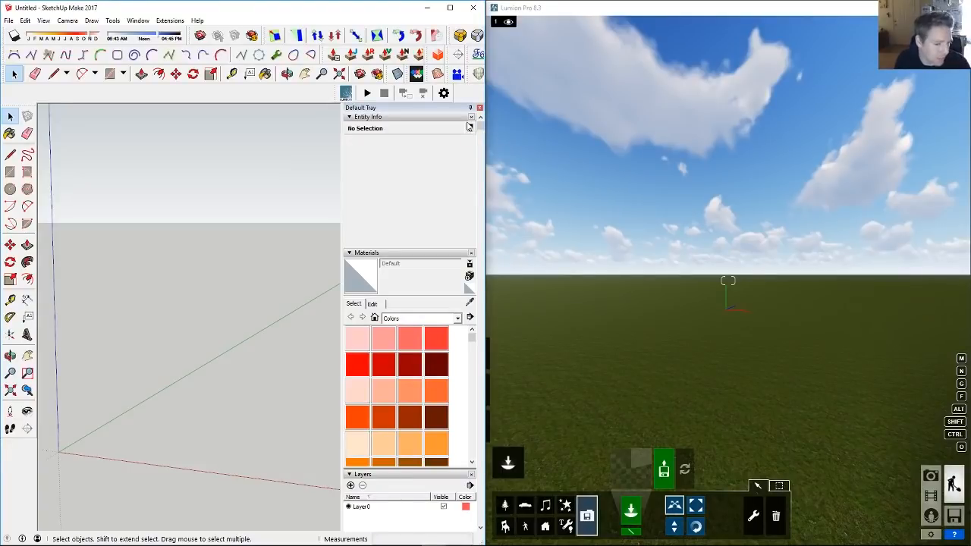
scroll(195, 368, "down", 1)
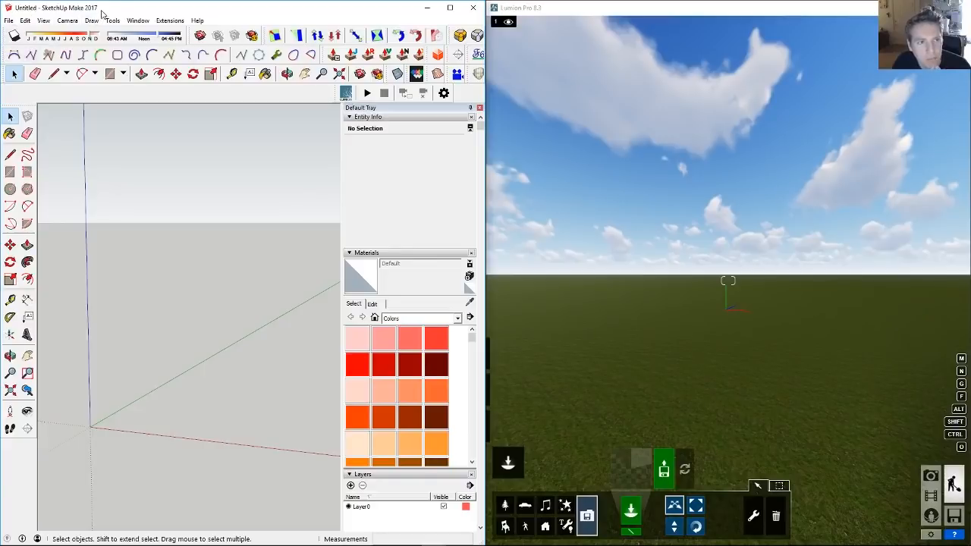
left_click(25, 20)
mouse_move(9, 21)
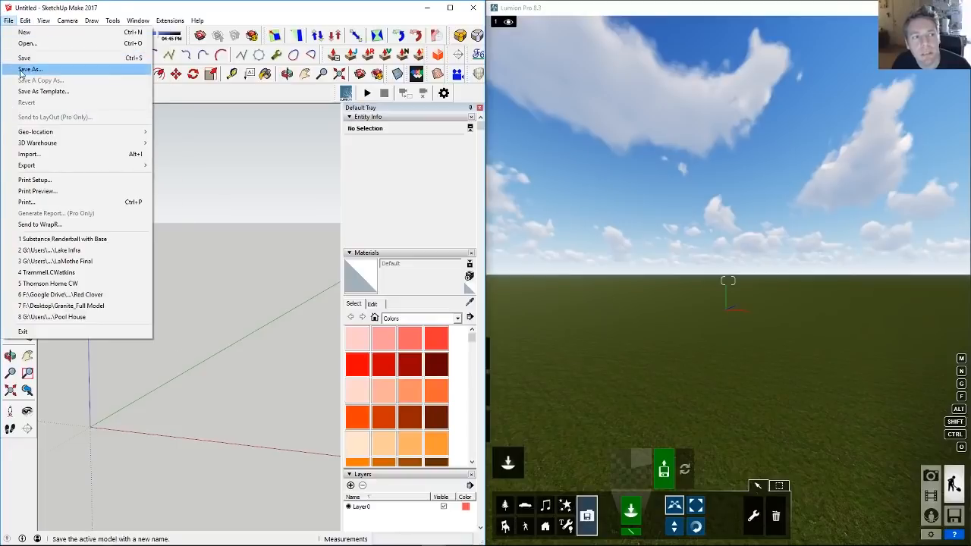
left_click(22, 72)
type("Li")
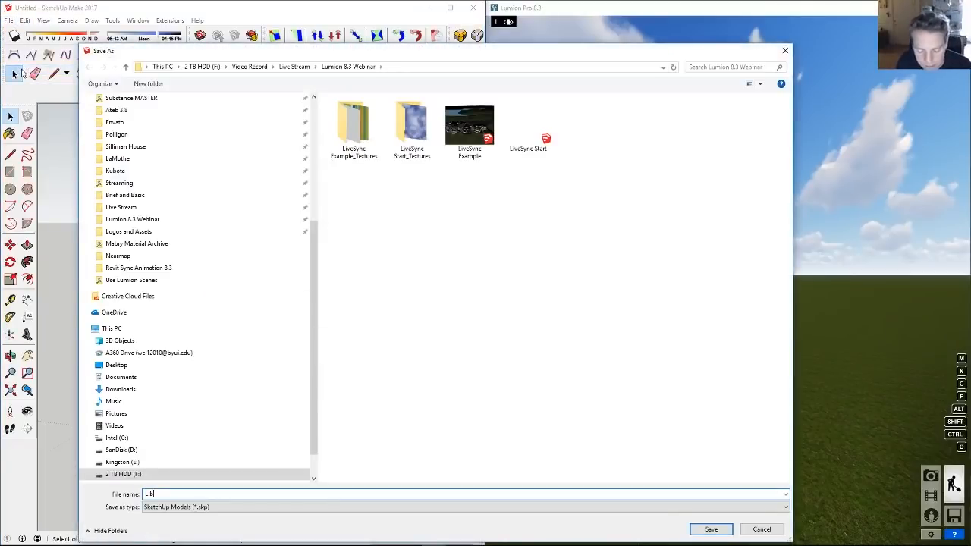
type("veSync")
key("Return")
Step: Draw a ground rectangle of about 628 square feet, starting at the axes origin
middle_click_drag(146, 333, 317, 195)
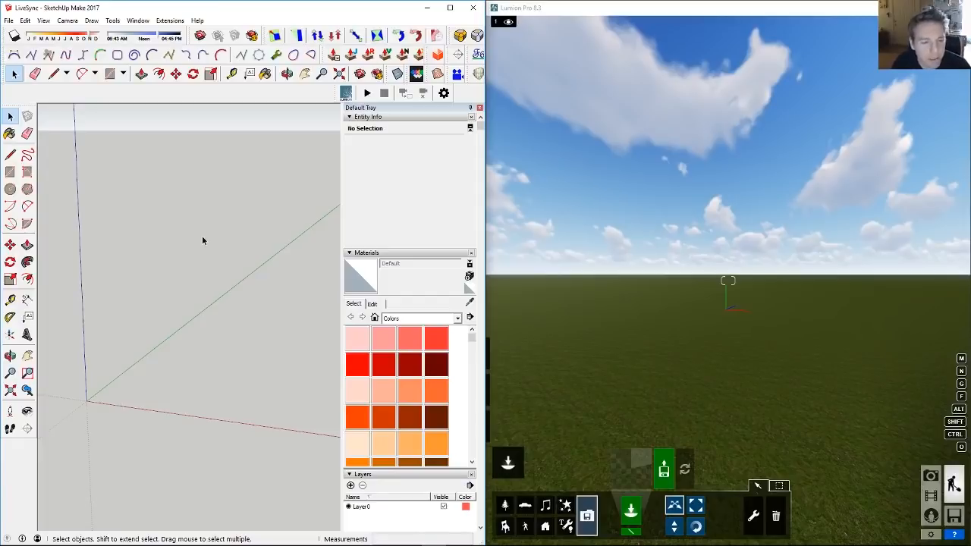
scroll(111, 369, "down", 1)
key("r")
left_click(102, 386)
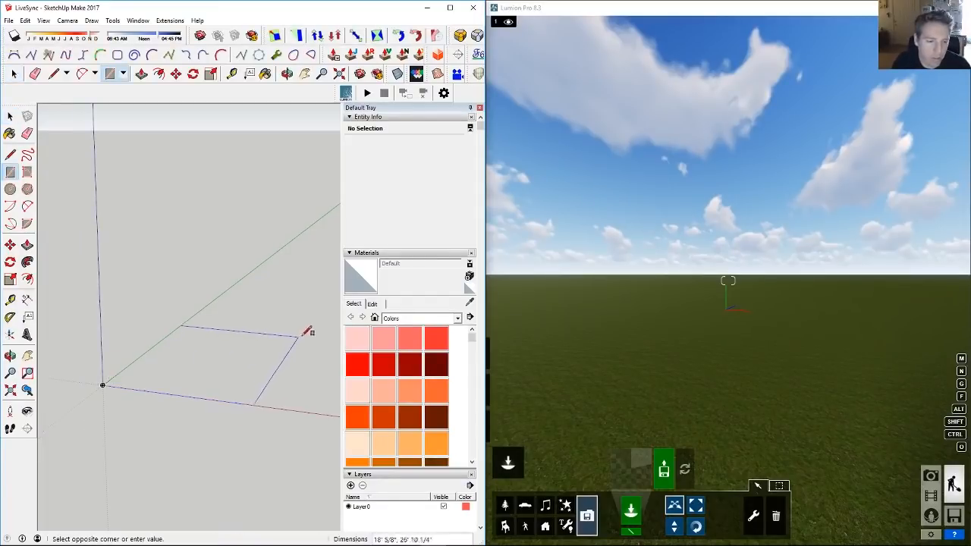
left_click(314, 346)
Step: Push/Pull the rectangle up into a box about 14' 11" high
key("p")
left_click(258, 348)
left_click(226, 245)
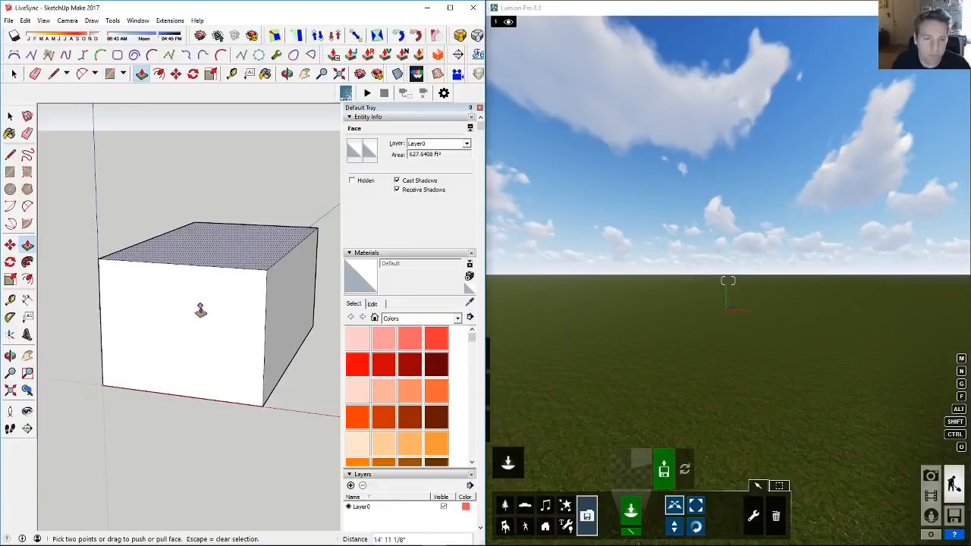
middle_click_drag(199, 310, 138, 349)
left_click(14, 74)
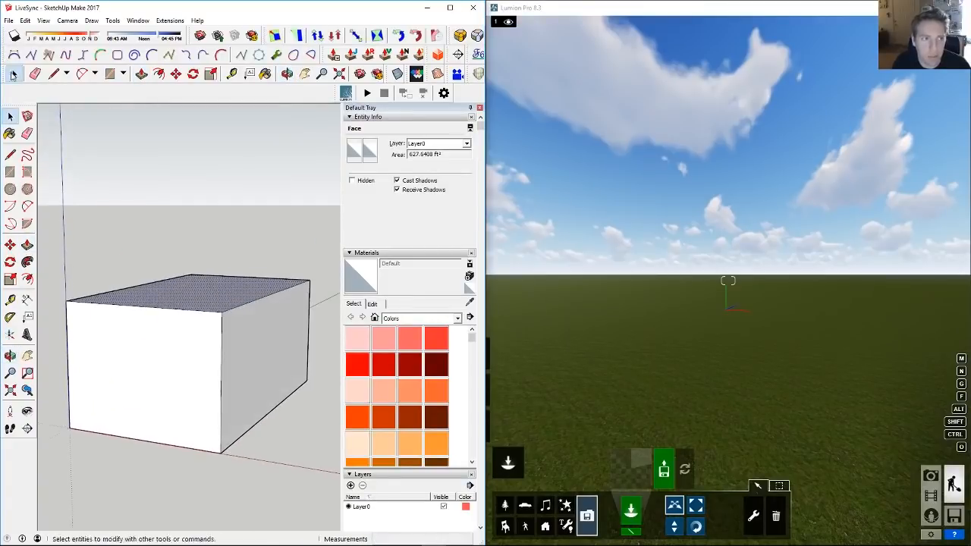
Step: Reposition the Lumion LiveSync toolbar along its row so that it sits directly above the modelling viewport
left_click(576, 344)
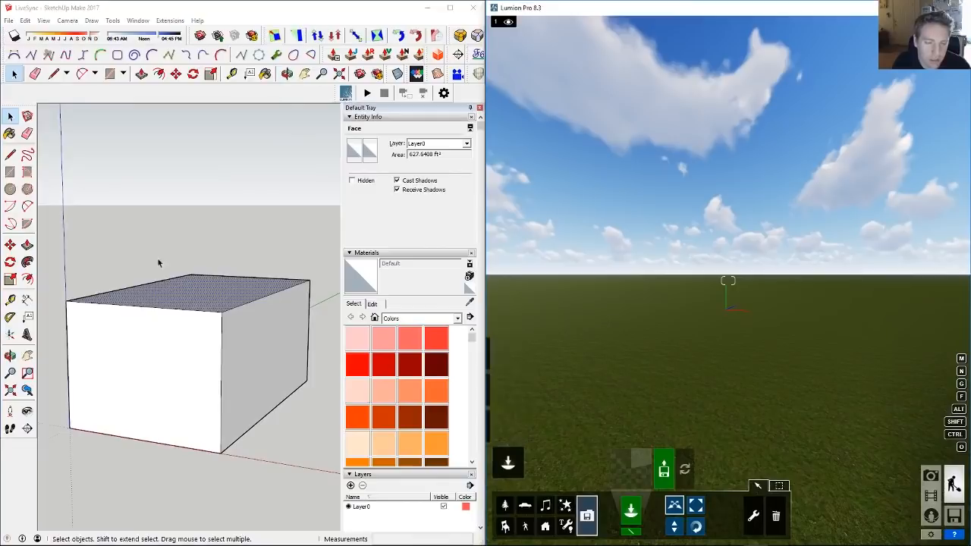
middle_click_drag(157, 257, 157, 260)
left_click_drag(334, 91, 141, 93)
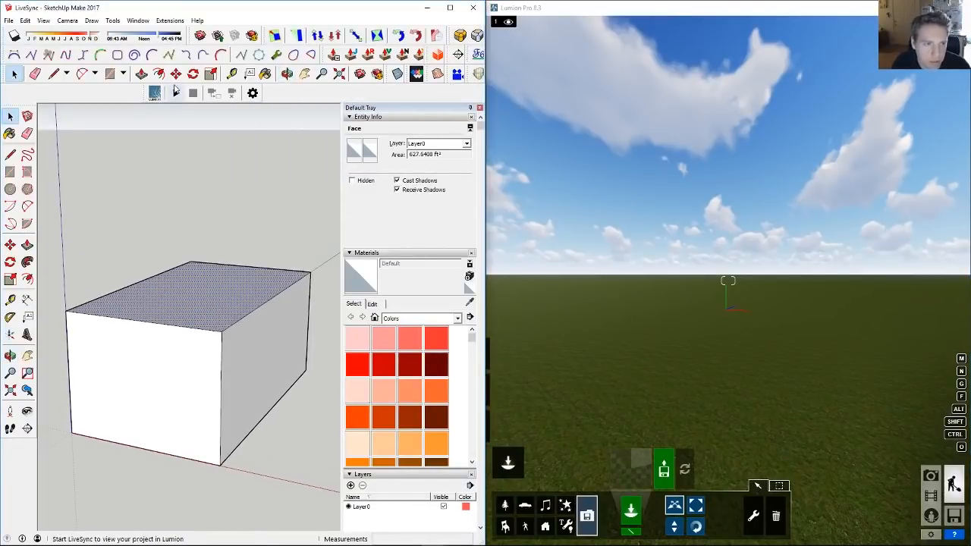
Step: Check the Lumion LiveSync version information and its automatic camera synchronization setting, leaving the option disabled
left_click(155, 94)
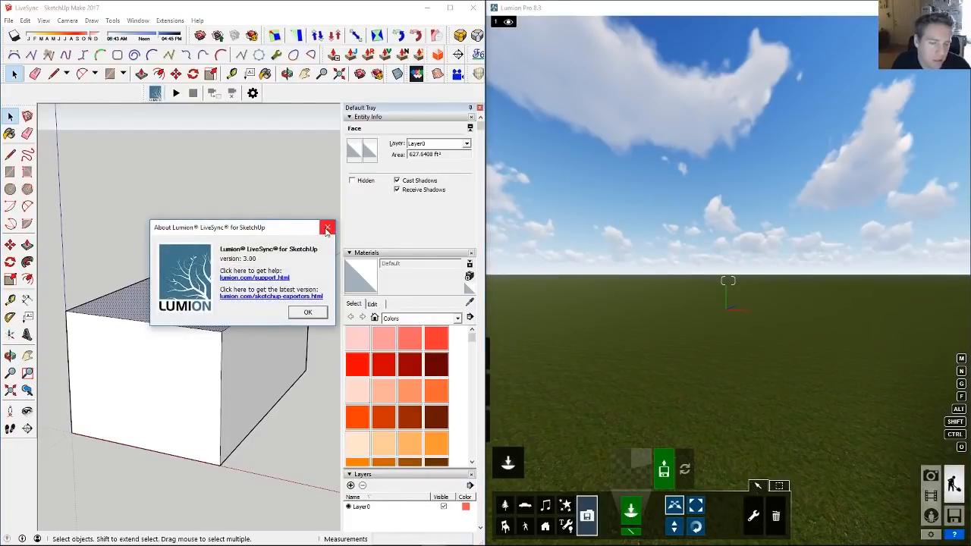
left_click(307, 312)
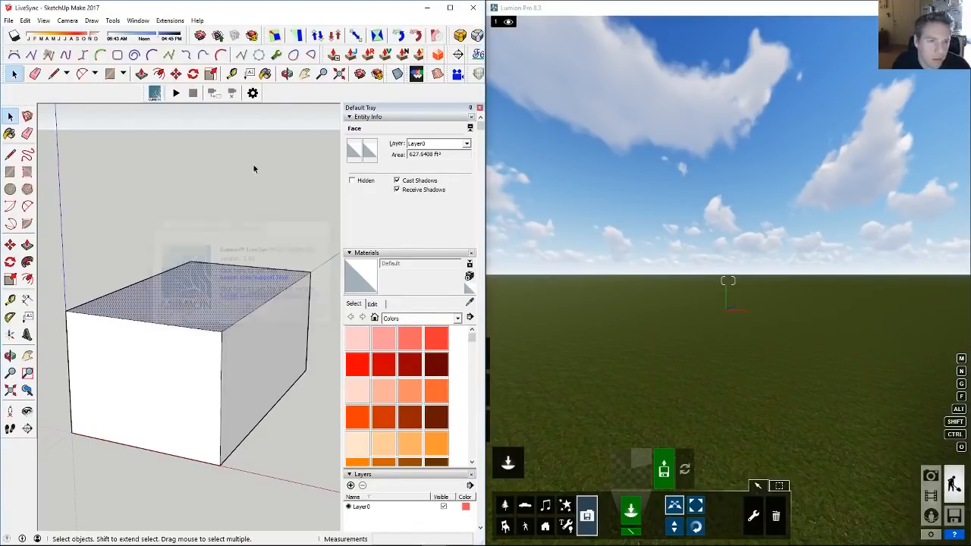
left_click(252, 92)
left_click_drag(279, 233, 288, 134)
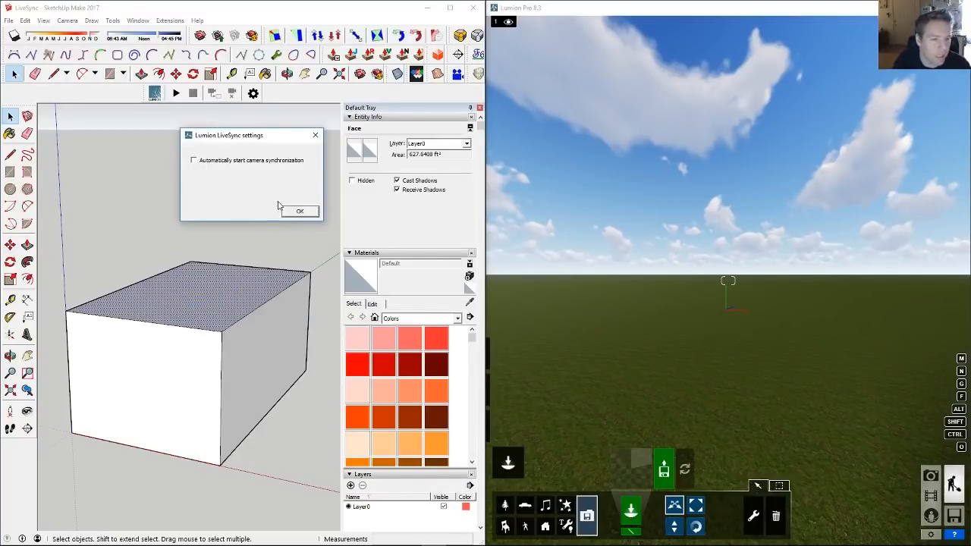
left_click(299, 213)
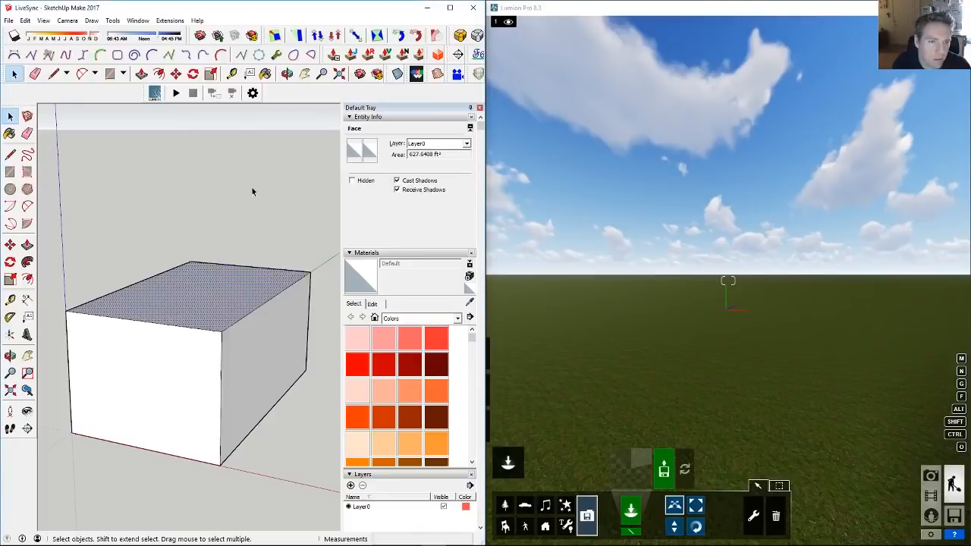
Step: Start LiveSync to send the box from SketchUp to Lumion and inspect it in both views
left_click(177, 92)
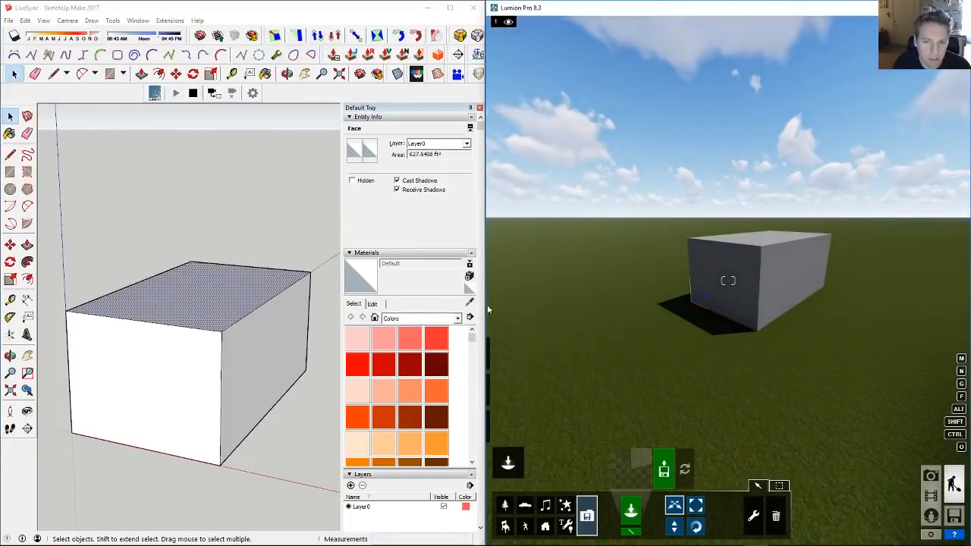
right_click_drag(616, 241, 651, 294)
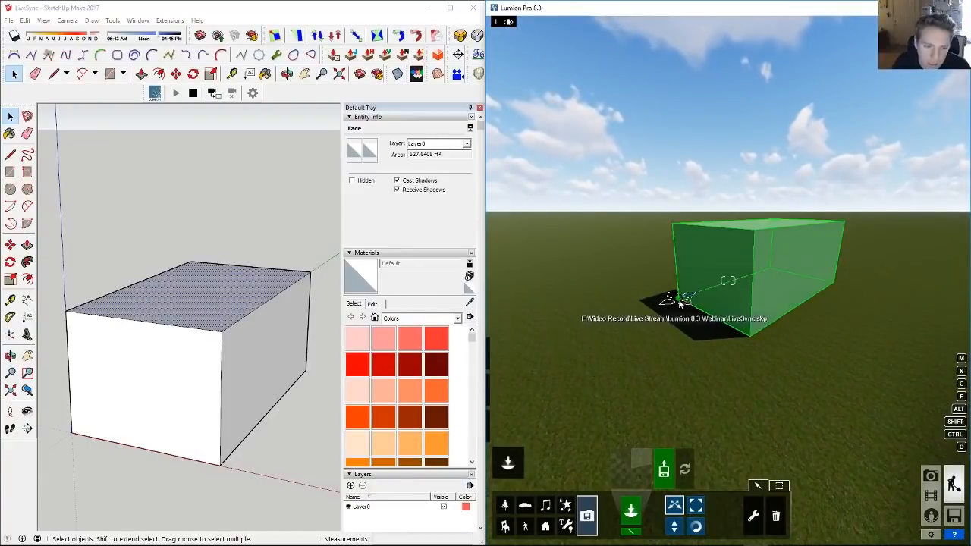
middle_click_drag(137, 428, 134, 418)
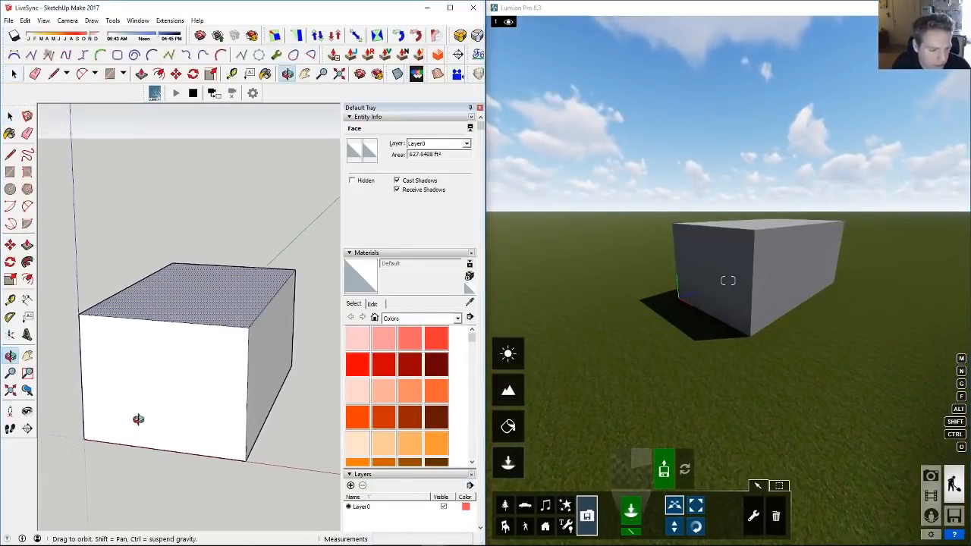
scroll(148, 403, "down", 3)
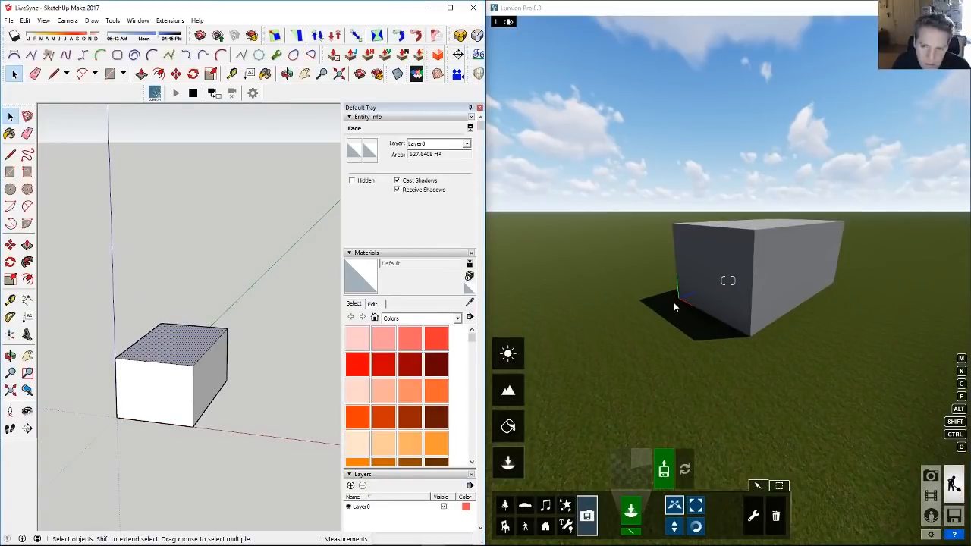
key("d")
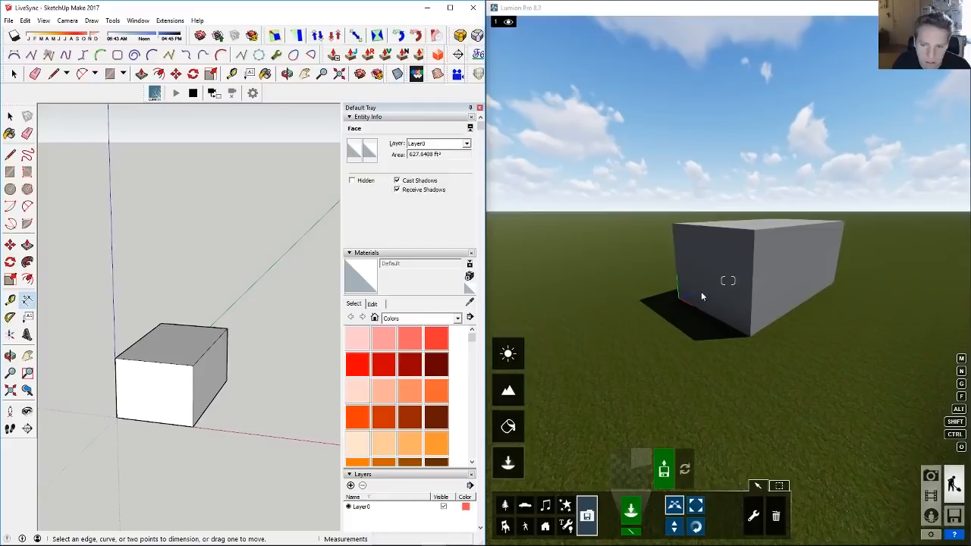
right_click_drag(696, 292, 759, 223)
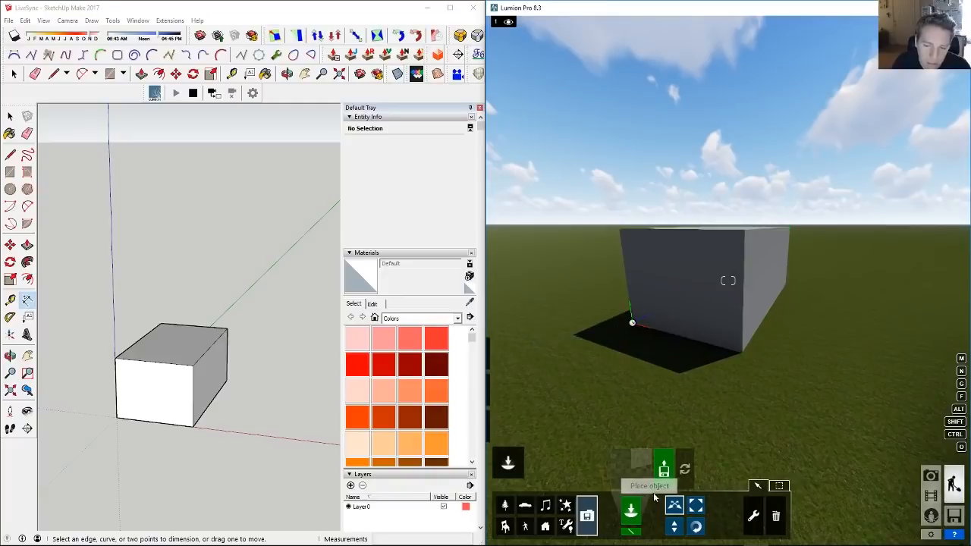
Step: Check the livesync entry in Lumion's import library and select the synchronized box in the scene
left_click(635, 462)
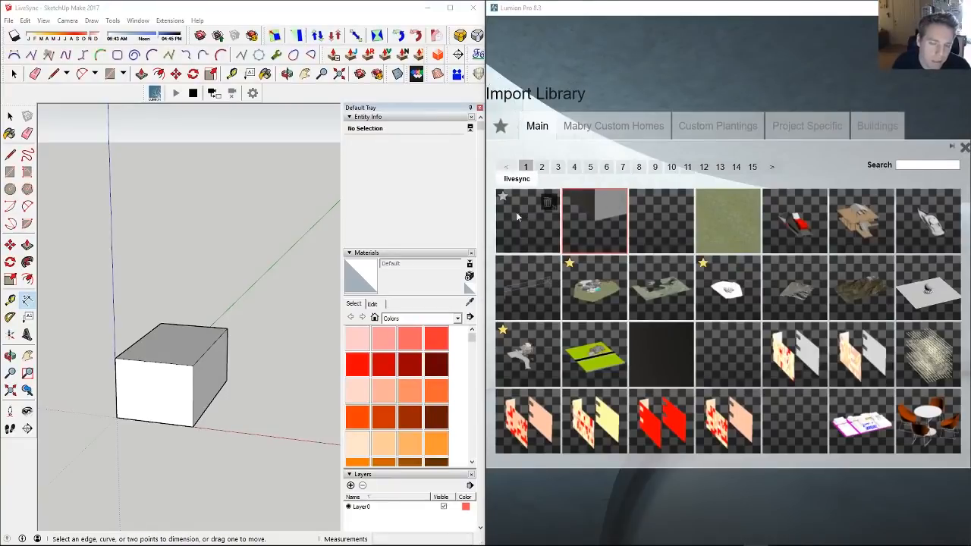
left_click(964, 147)
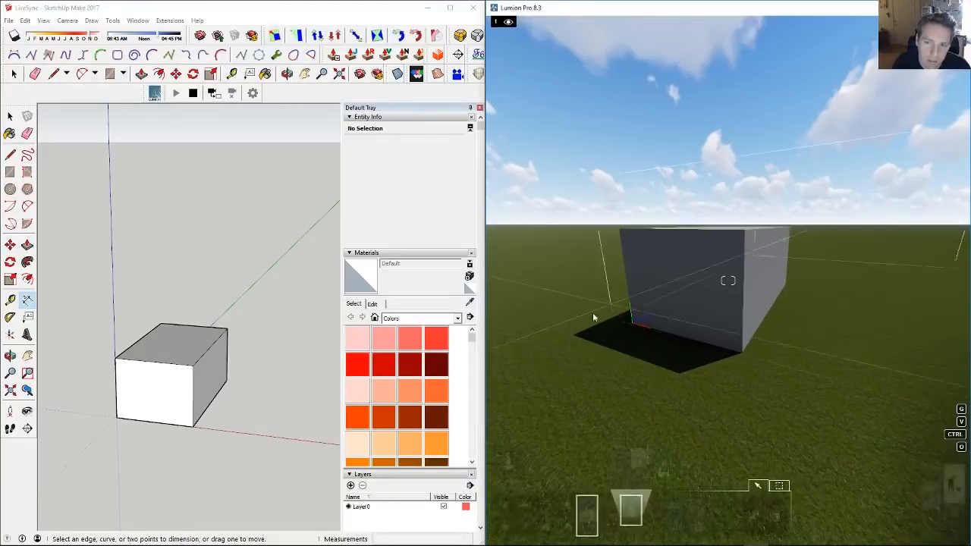
mouse_move(632, 323)
left_mouse_down()
mouse_move(674, 300)
mouse_move(632, 320)
left_mouse_up()
left_click(675, 506)
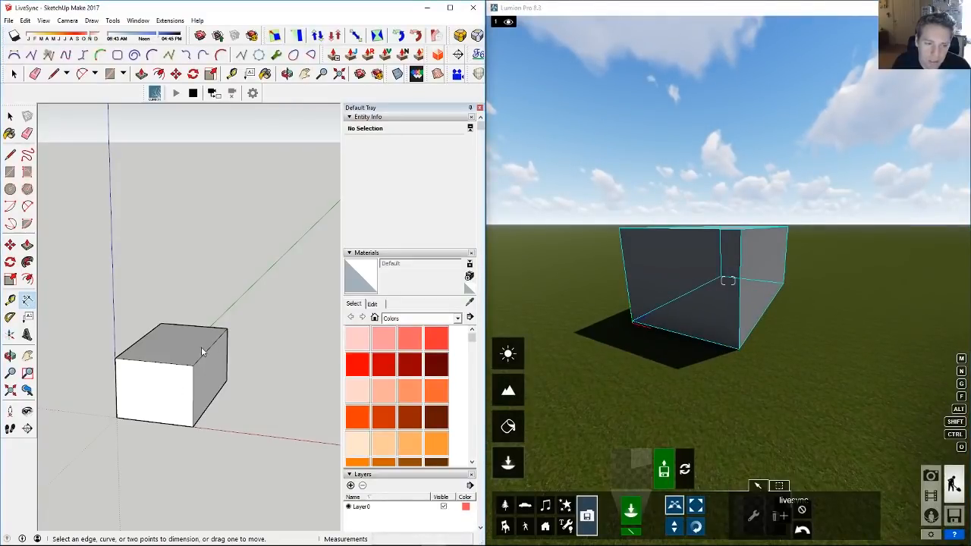
Step: In SketchUp, Push/Pull the box's top face upward and its long side face outward
middle_click_drag(202, 351, 191, 361)
key("p")
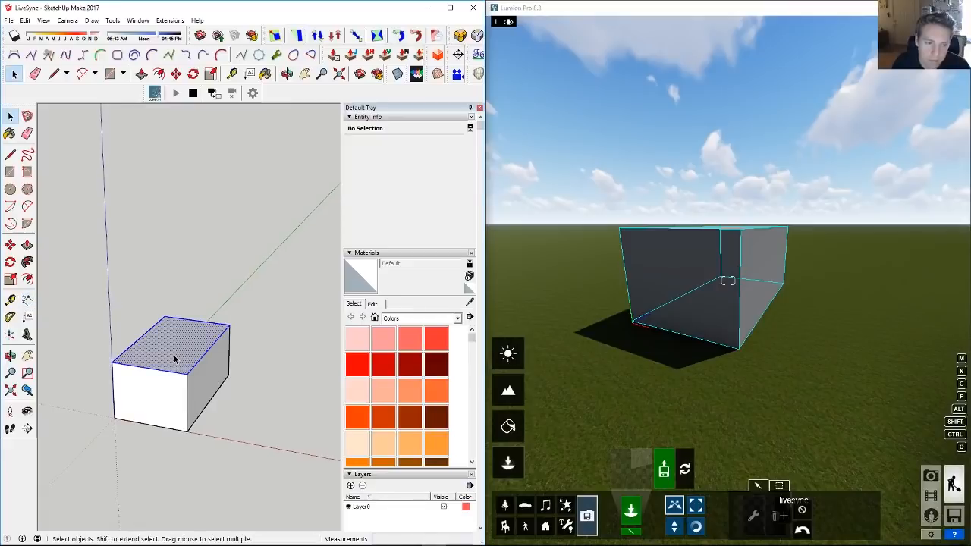
left_click(193, 347)
left_click(189, 283)
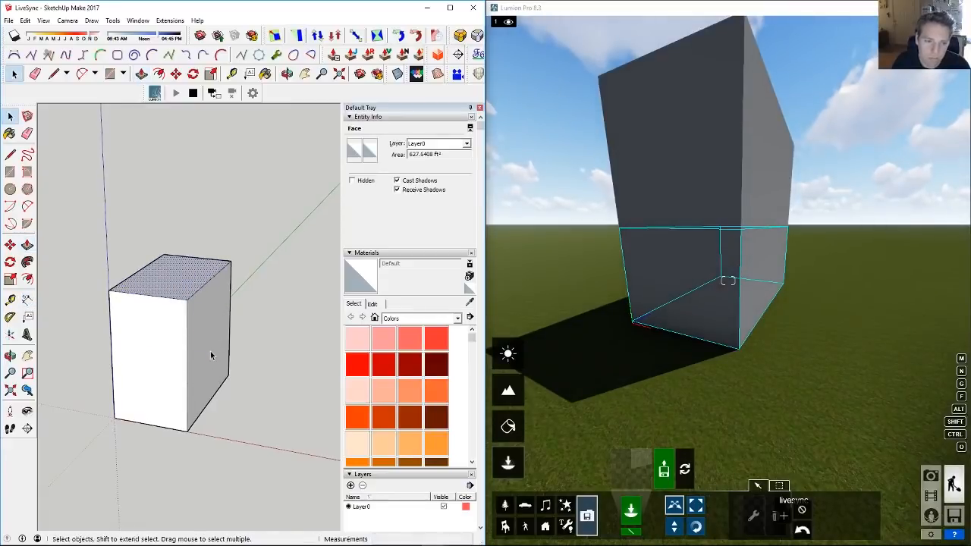
left_click_drag(209, 352, 264, 388)
Step: Push/Pull the box's front face outward about 27' 10" and frame the whole box in Lumion
middle_click_drag(193, 377, 174, 395)
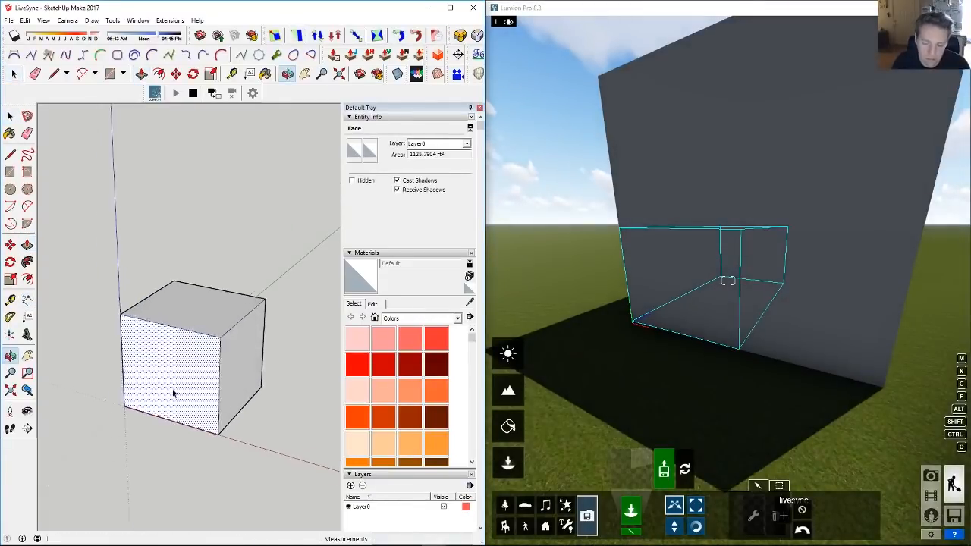
mouse_move(174, 395)
left_mouse_down()
mouse_move(202, 373)
mouse_move(179, 377)
left_mouse_up()
scroll(179, 377, "down", 3)
left_click(656, 332)
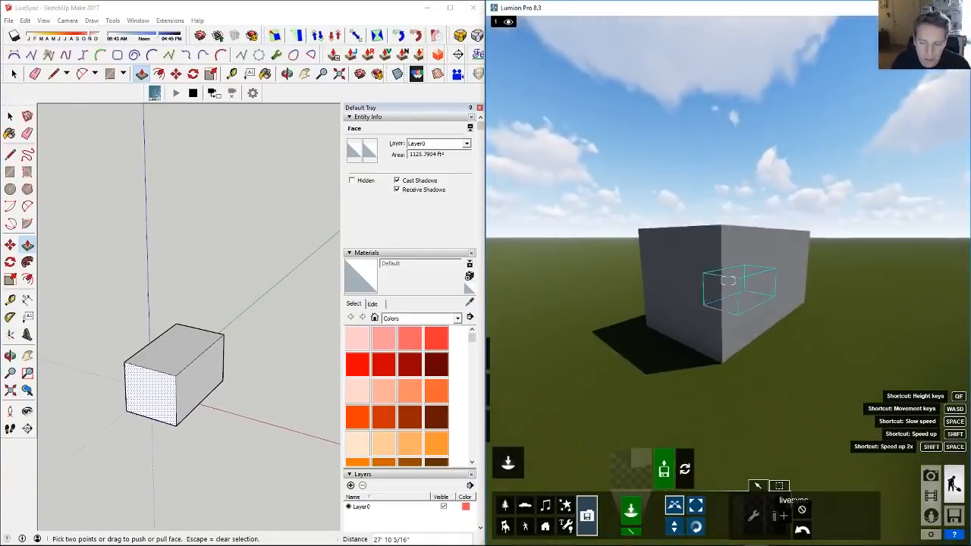
key("s")
right_click_drag(655, 332, 654, 372)
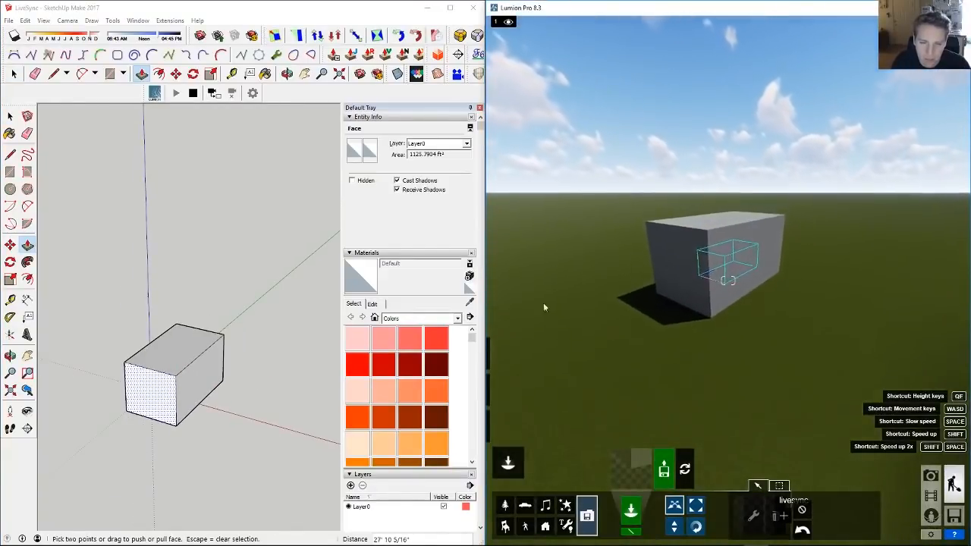
Step: Move the upper long edge of the box's side face inward so that the side slopes
middle_click_drag(204, 368, 211, 348)
key("space")
left_click(211, 347)
scroll(211, 352, "up", 3)
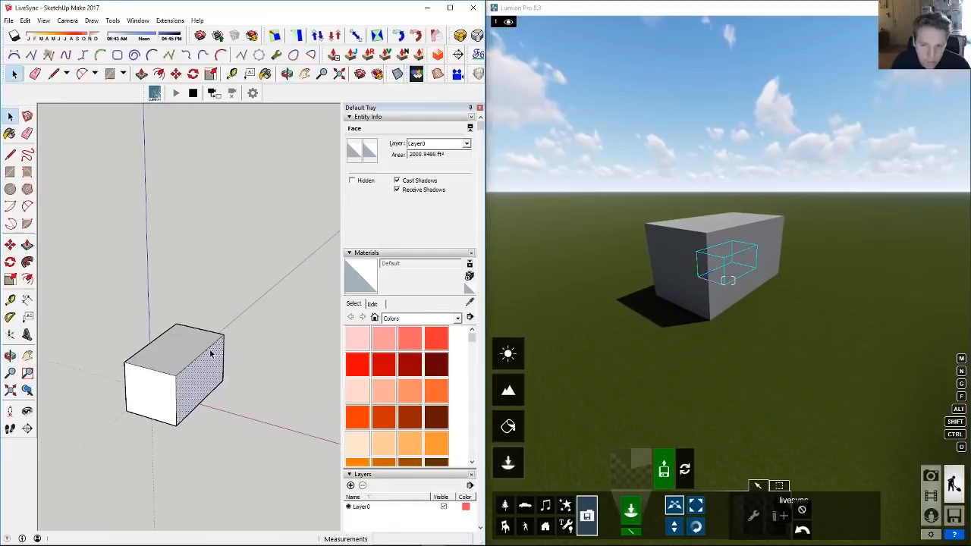
left_click(210, 351)
key("m")
left_click_drag(210, 350, 180, 336)
key("space")
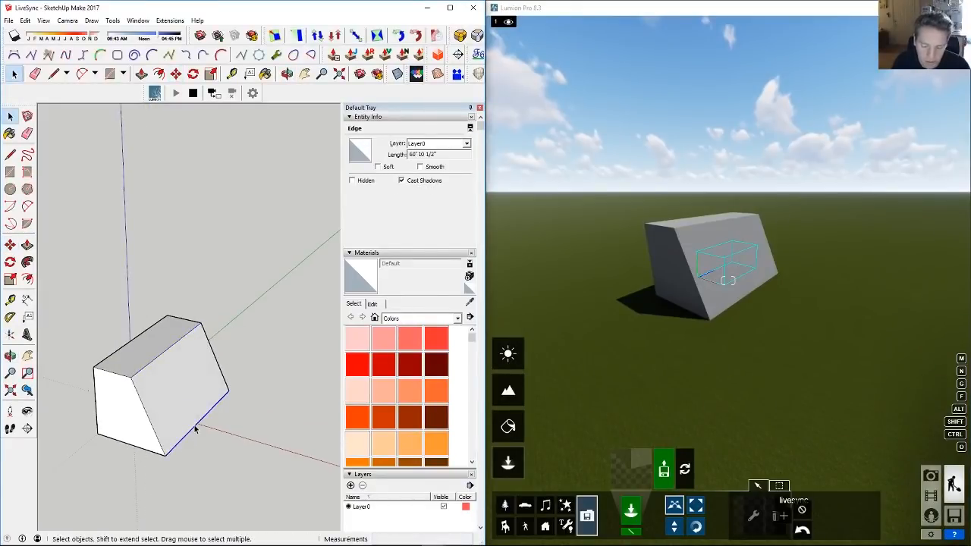
Step: Move the lower edge of the sloped side outward along the ground to make the slope shallower
key("m")
left_click_drag(194, 429, 238, 446)
key("space")
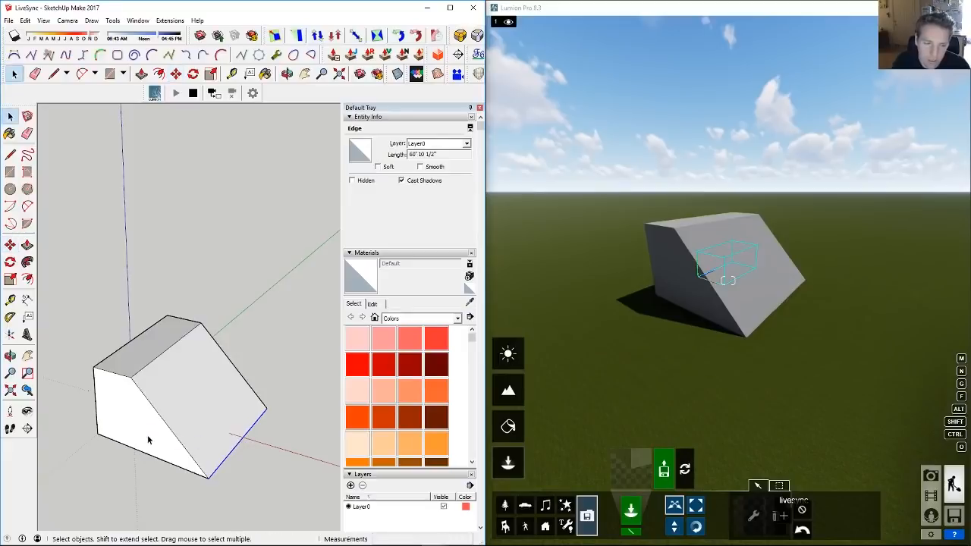
Step: Push/Pull the white front face of the sloped solid outward about 15' 2"
left_click(150, 440)
key("p")
left_click_drag(155, 435, 143, 460)
middle_click_drag(212, 352, 256, 338)
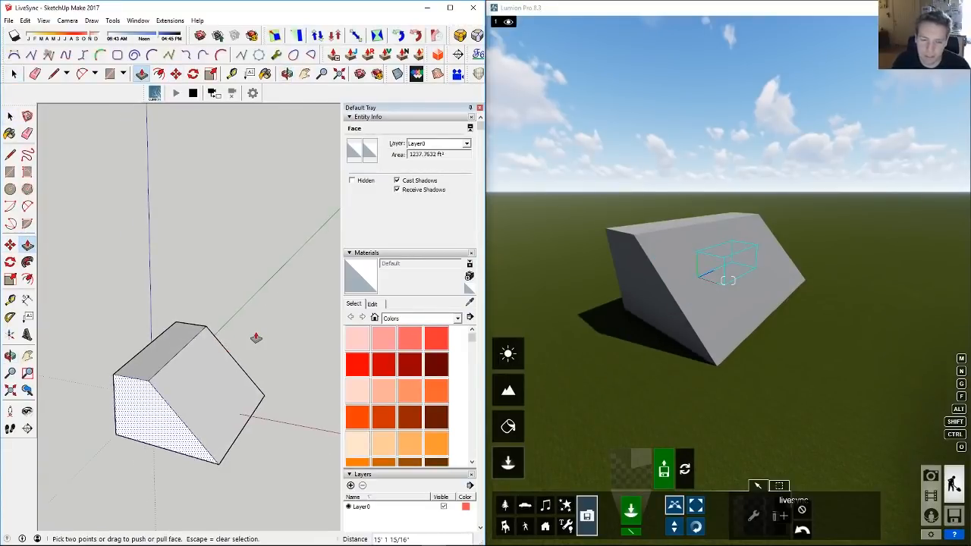
middle_click(209, 344)
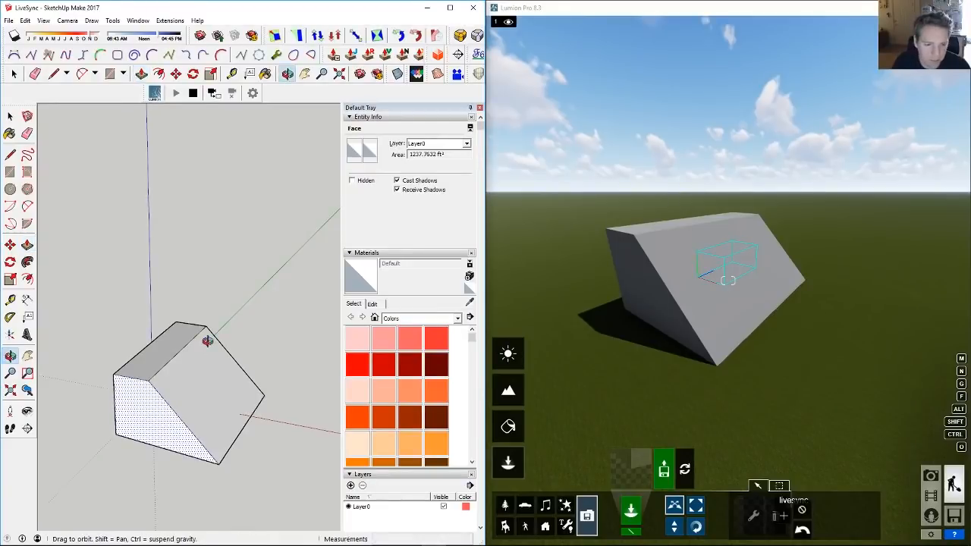
middle_click(194, 356)
middle_click(194, 360)
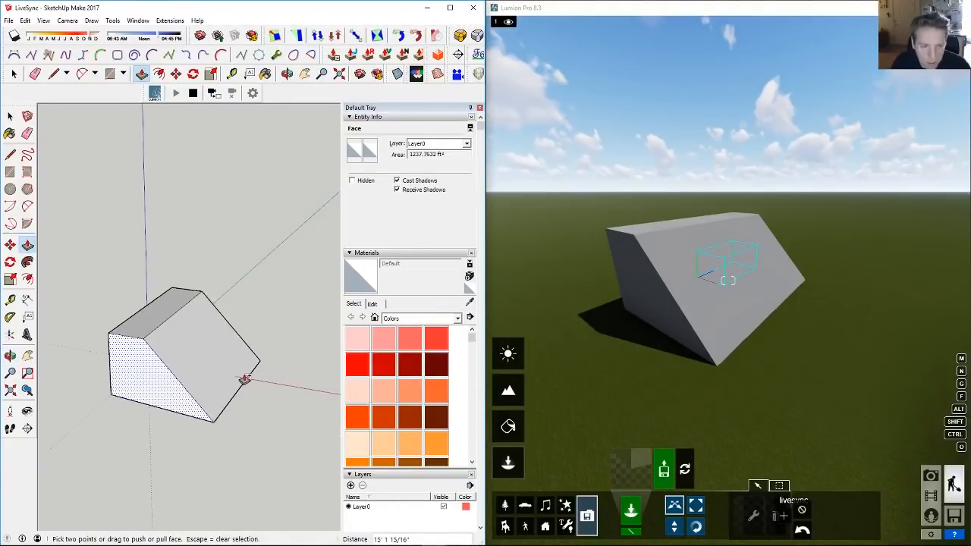
Step: Undo the last Push/Pull of the front face
key("space")
middle_click_drag(217, 357, 133, 343)
left_click(220, 339)
scroll(134, 344, "up", 2)
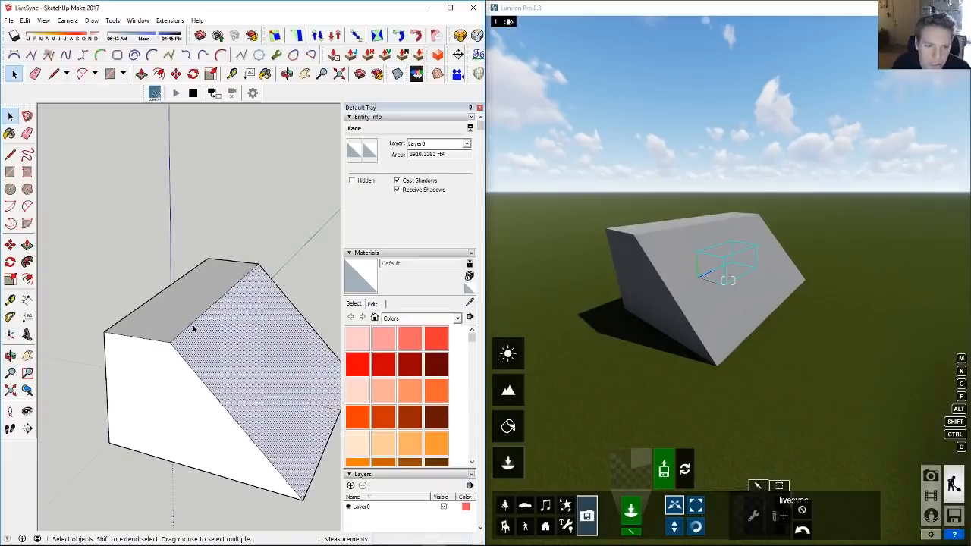
scroll(186, 364, "down", 3)
mouse_move(195, 347)
middle_mouse_down()
mouse_move(213, 342)
mouse_move(221, 304)
mouse_move(218, 334)
middle_mouse_up()
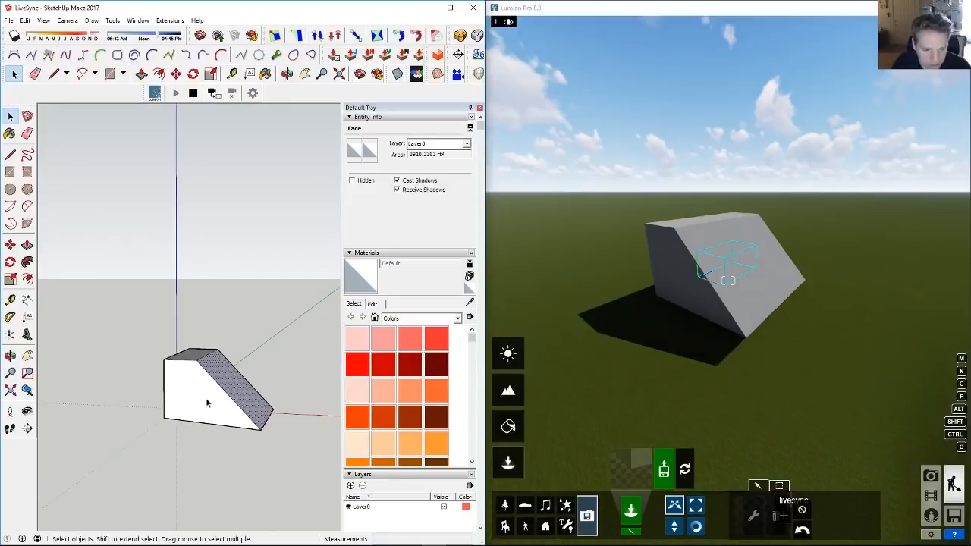
middle_click_drag(217, 394, 228, 386)
triple_click(228, 384)
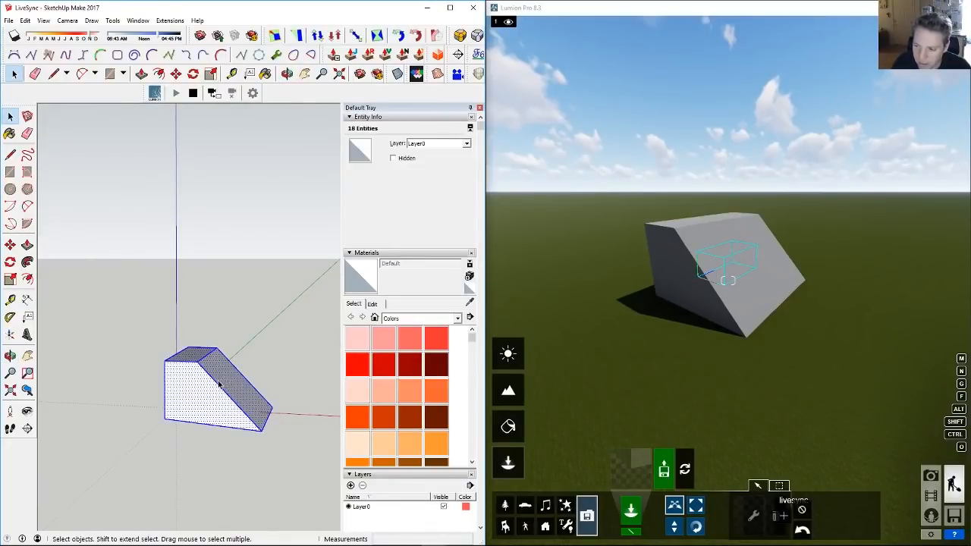
mouse_move(219, 385)
middle_mouse_down()
mouse_move(174, 405)
mouse_move(208, 386)
middle_mouse_up()
key("ctrl+t")
key("o")
left_click_drag(256, 386, 196, 395)
key("space")
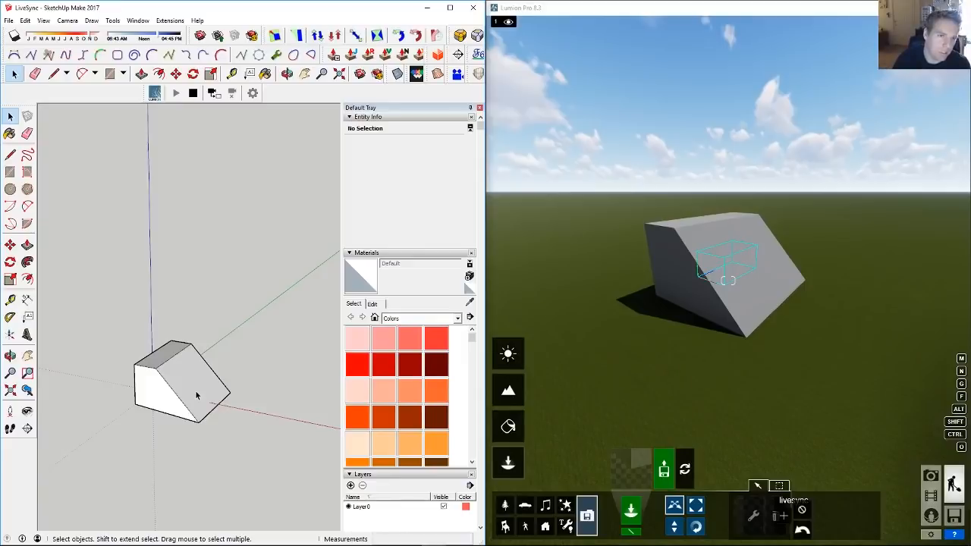
mouse_move(166, 354)
middle_mouse_down()
mouse_move(184, 368)
mouse_move(232, 340)
middle_mouse_up()
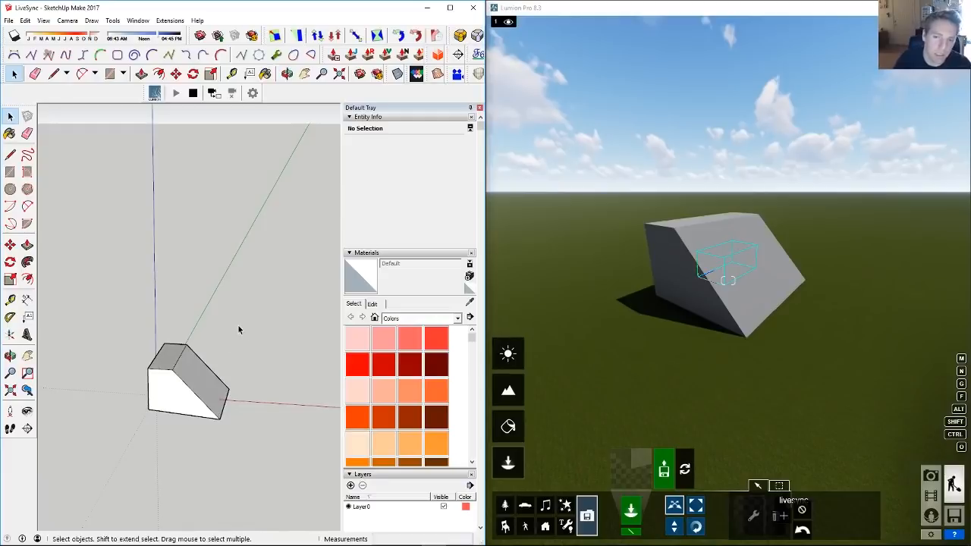
Step: Push/Pull the narrow top face of the sloped solid upward about 31' 3"
mouse_move(234, 306)
middle_mouse_down()
mouse_move(174, 329)
mouse_move(161, 370)
middle_mouse_up()
scroll(159, 370, "up", 2)
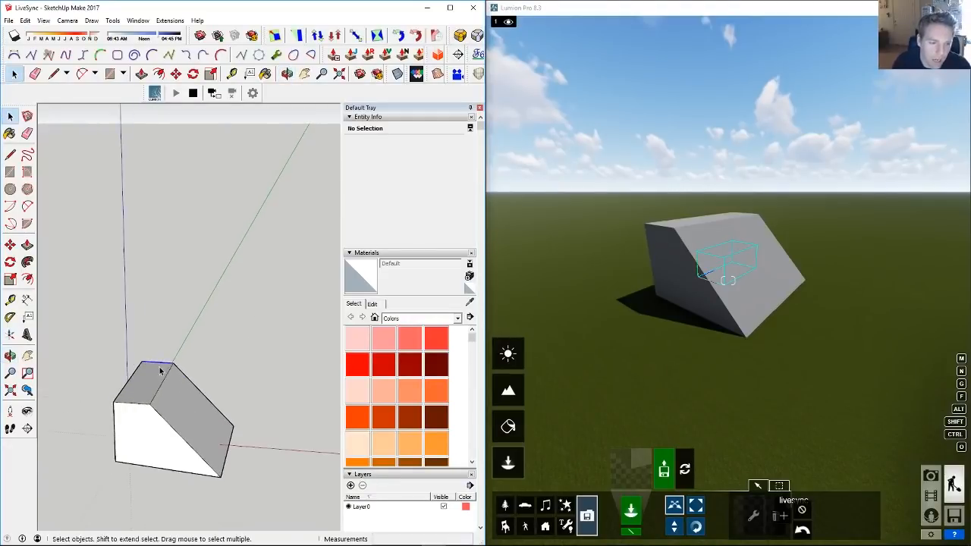
left_click(146, 385)
key("p")
left_click_drag(147, 385, 148, 331)
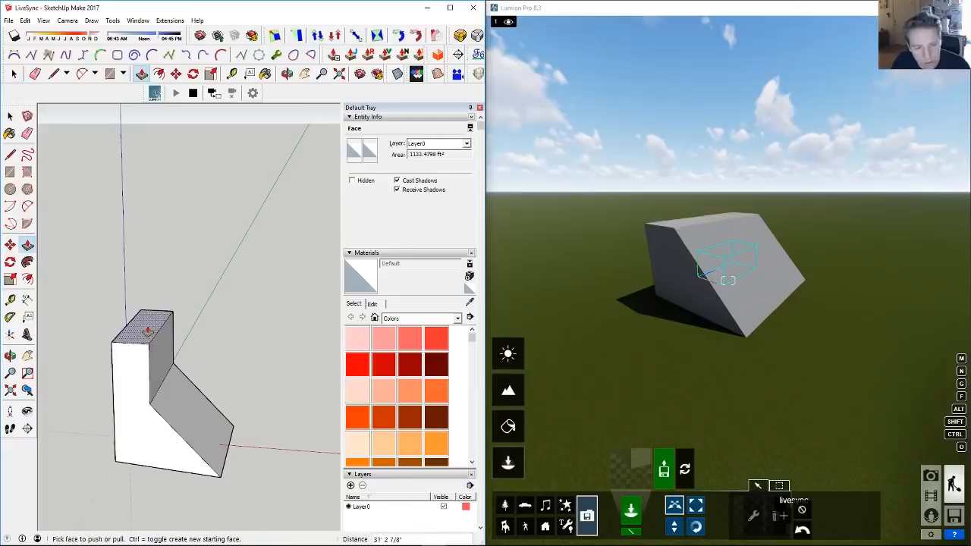
mouse_move(148, 332)
middle_mouse_down()
mouse_move(134, 372)
mouse_move(159, 347)
middle_mouse_up()
key("space")
left_click(148, 341)
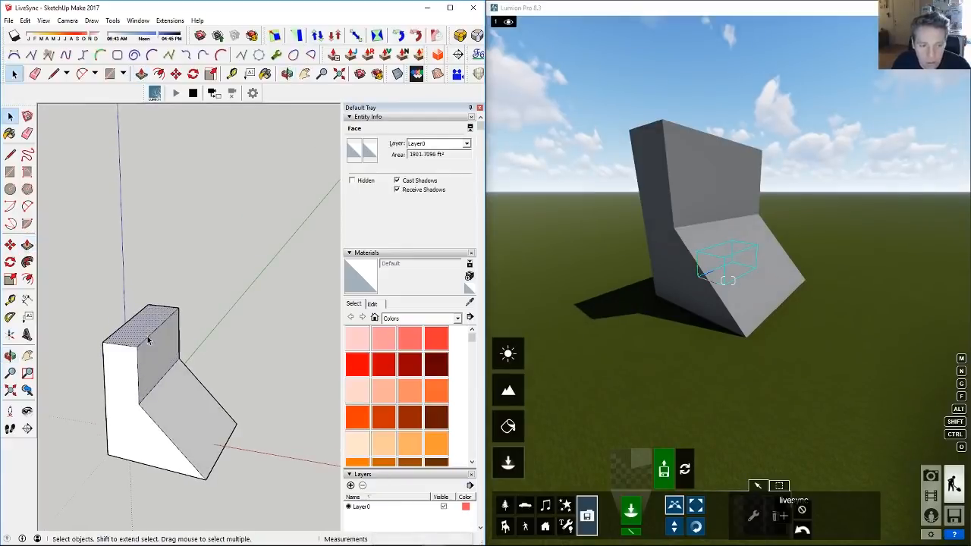
left_click(149, 345)
left_click(163, 322)
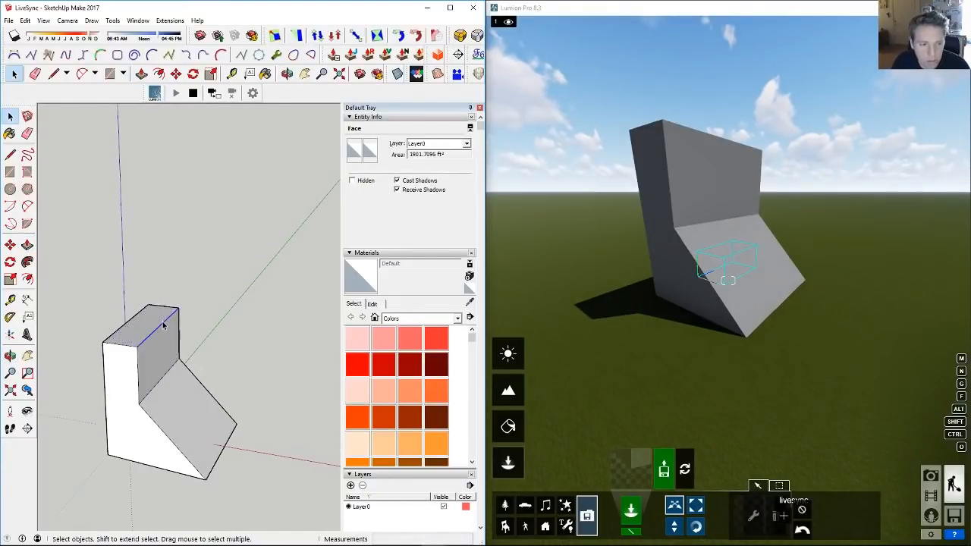
scroll(170, 324, "down", 2)
scroll(173, 384, "up", 2)
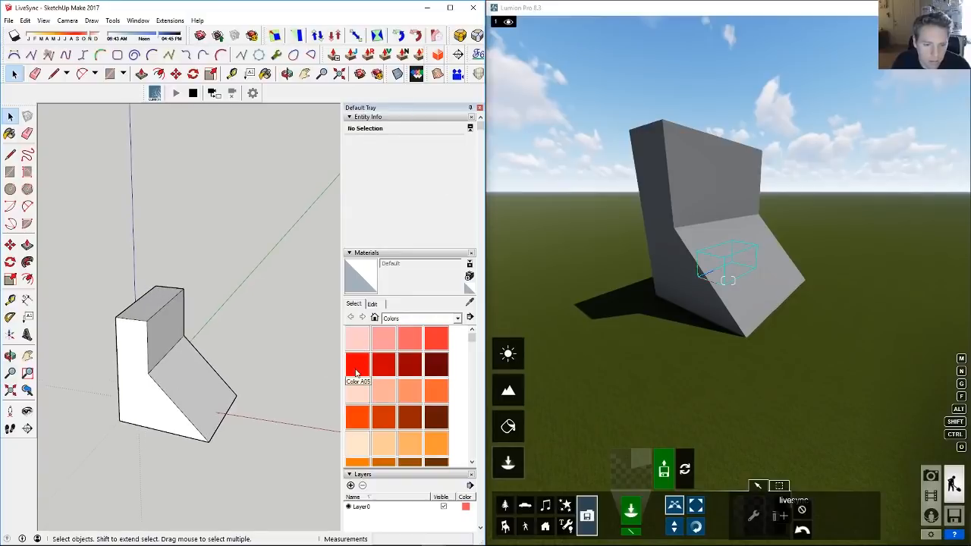
Step: Paint the vertical face above the slope with the red material Color A05
left_click(358, 365)
mouse_move(289, 342)
middle_mouse_down()
mouse_move(170, 311)
mouse_move(172, 326)
middle_mouse_up()
left_click(174, 327)
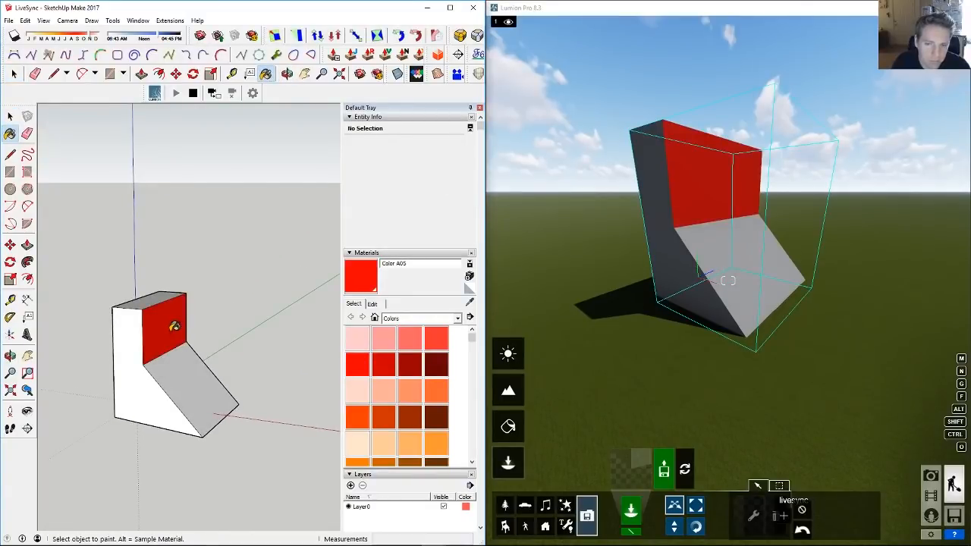
mouse_move(293, 339)
middle_mouse_down()
mouse_move(201, 373)
mouse_move(213, 343)
middle_mouse_up()
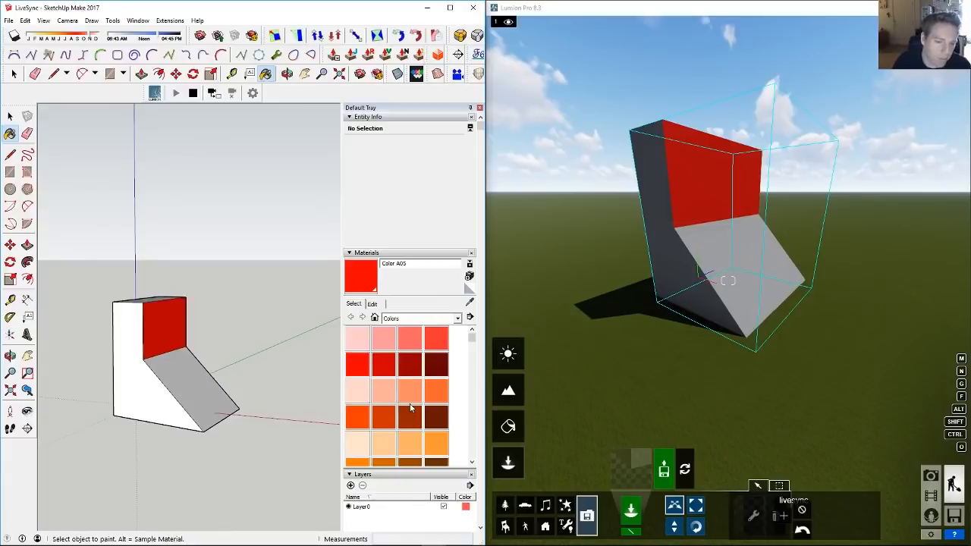
mouse_move(263, 353)
middle_mouse_down()
mouse_move(232, 445)
mouse_move(170, 391)
mouse_move(239, 393)
mouse_move(242, 417)
mouse_move(233, 376)
middle_mouse_up()
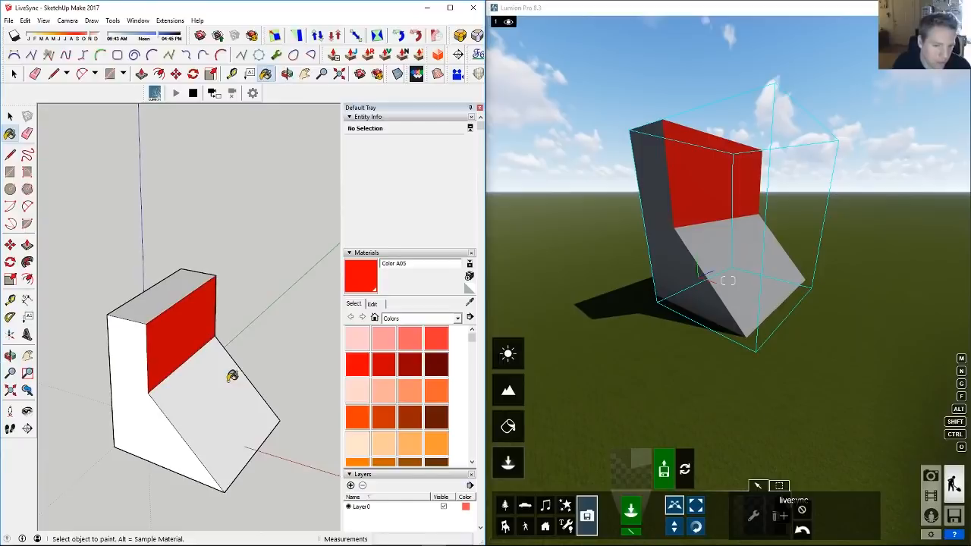
Step: Paint the sloped face with the orange material Color B03
left_click(409, 390)
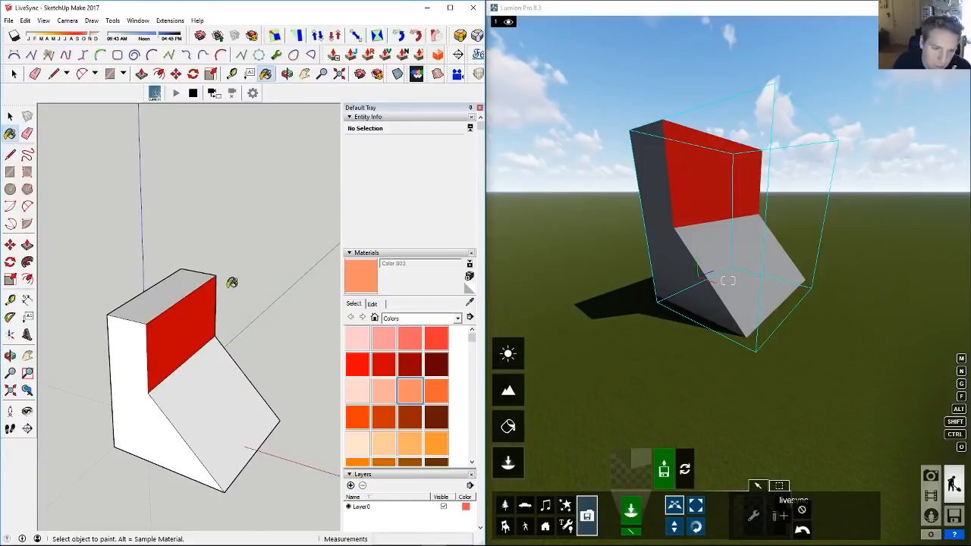
left_click(204, 388)
middle_click_drag(203, 387, 215, 360)
mouse_move(298, 362)
middle_mouse_down()
mouse_move(223, 321)
mouse_move(220, 341)
mouse_move(248, 311)
mouse_move(295, 338)
middle_mouse_up()
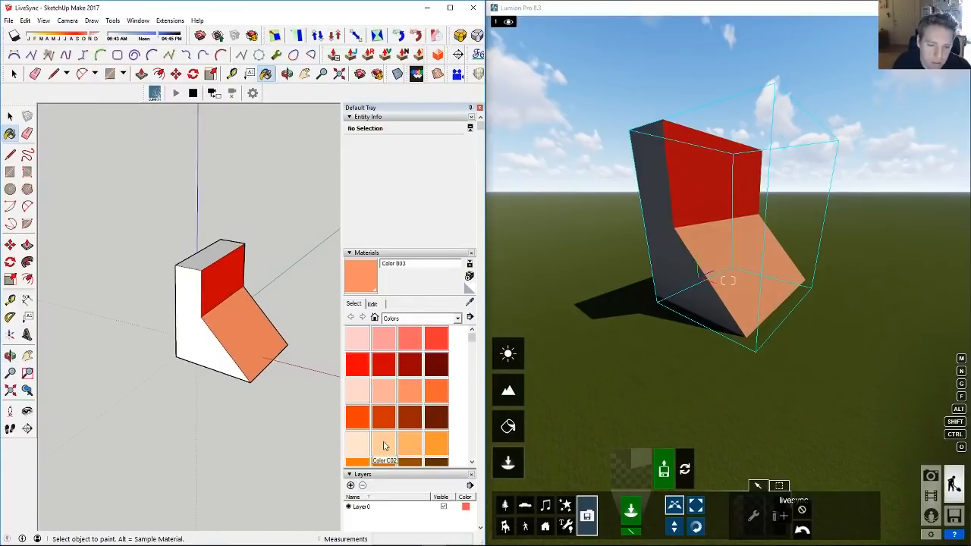
Step: Paint the solid's side profile face with Color C02, and repaint it with the green Color F03
left_click(386, 445)
left_click(203, 342)
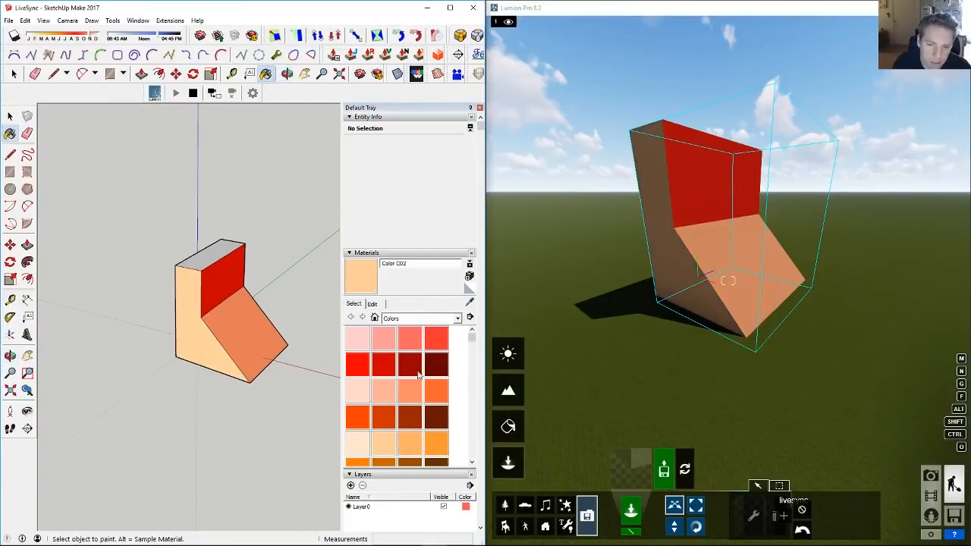
scroll(418, 396, "down", 3)
left_click(410, 418)
left_click(205, 331)
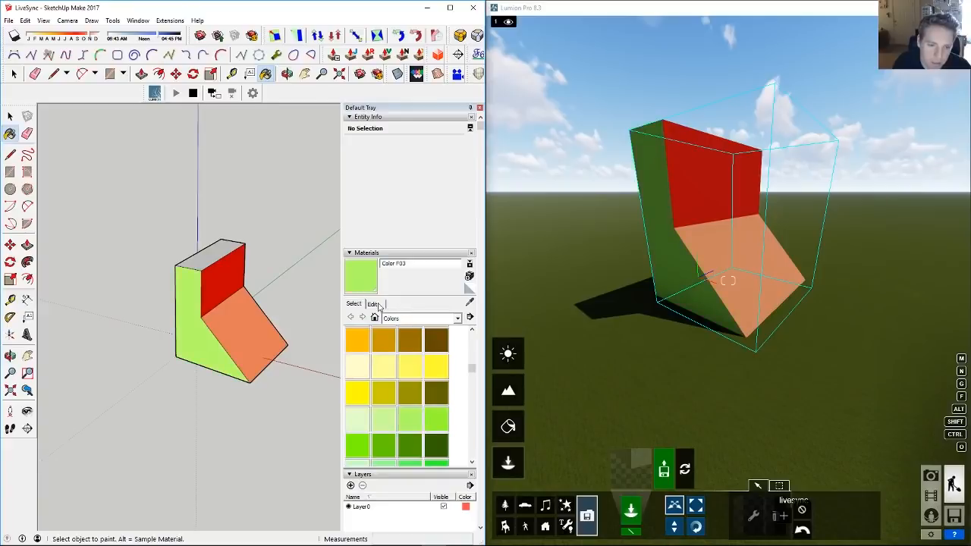
Step: Paint the side profile face with Brick Antique 02 from the Brick, Cladding and Siding materials
left_click(374, 303)
left_click(354, 303)
left_click(424, 319)
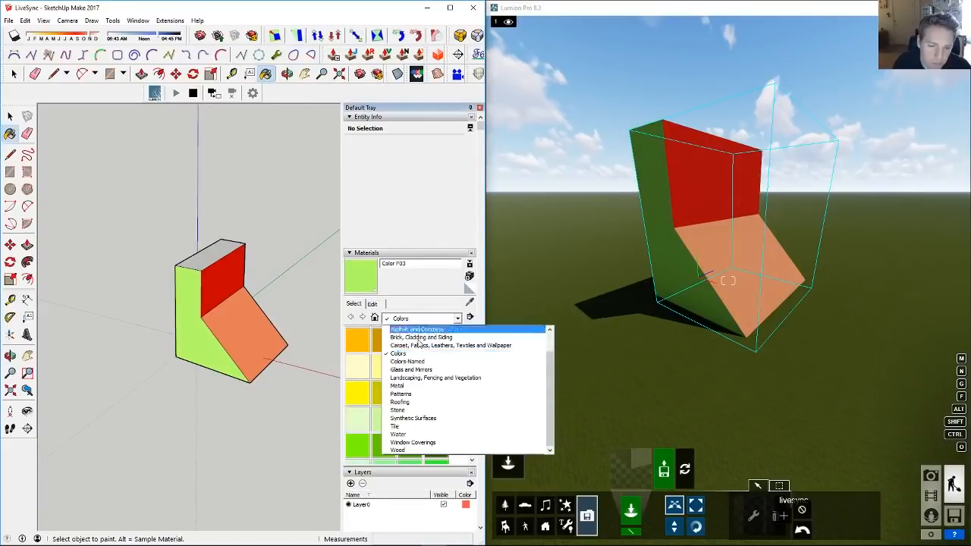
left_click(427, 345)
left_click(410, 339)
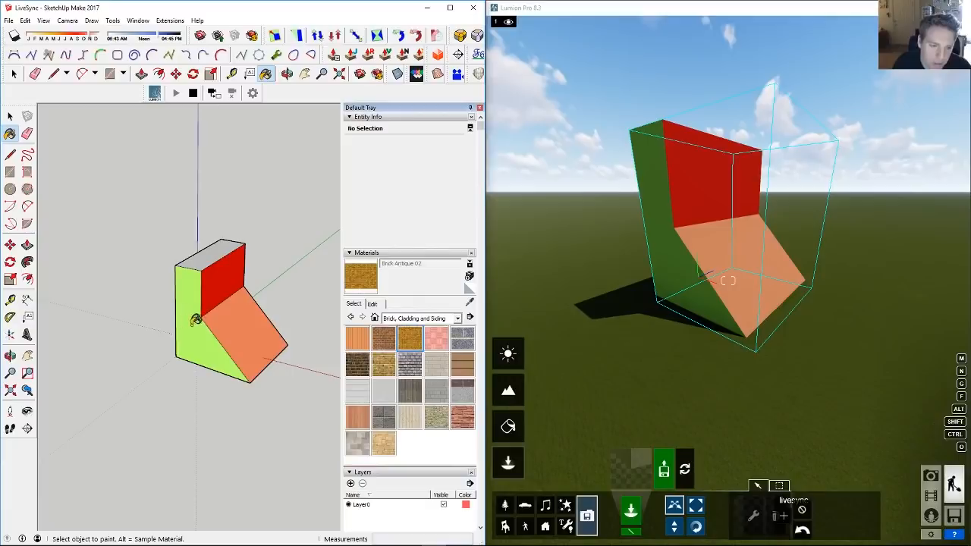
left_click(194, 321)
Step: Inspect the brick texture up close in both SketchUp and Lumion, and start LiveSync camera synchronization
scroll(195, 321, "up", 2)
scroll(230, 294, "up", 1)
key("w")
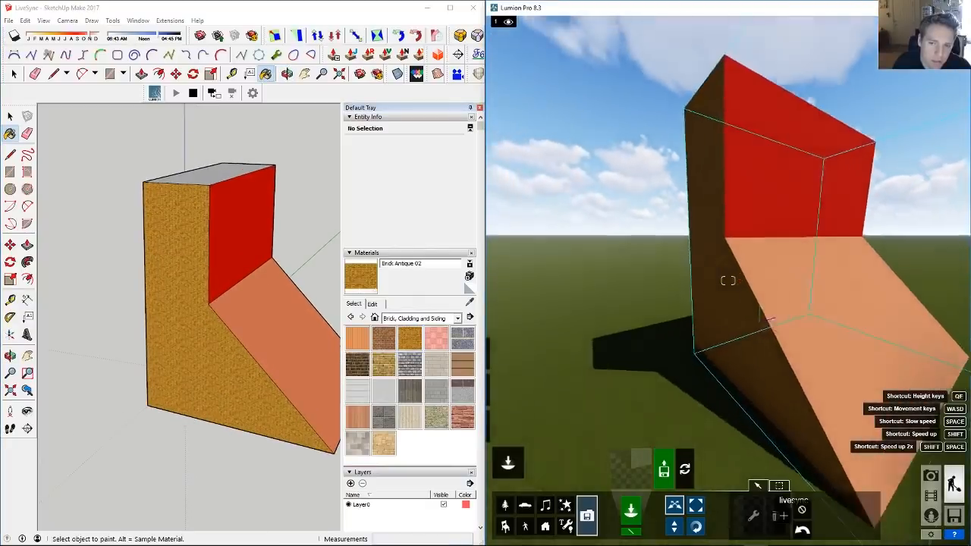
key("s")
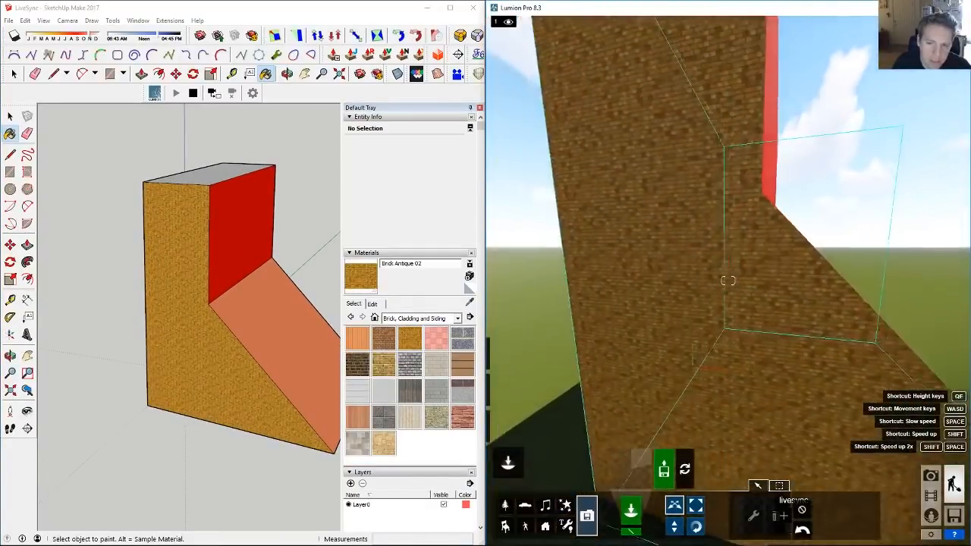
scroll(228, 243, "down", 1)
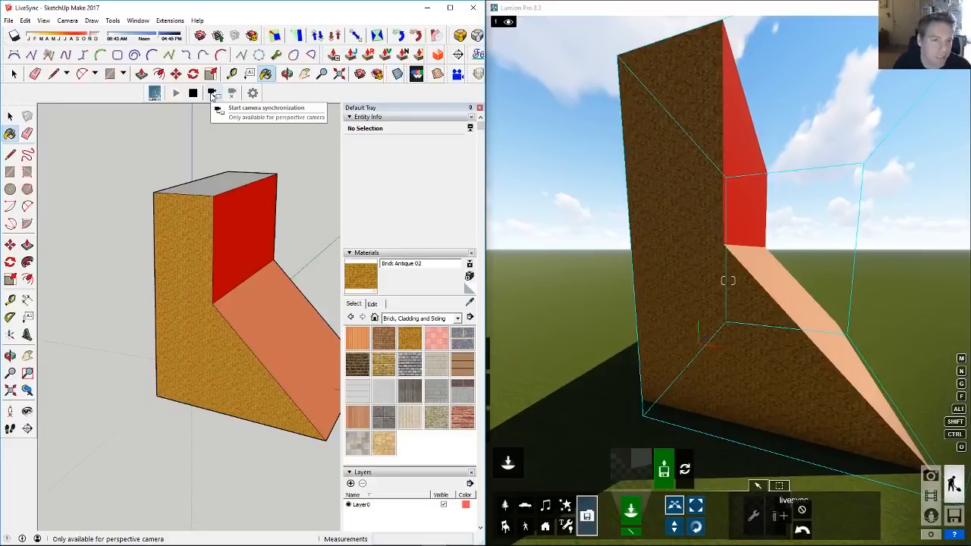
left_click(213, 92)
mouse_move(182, 227)
middle_mouse_down()
mouse_move(162, 271)
mouse_move(102, 214)
mouse_move(272, 278)
mouse_move(80, 250)
mouse_move(231, 253)
mouse_move(87, 243)
mouse_move(124, 190)
mouse_move(157, 284)
mouse_move(418, 234)
mouse_move(198, 276)
mouse_move(124, 260)
mouse_move(107, 296)
mouse_move(160, 318)
mouse_move(117, 312)
mouse_move(46, 340)
mouse_move(91, 321)
mouse_move(178, 319)
mouse_move(186, 258)
middle_mouse_up()
Step: Enlarge the brick texture on the side profile face by repositioning its texture pins
key("space")
right_click(186, 258)
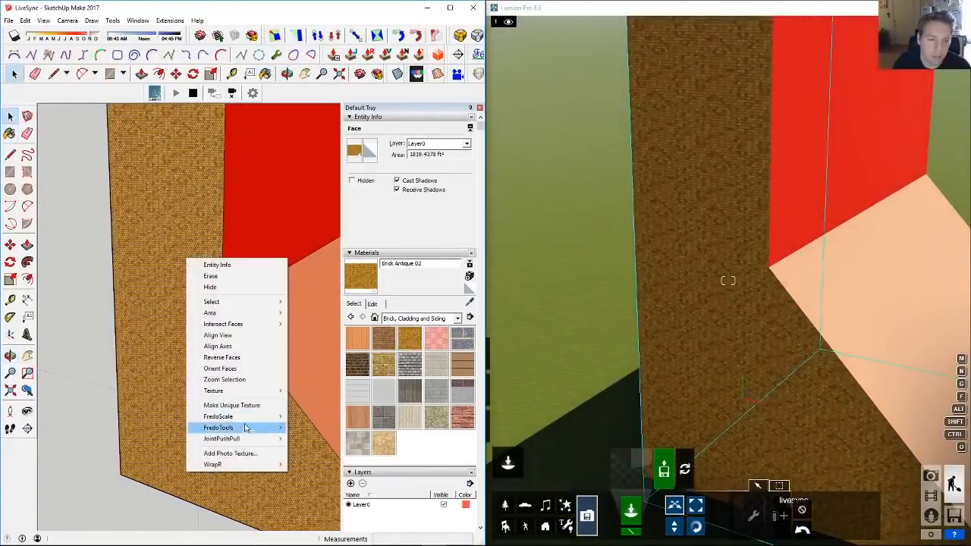
mouse_move(245, 391)
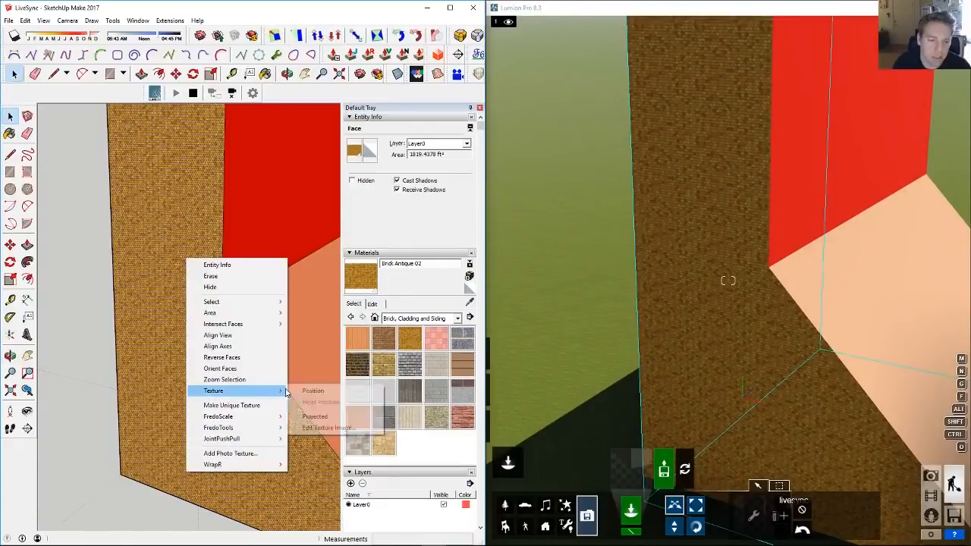
left_click(313, 391)
left_click_drag(167, 262, 293, 293)
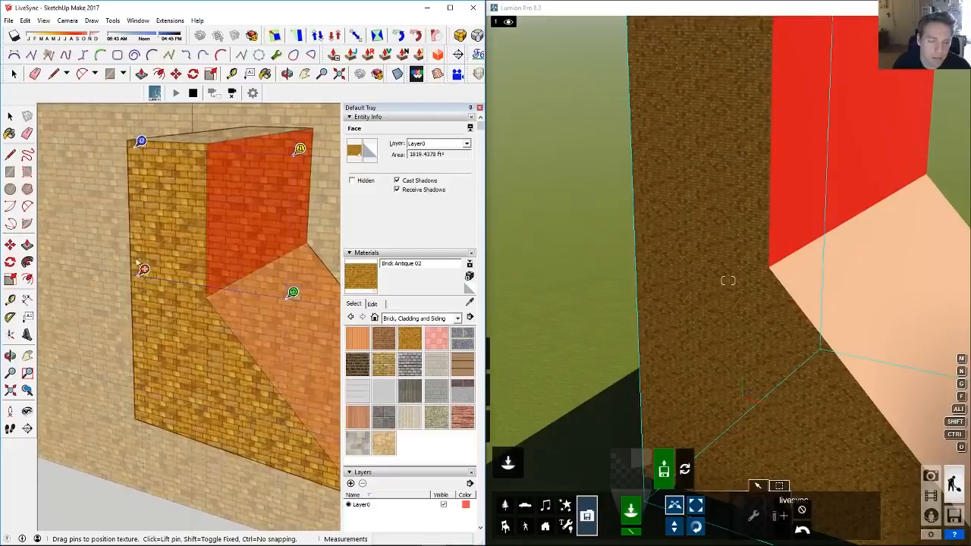
key("Return")
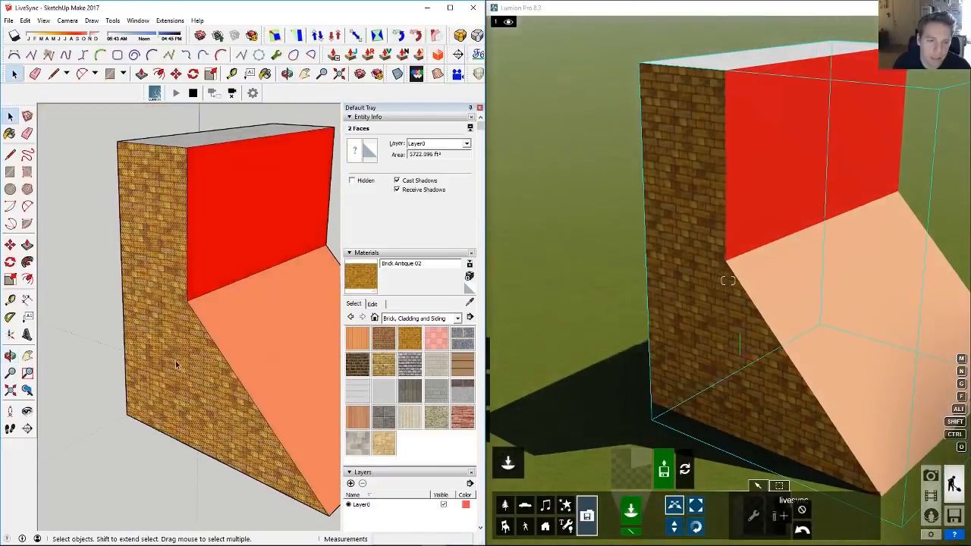
Step: Paint the sloped face with the current material, Brick Antique 02
right_click(176, 362)
left_click(216, 407)
middle_click_drag(216, 408, 181, 357)
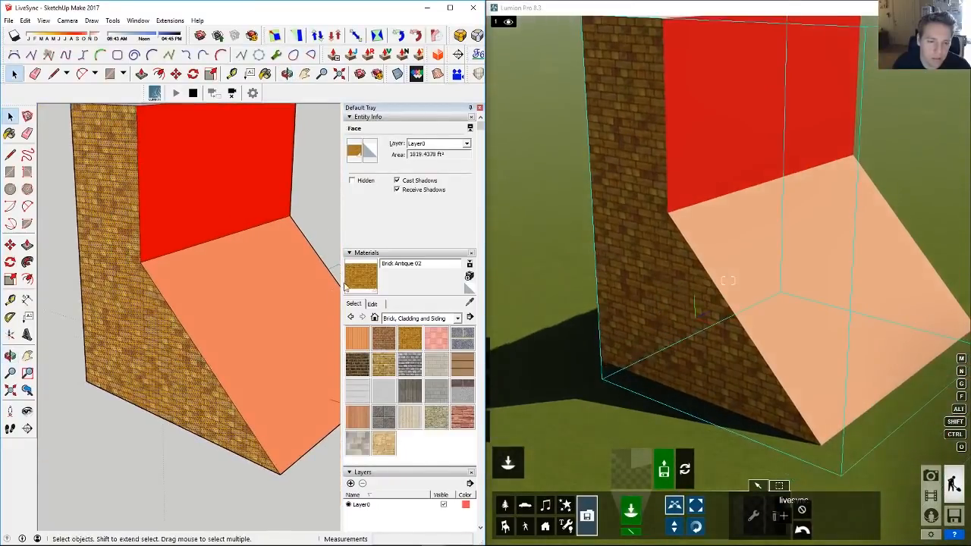
left_click(360, 275)
left_click(253, 312)
middle_click_drag(253, 312, 223, 319)
Step: Enlarge and rotate the brick texture on the sloped face by repositioning its texture pins
key("space")
left_click(226, 319)
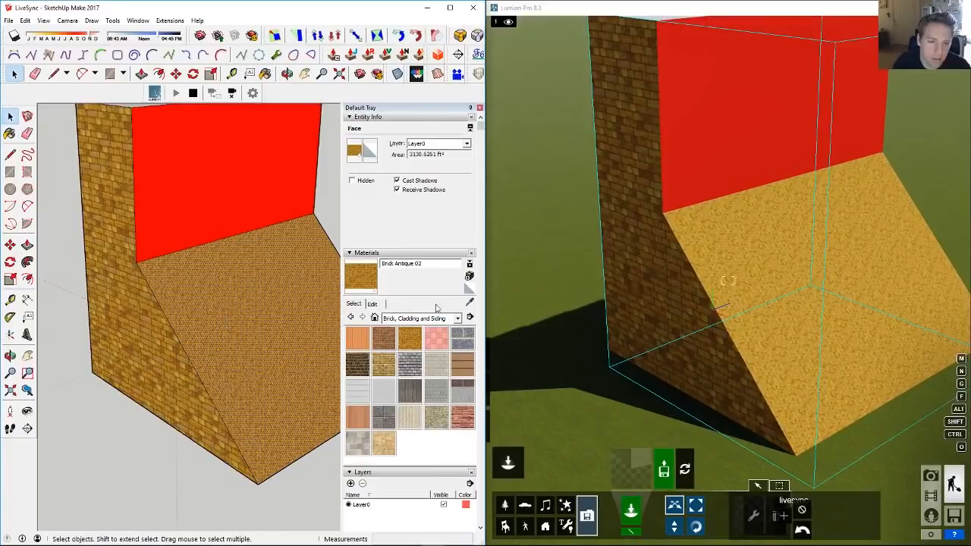
right_click(301, 308)
mouse_move(354, 444)
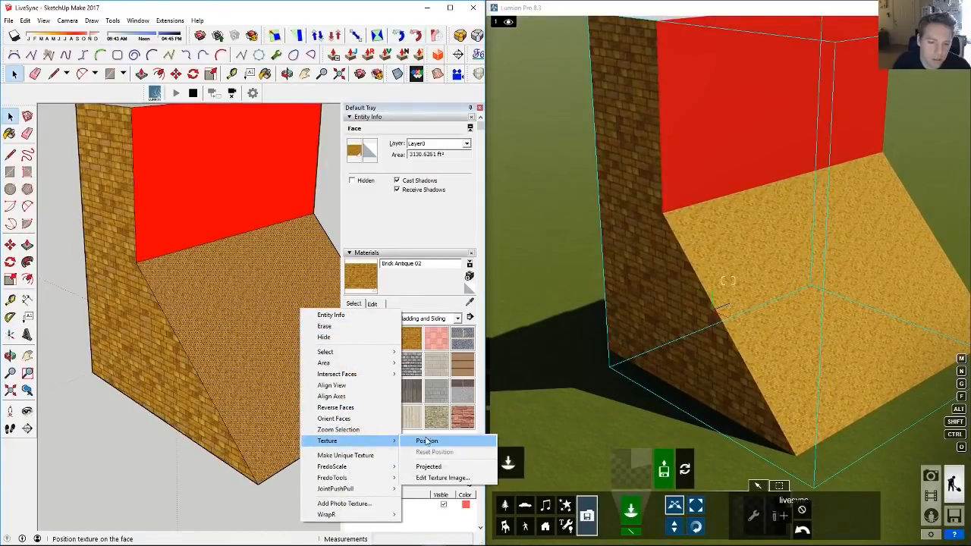
left_click(427, 441)
scroll(282, 328, "down", 2)
left_click_drag(306, 303, 339, 413)
middle_click_drag(340, 413, 291, 414, "shift")
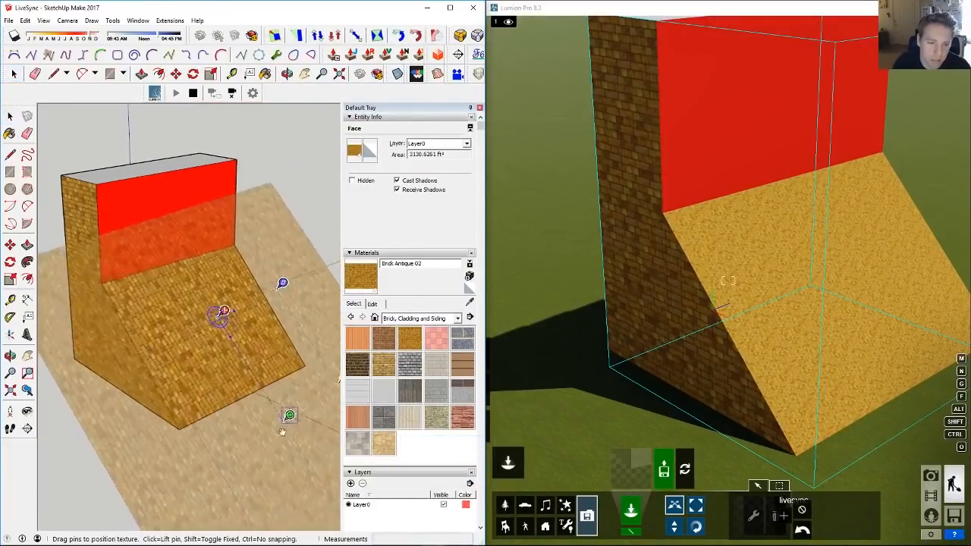
left_click_drag(289, 413, 292, 433)
key("Return")
left_click(107, 408)
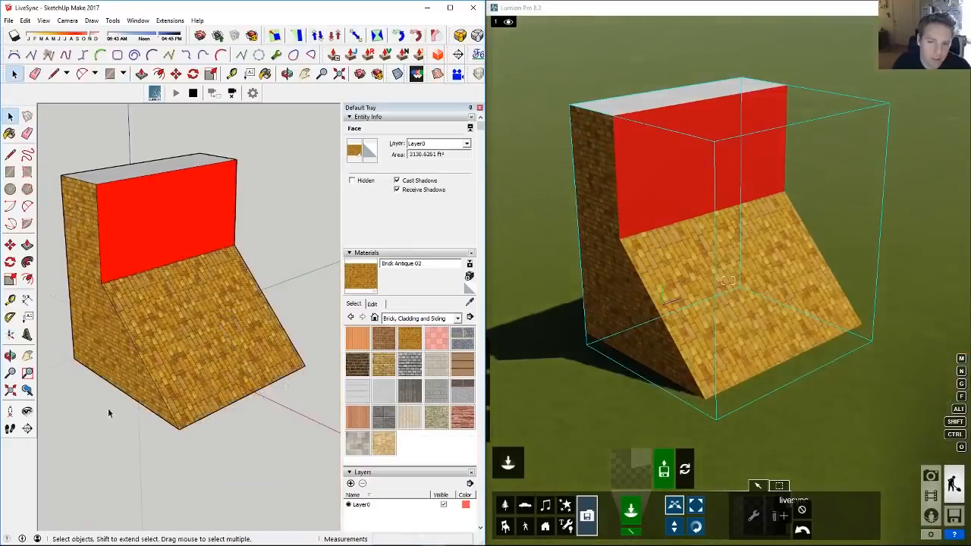
Step: Examine the brick-textured model from several angles and distances to check that Lumion's camera follows
middle_click_drag(144, 341, 175, 301)
scroll(175, 300, "up", 2)
mouse_move(110, 292)
middle_mouse_down()
mouse_move(185, 336)
mouse_move(170, 342)
middle_mouse_up()
key("space")
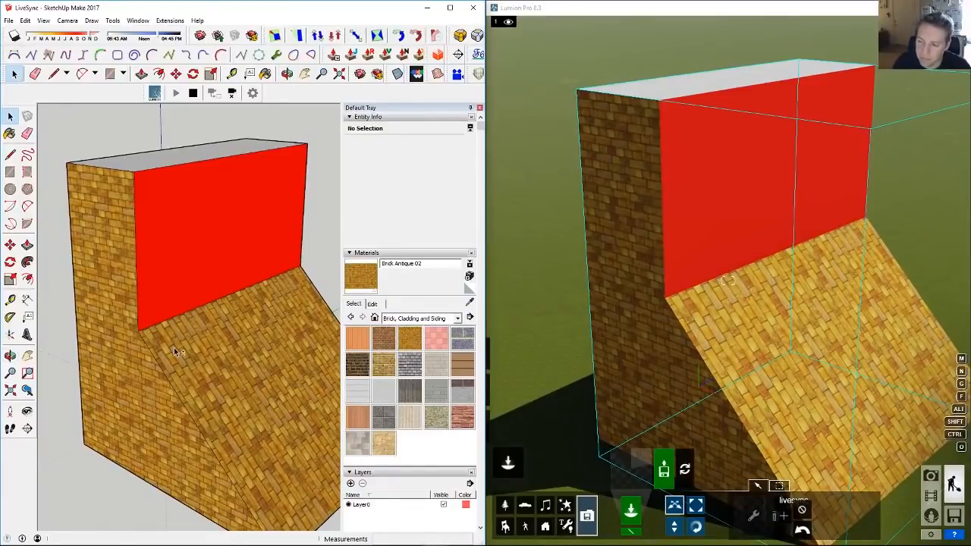
scroll(173, 348, "down", 1)
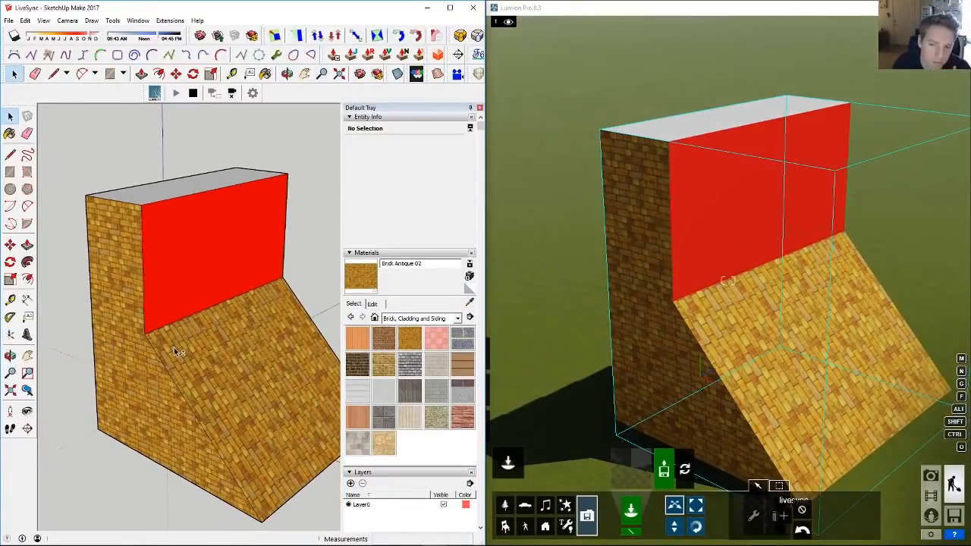
mouse_move(174, 348)
middle_mouse_down()
mouse_move(173, 284)
mouse_move(152, 304)
middle_mouse_up()
scroll(152, 304, "down", 1)
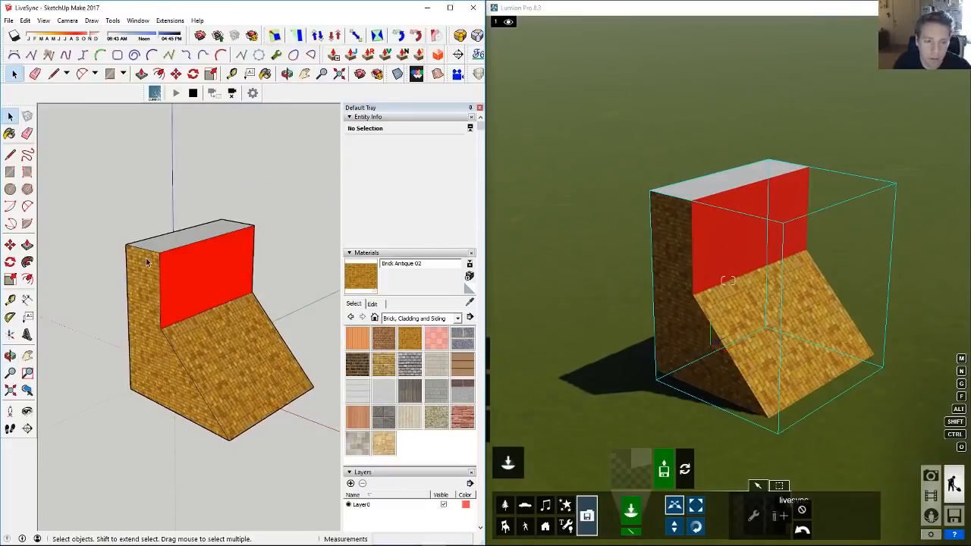
mouse_move(171, 281)
middle_mouse_down()
mouse_move(185, 296)
mouse_move(208, 275)
mouse_move(195, 275)
mouse_move(191, 336)
mouse_move(187, 318)
middle_mouse_up()
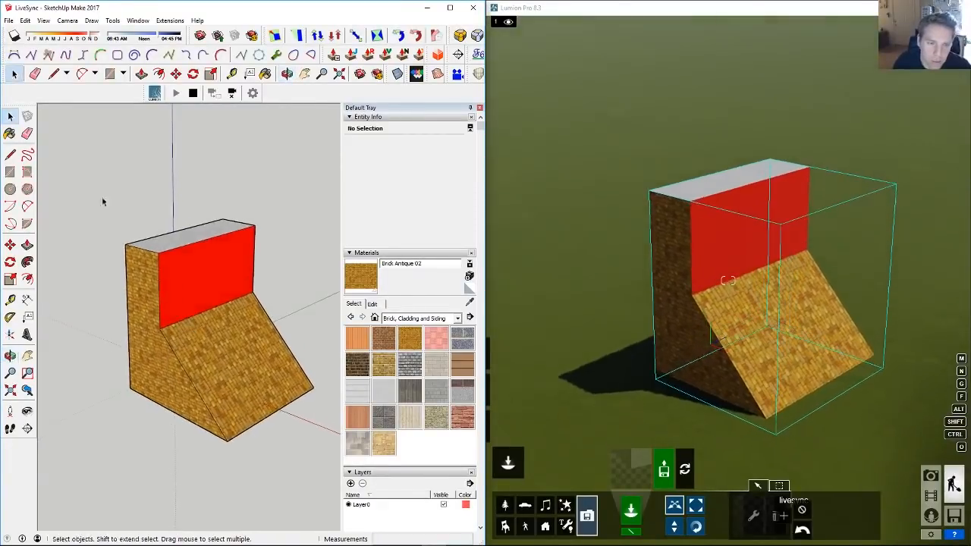
Step: Switch the SketchUp camera to Parallel Projection and test the camera synchronization by orbiting
left_click(67, 22)
left_click(89, 70)
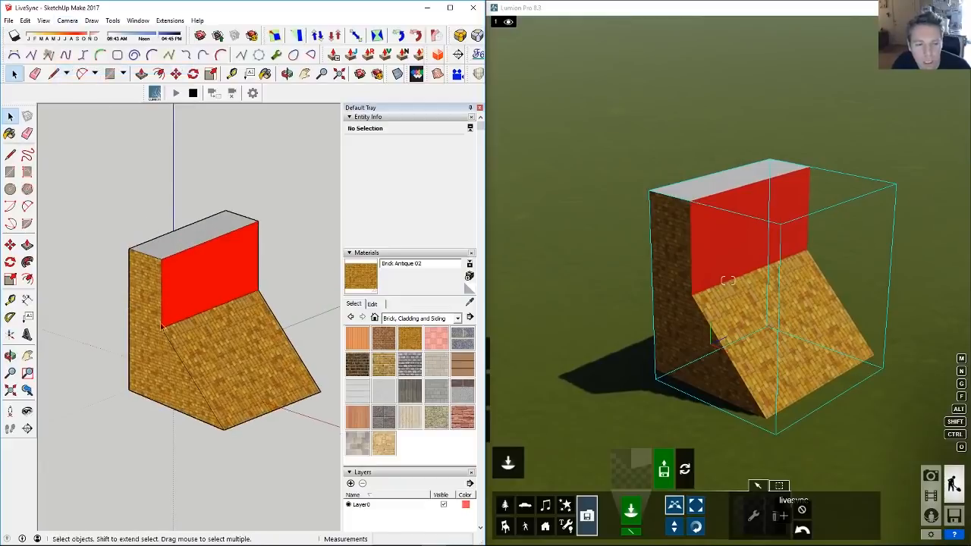
mouse_move(106, 292)
middle_mouse_down()
mouse_move(120, 308)
mouse_move(228, 273)
mouse_move(207, 269)
middle_mouse_up()
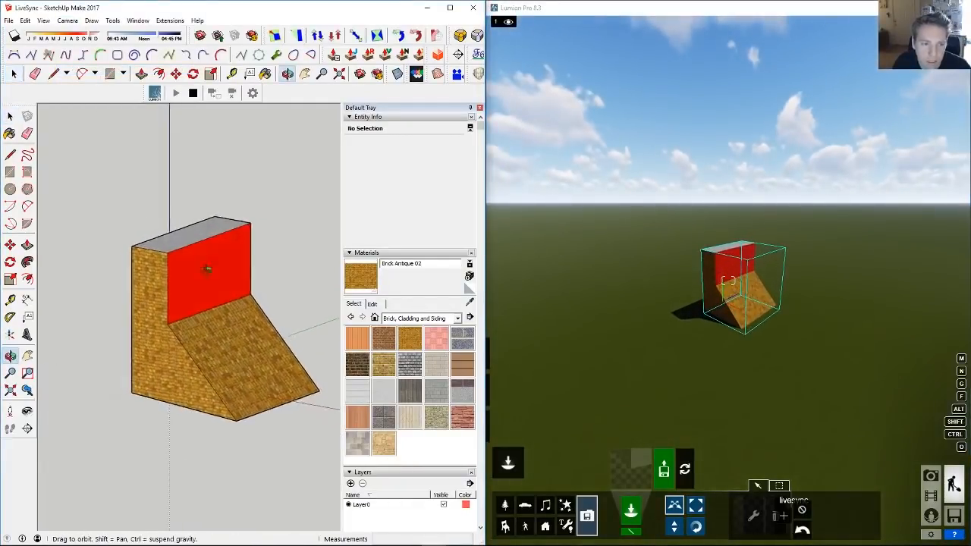
Step: Switch the SketchUp camera back to Perspective and test the camera synchronization again
left_click(67, 20)
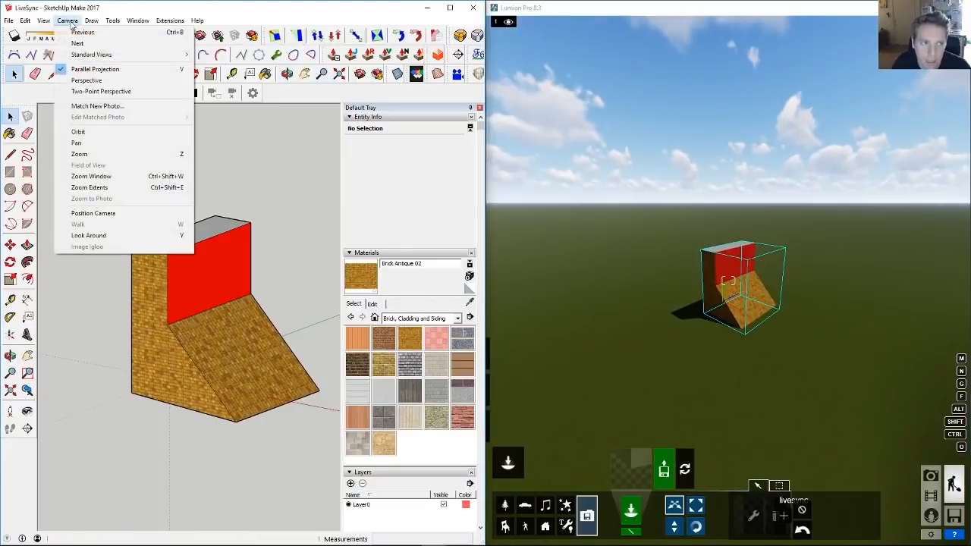
left_click(99, 80)
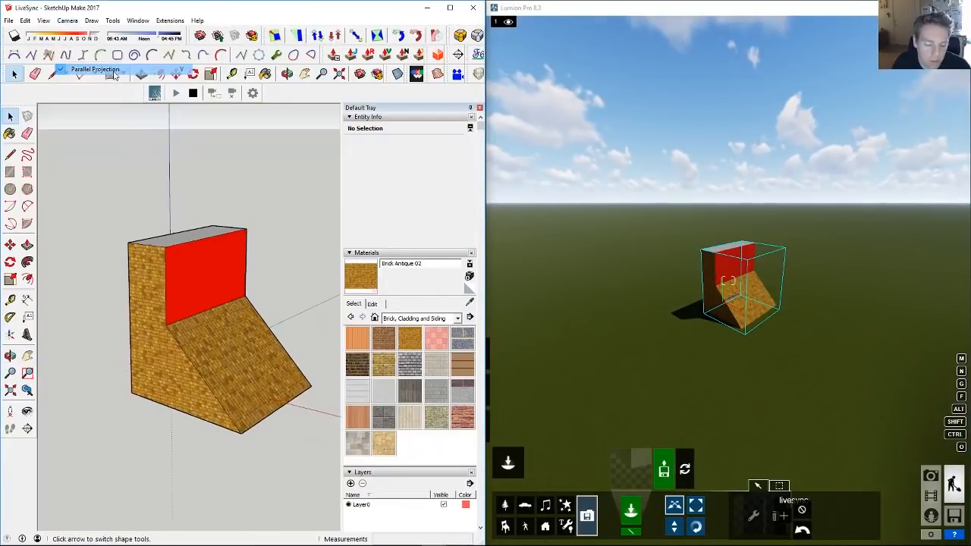
mouse_move(201, 300)
middle_mouse_down()
mouse_move(213, 307)
mouse_move(211, 269)
middle_mouse_up()
Step: Adjust the SketchUp camera's field of view with the Zoom tool and compare the synced view in Lumion
left_click(11, 373)
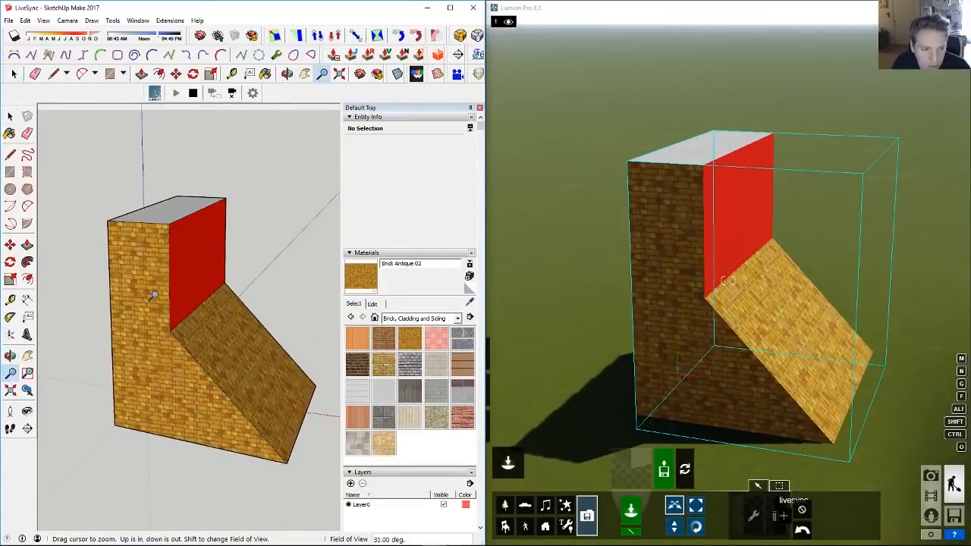
mouse_move(188, 288)
left_mouse_down("shift")
mouse_move(191, 414)
mouse_move(163, 206)
mouse_move(149, 245)
mouse_move(216, 288)
mouse_move(153, 188)
mouse_move(194, 320)
mouse_move(156, 195)
mouse_move(159, 242)
mouse_move(205, 327)
mouse_move(216, 319)
mouse_move(202, 310)
mouse_move(150, 178)
mouse_move(189, 329)
mouse_move(191, 288)
mouse_move(173, 295)
mouse_move(190, 310)
left_mouse_up("shift")
key("o")
key("space")
mouse_move(261, 243)
middle_mouse_down()
mouse_move(198, 305)
mouse_move(179, 344)
middle_mouse_up()
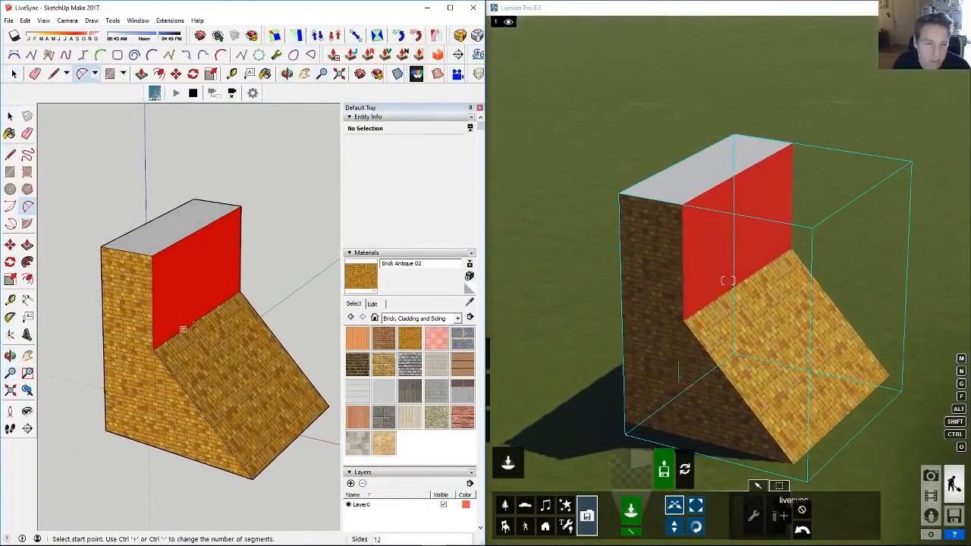
middle_click(199, 329)
mouse_move(262, 210)
middle_mouse_down()
mouse_move(196, 301)
mouse_move(327, 354)
middle_mouse_up()
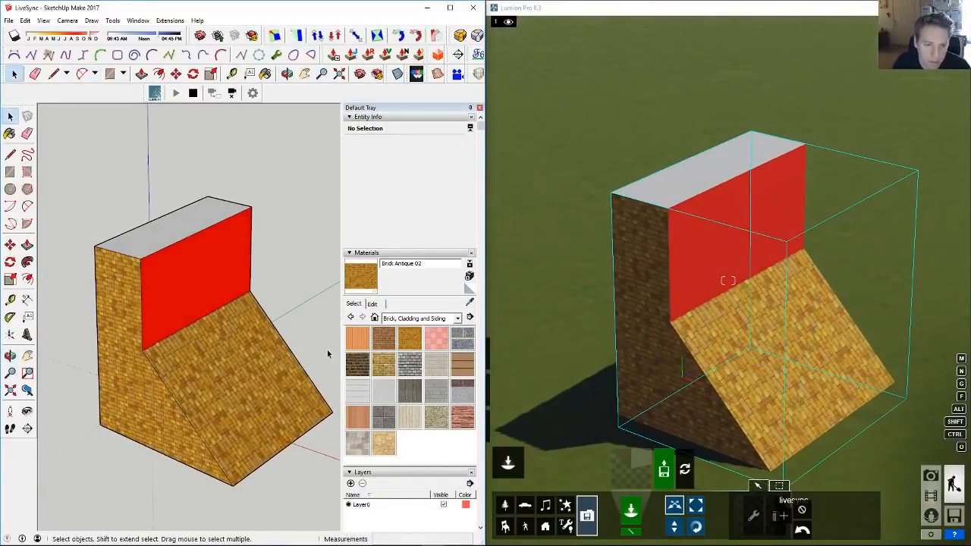
Step: Paint the sloped face with the Stone Coursed Rough material
left_click(439, 422)
left_click(267, 374)
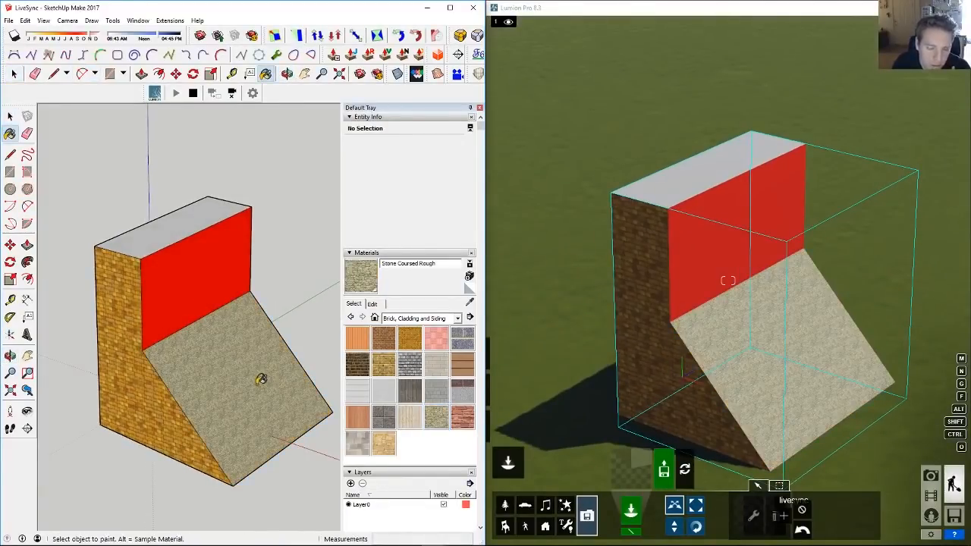
mouse_move(261, 377)
middle_mouse_down()
mouse_move(251, 319)
mouse_move(65, 341)
mouse_move(281, 332)
mouse_move(271, 377)
mouse_move(156, 364)
mouse_move(236, 330)
mouse_move(281, 359)
middle_mouse_up()
Step: Draw a rectangle of about 2,606 square feet on the ground beside the sloped solid, across the red axis
key("r")
key("space")
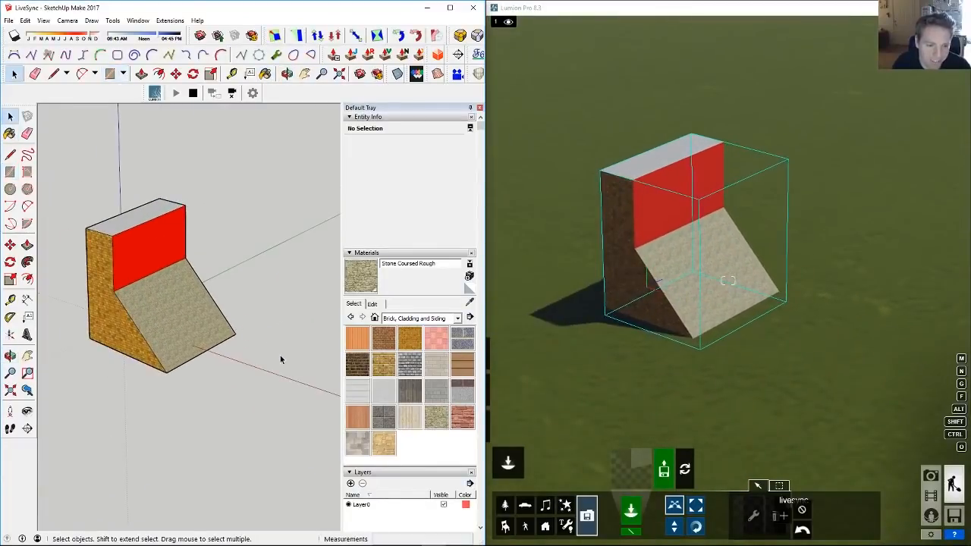
key("r")
left_click(290, 353)
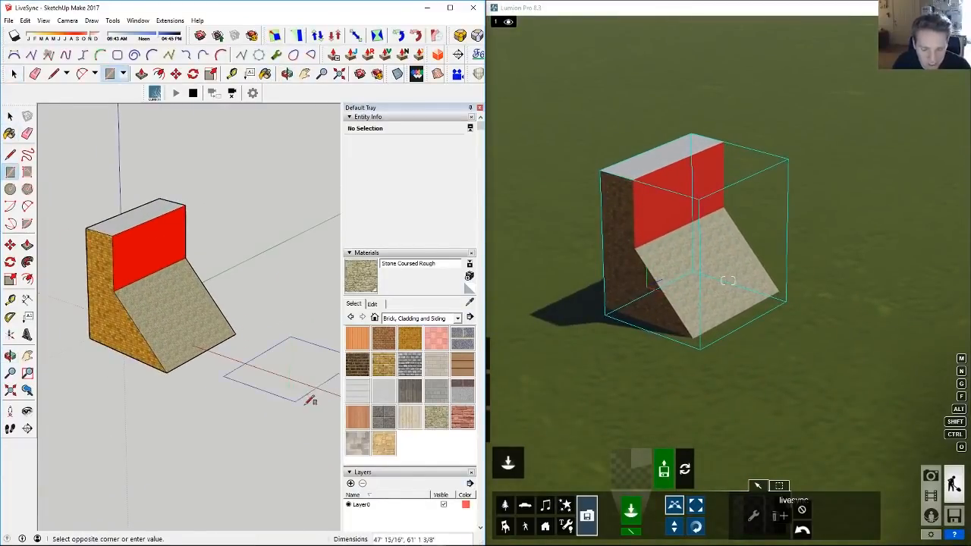
left_click(310, 397)
key("space")
Step: Push/Pull the new rectangle upward about 73' 8" into a box
key("p")
left_click(305, 368)
left_click(282, 239)
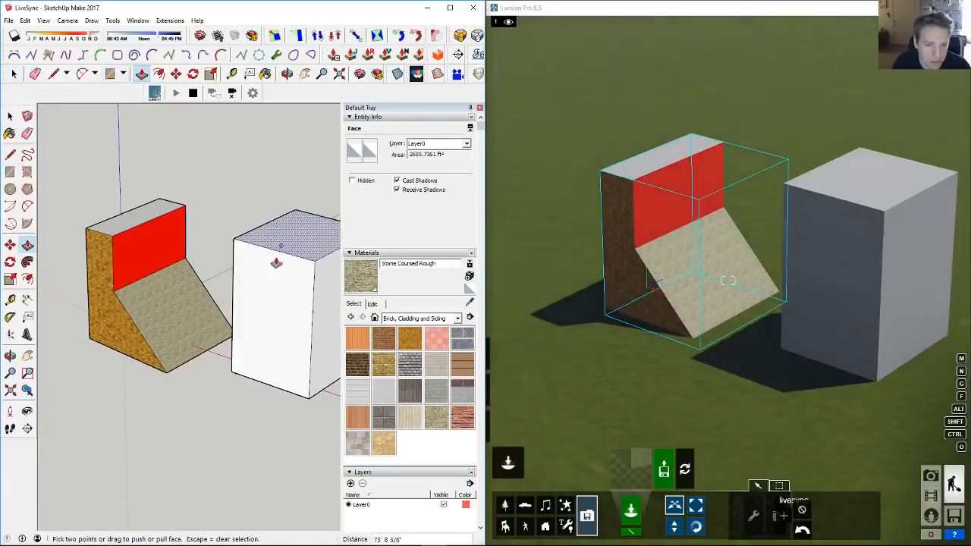
Step: Paint the two visible vertical faces of the new box with the Brick Tumbled material
middle_click_drag(275, 264, 232, 248)
left_click(410, 366)
left_click(248, 313)
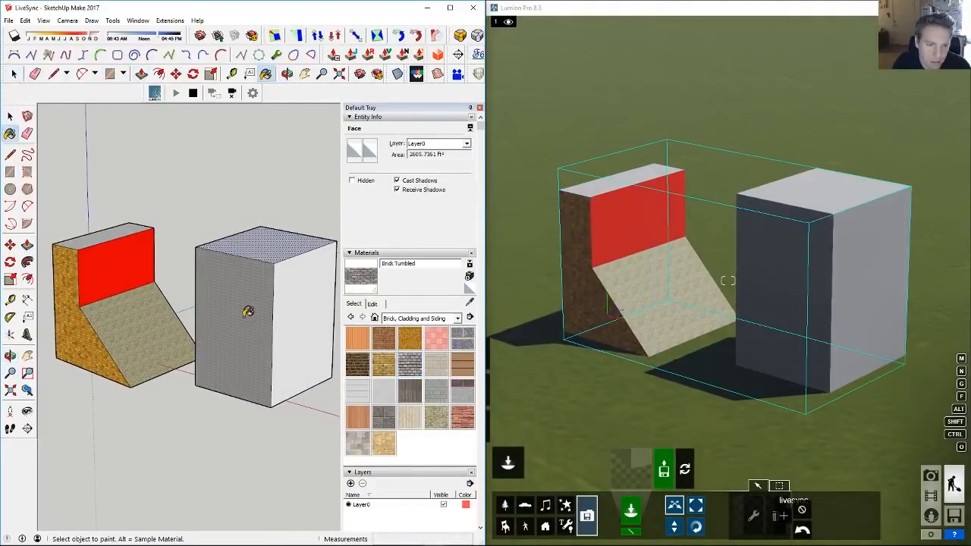
left_click(295, 304)
scroll(273, 302, "up", 5)
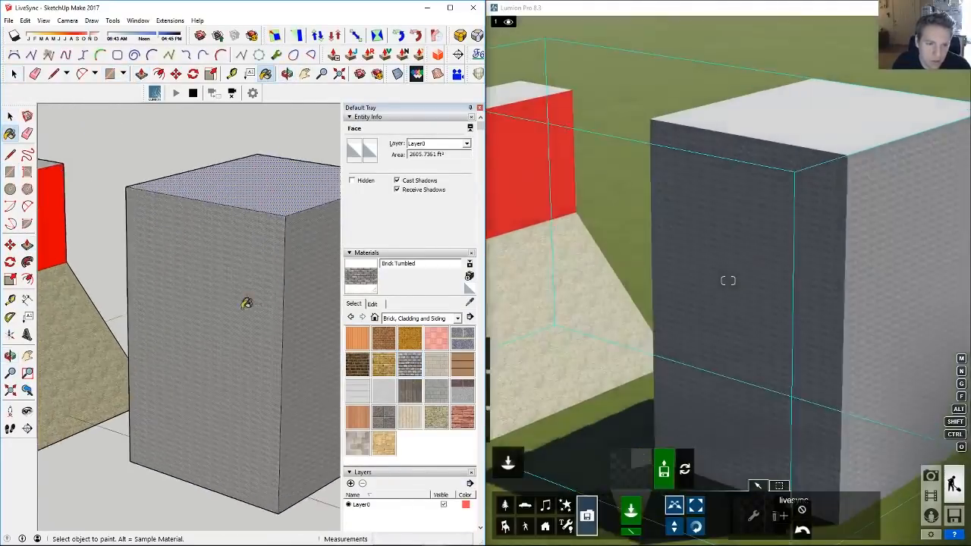
Step: Switch to Lumion and view both synced solids from farther away
key("c")
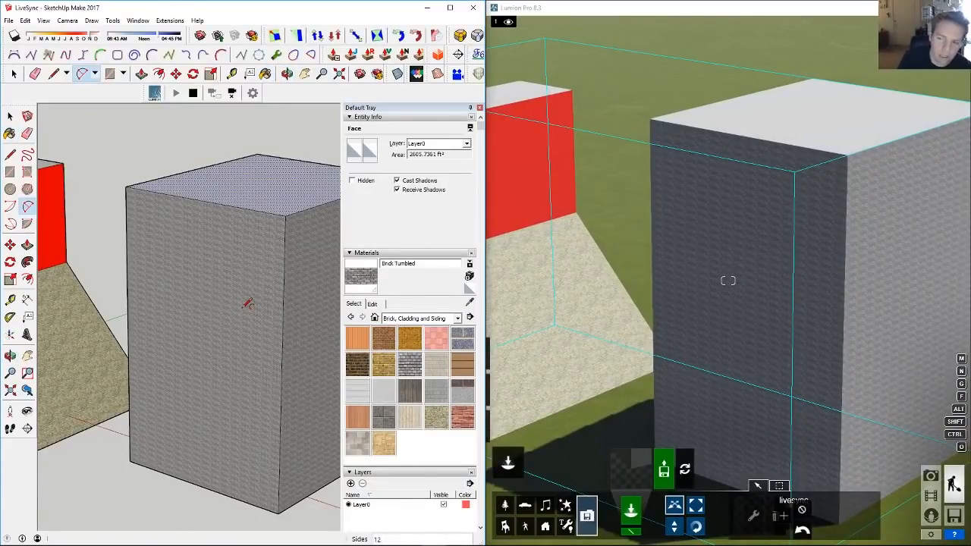
left_click(701, 155)
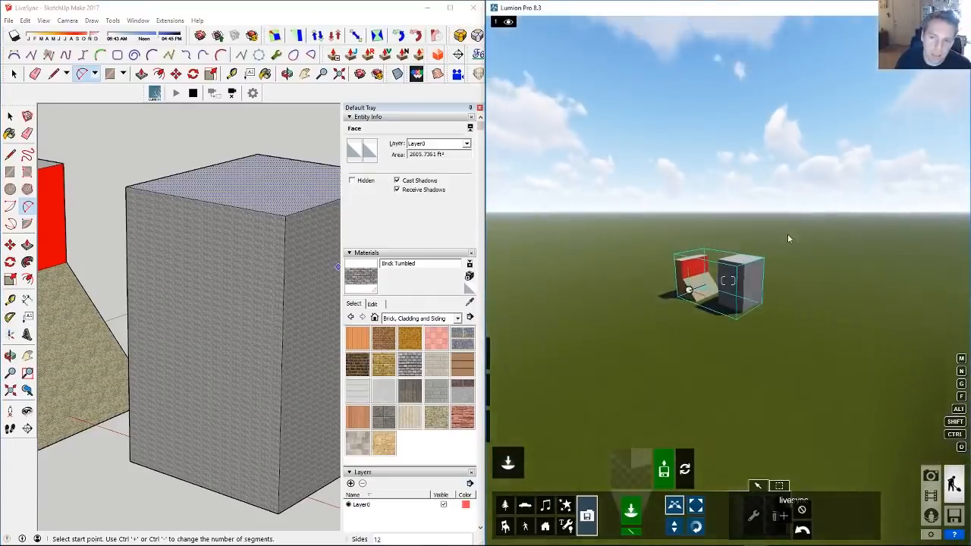
Step: Activate the Material Editor in Lumion and bring the box's Brick Tumbled faces into view
scroll(789, 238, "up", 2)
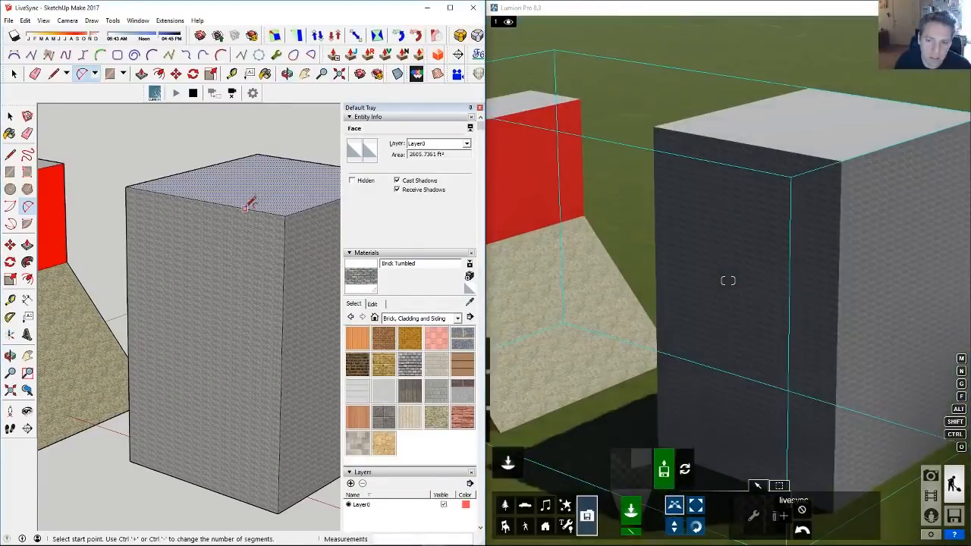
scroll(252, 203, "down", 1)
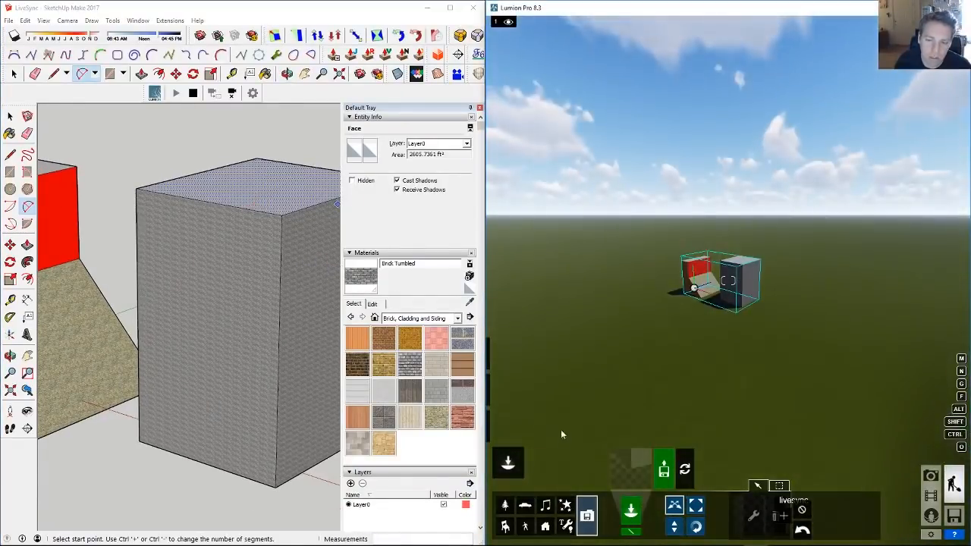
mouse_move(509, 462)
left_click(506, 390)
scroll(732, 282, "up", 5)
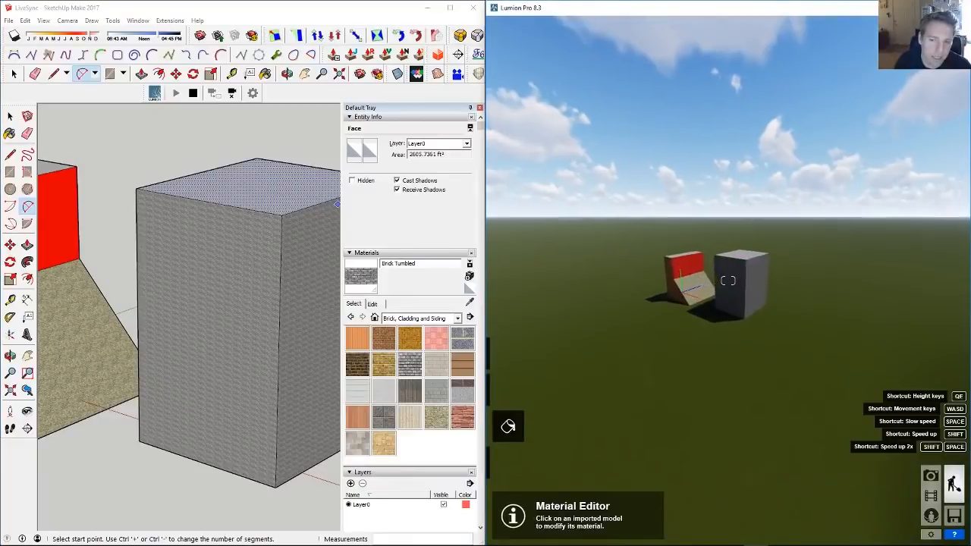
scroll(728, 281, "up", 5)
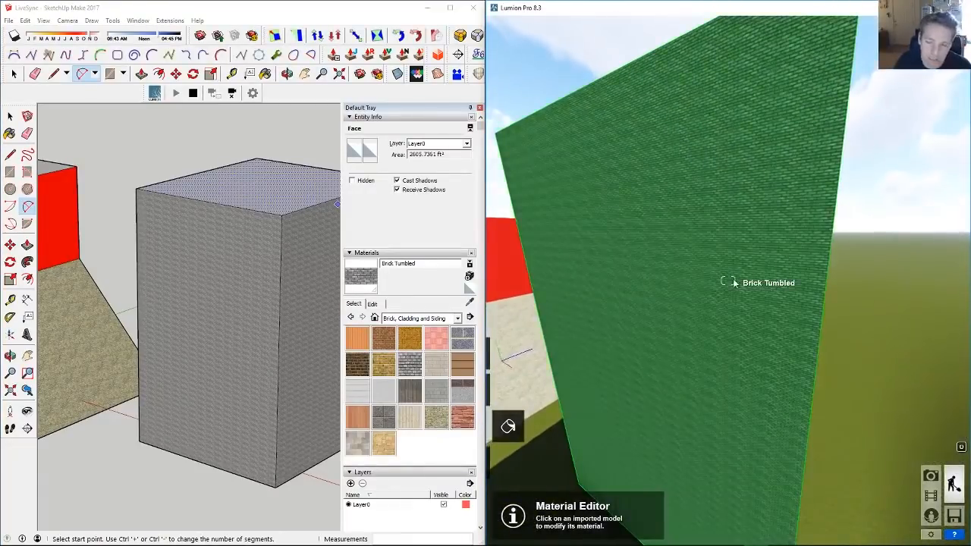
scroll(730, 282, "down", 5)
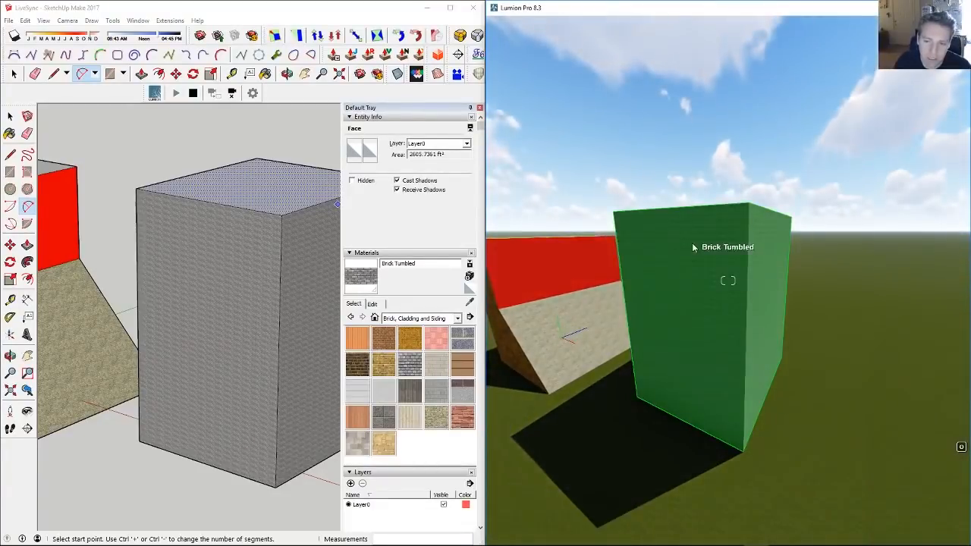
Step: Replace the box's Brick Tumbled material with the outdoor brick material Bricks 20 01 3k
left_click(678, 245)
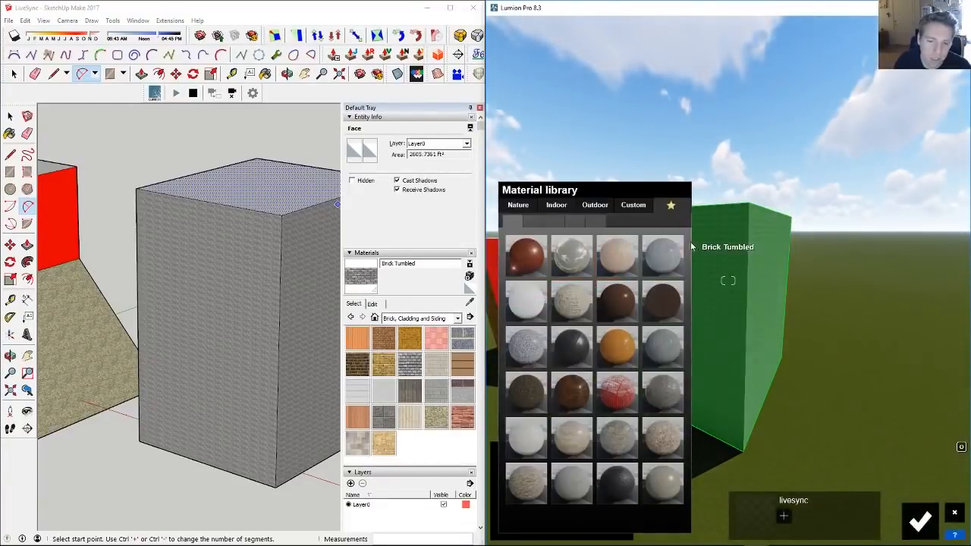
left_click(630, 209)
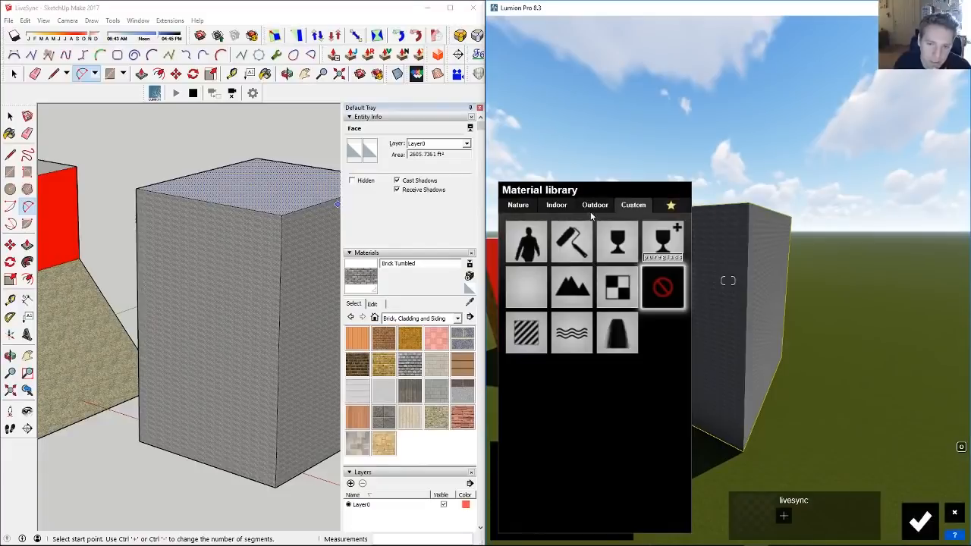
left_click(595, 205)
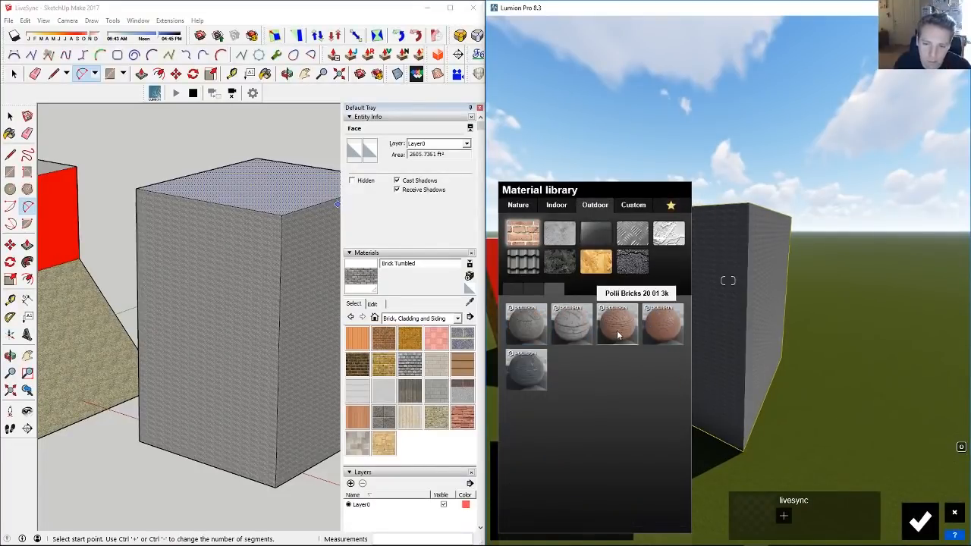
left_click(616, 328)
Step: Examine the brick material on the box up close in Lumion, and compare it with the SketchUp model
key("w")
right_click_drag(741, 305, 485, 428)
mouse_move(539, 420)
left_mouse_down()
mouse_move(549, 421)
mouse_move(540, 422)
left_mouse_up()
key("s")
scroll(285, 313, "down", 2)
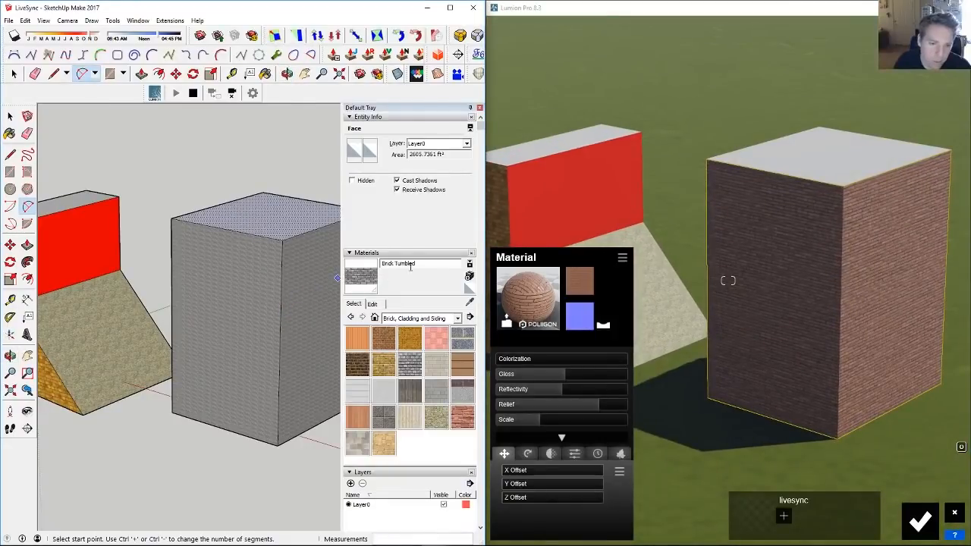
middle_click_drag(287, 298, 280, 299)
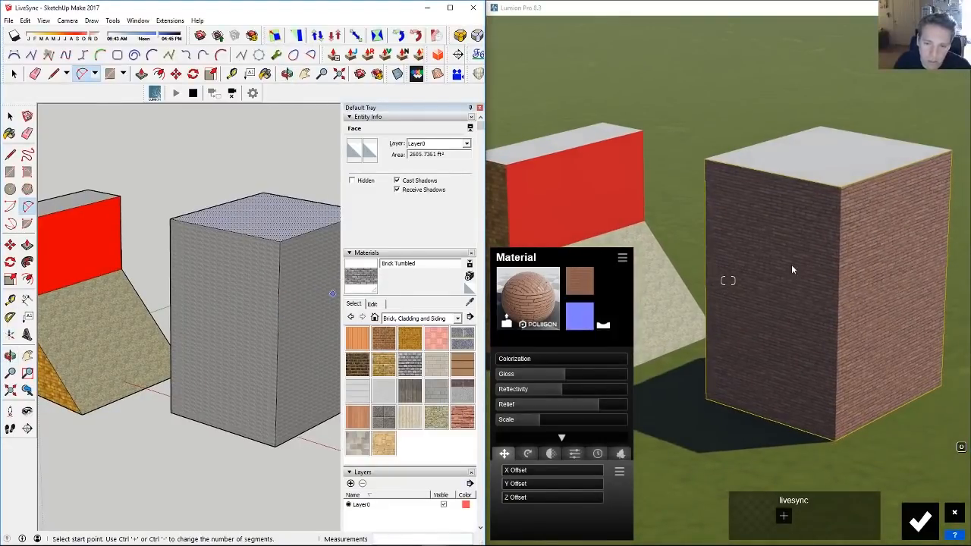
middle_click_drag(280, 276, 280, 274)
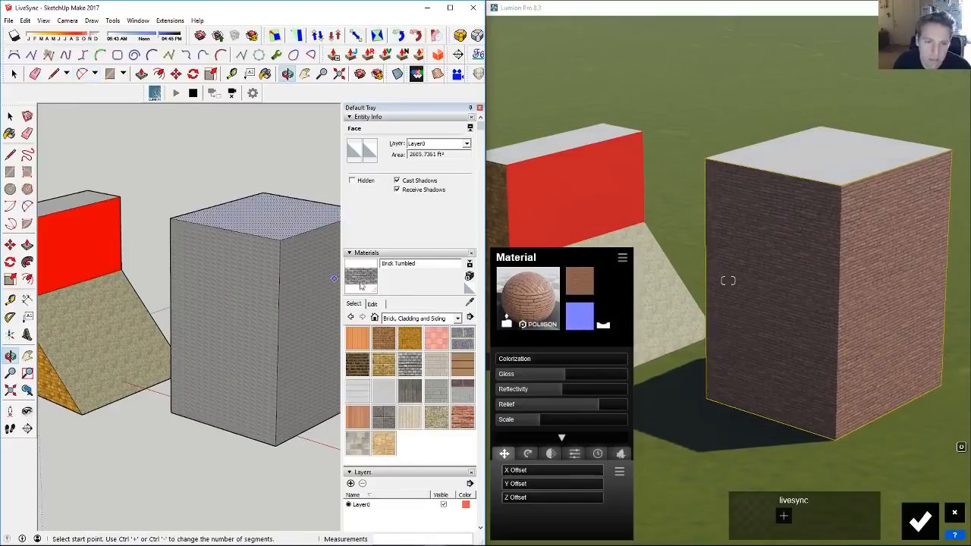
Step: In SketchUp, paint the red upper face of the sloped solid with the Brick Tumbled material
left_click(360, 278)
middle_click_drag(109, 235, 169, 254, "shift")
left_click(161, 257)
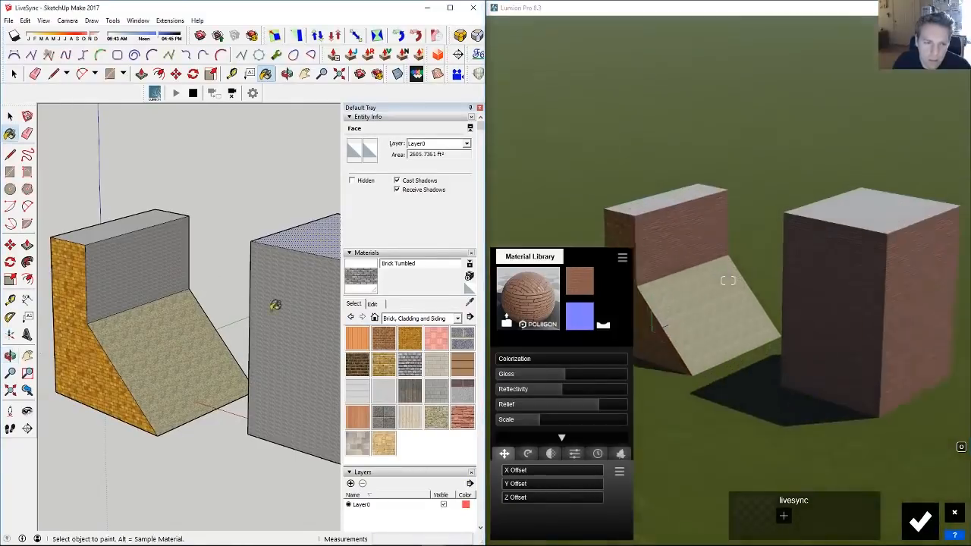
Step: Paint the box's vertical face that faces away from the sloped solid with Concrete Block 8x8 Gray
mouse_move(273, 301)
middle_mouse_down()
mouse_move(127, 285)
mouse_move(323, 299)
middle_mouse_up()
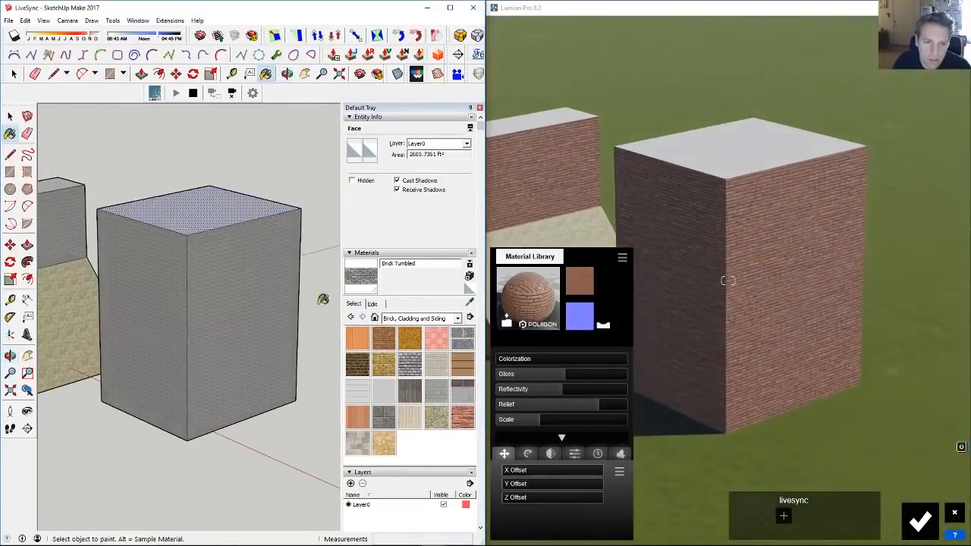
left_click(436, 389)
left_click(275, 341)
Step: Reposition the concrete block texture on the box face, turning it a quarter turn clockwise and enlarging the blocks
mouse_move(276, 341)
middle_mouse_down()
mouse_move(175, 329)
mouse_move(242, 323)
mouse_move(266, 301)
middle_mouse_up()
key("space")
right_click(279, 297)
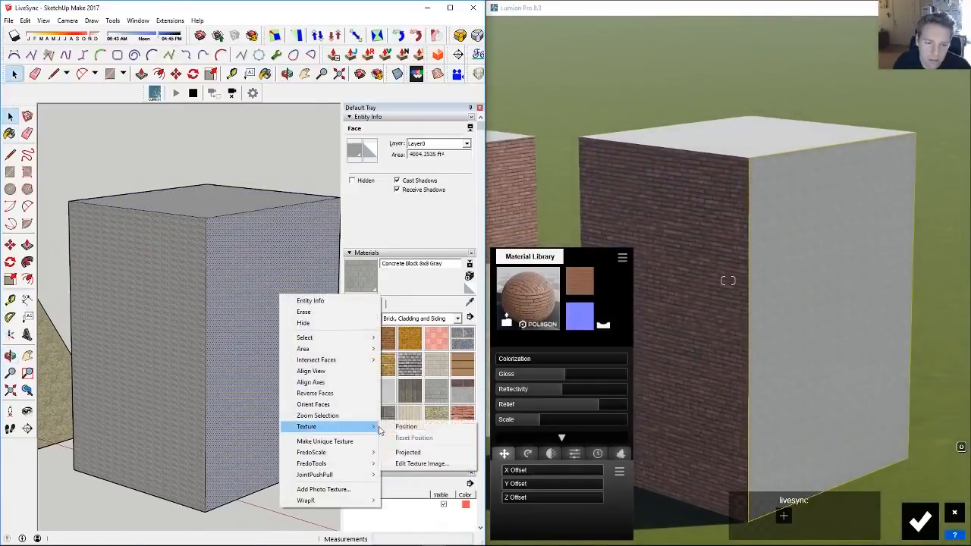
left_click(406, 426)
scroll(271, 336, "down", 3)
left_click_drag(286, 310, 330, 298)
scroll(326, 304, "down", 2)
scroll(315, 312, "up", 3)
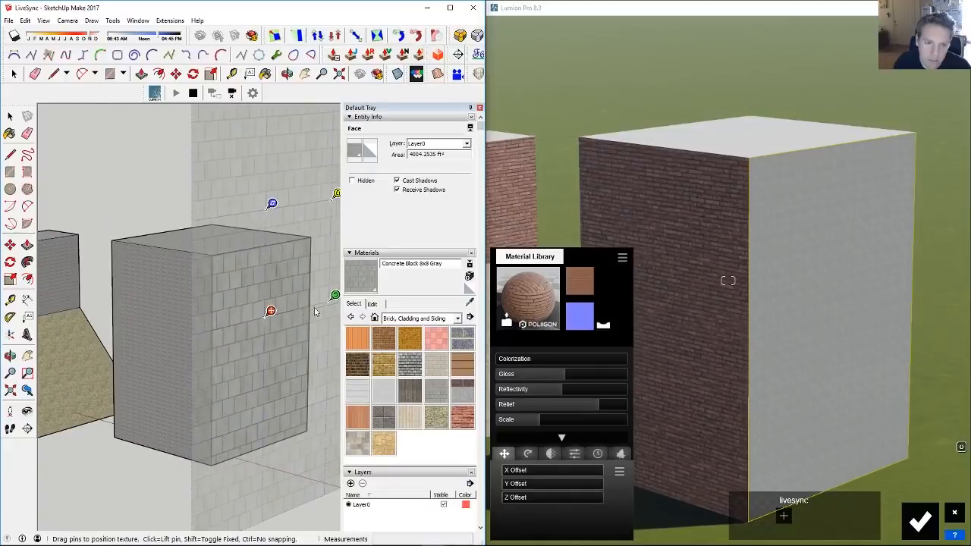
mouse_move(281, 344)
middle_mouse_down()
mouse_move(206, 343)
mouse_move(216, 312)
middle_mouse_up()
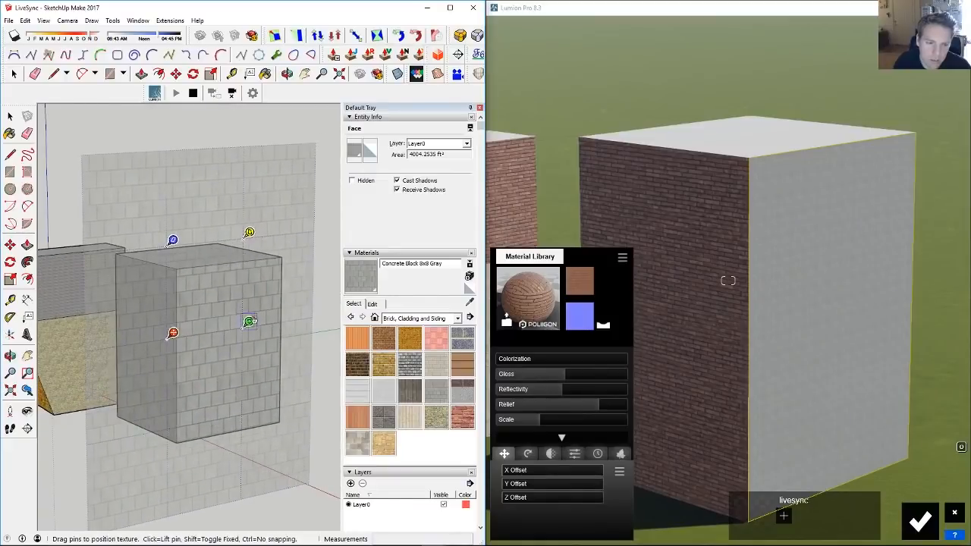
left_click_drag(249, 322, 174, 481)
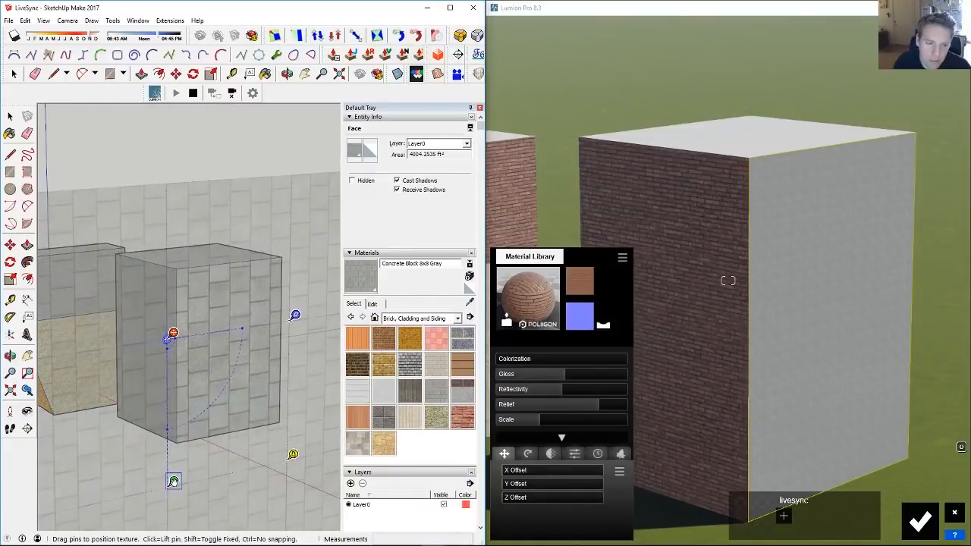
key("Return")
Step: Switch to Lumion and open the outdoor Concrete materials for the box's concrete block face
mouse_move(211, 367)
middle_mouse_down()
mouse_move(245, 336)
mouse_move(293, 347)
mouse_move(264, 325)
mouse_move(232, 321)
mouse_move(231, 291)
mouse_move(344, 366)
middle_mouse_up()
right_click(231, 291)
left_click(527, 296)
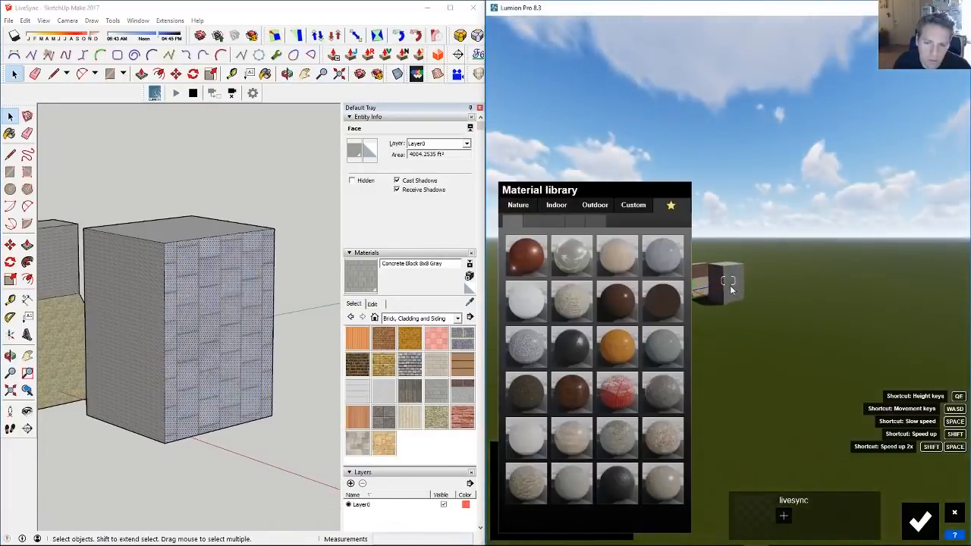
scroll(743, 281, "up", 5)
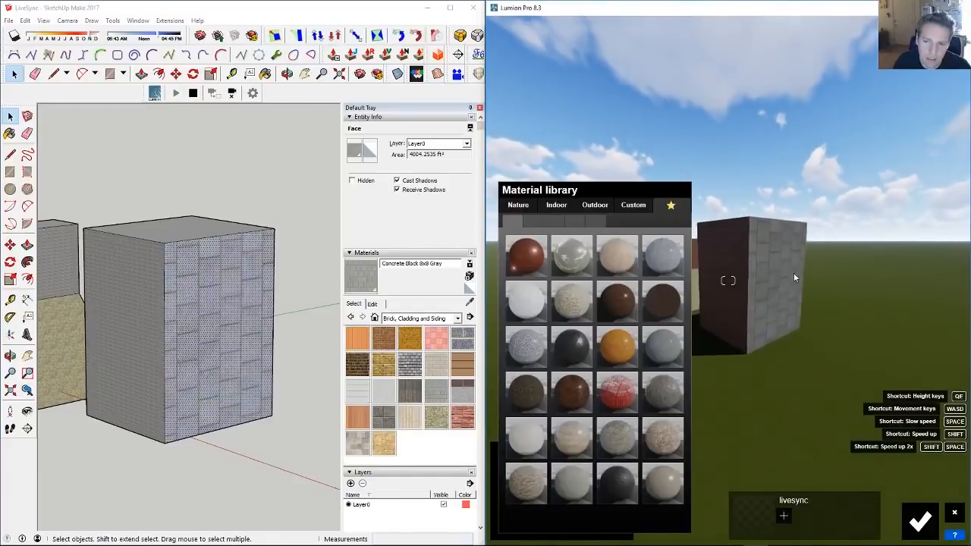
left_click(596, 205)
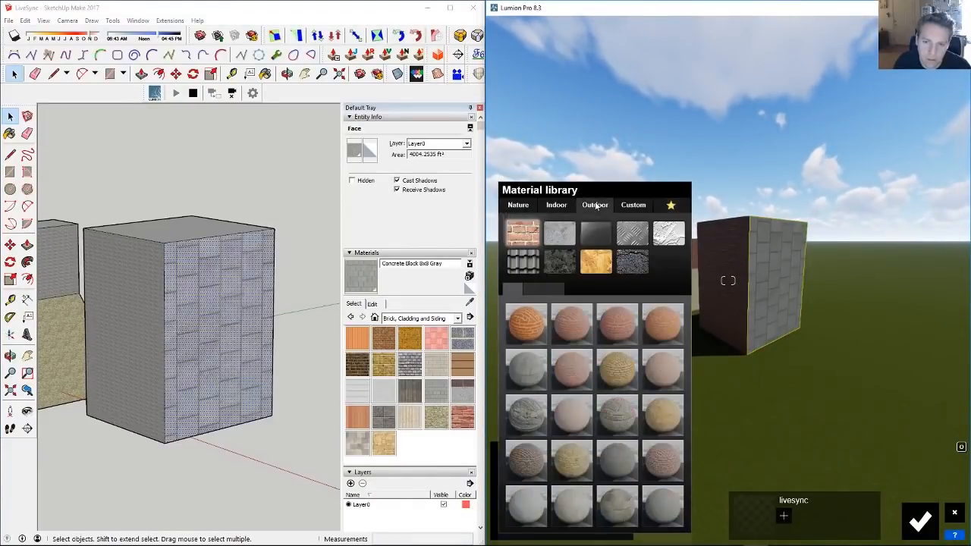
left_click(562, 235)
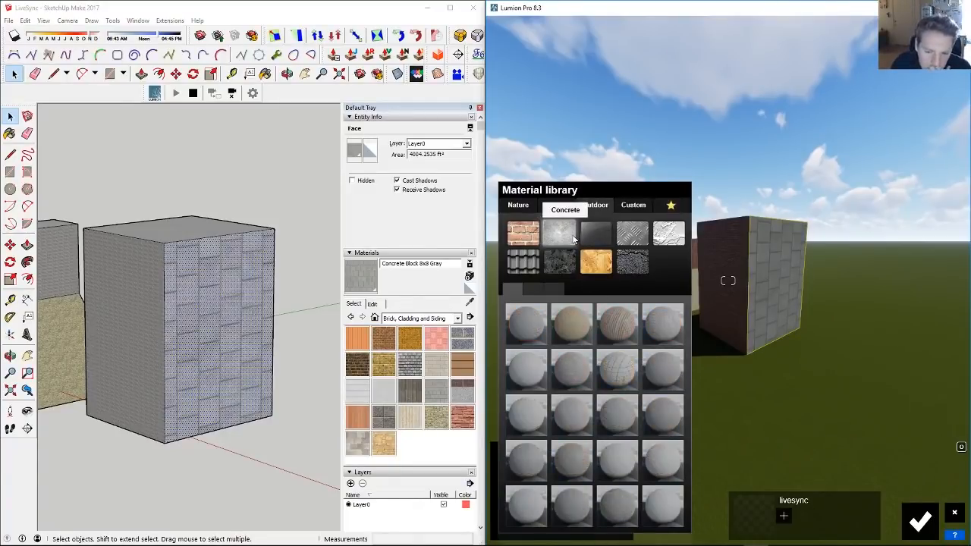
Step: Try a concrete material with a fine grid pattern on the box's concrete block face
left_click(618, 375)
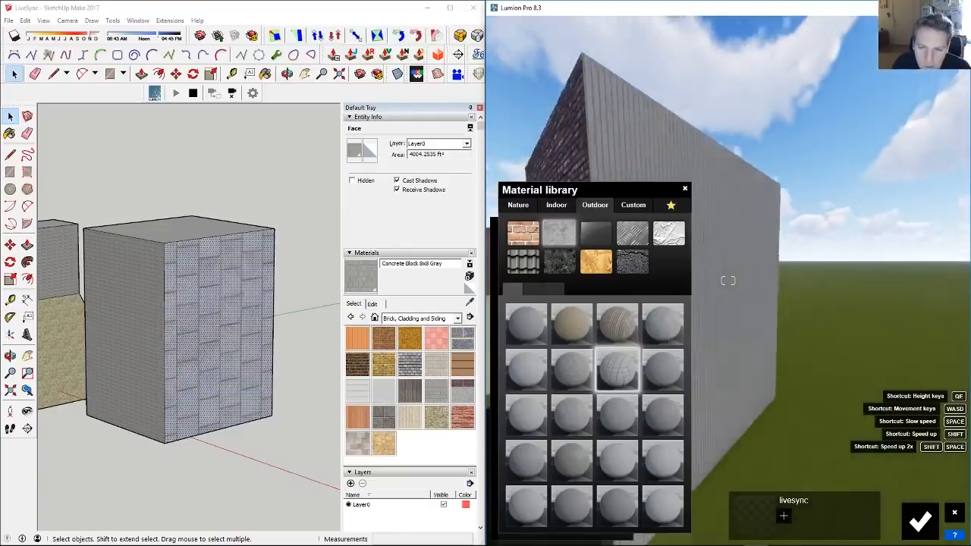
right_click_drag(761, 273, 761, 273)
left_click(761, 272)
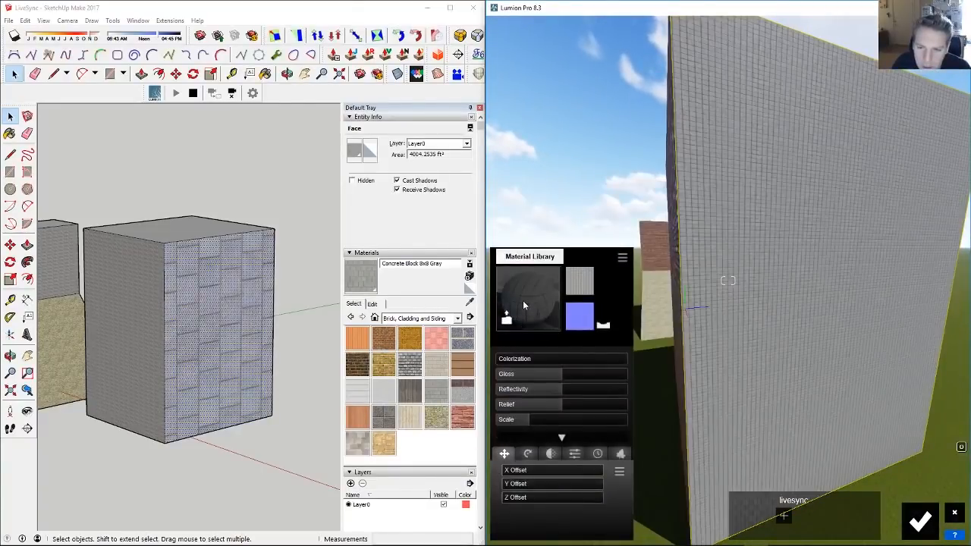
Step: Assign the concrete material with a staggered block pattern to the selected box face
left_click(523, 302)
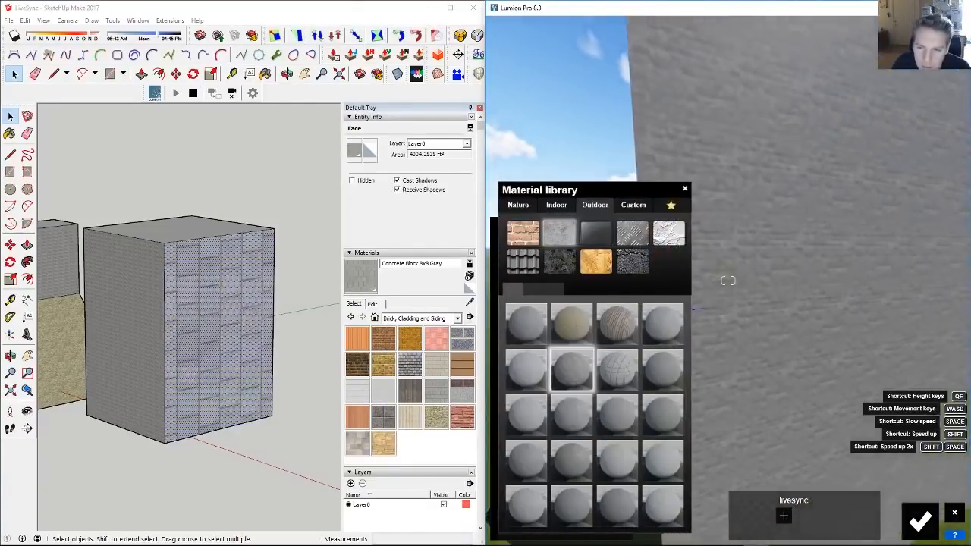
left_click(571, 366)
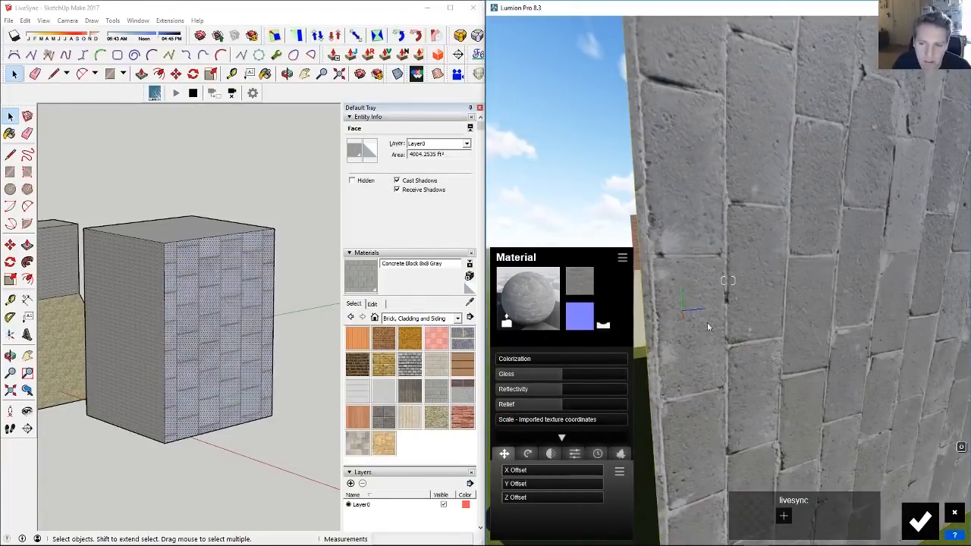
right_click_drag(707, 322, 741, 309)
Step: In SketchUp, reposition the box's concrete block texture so that the blocks run diagonally across the face
middle_click_drag(228, 349, 217, 336)
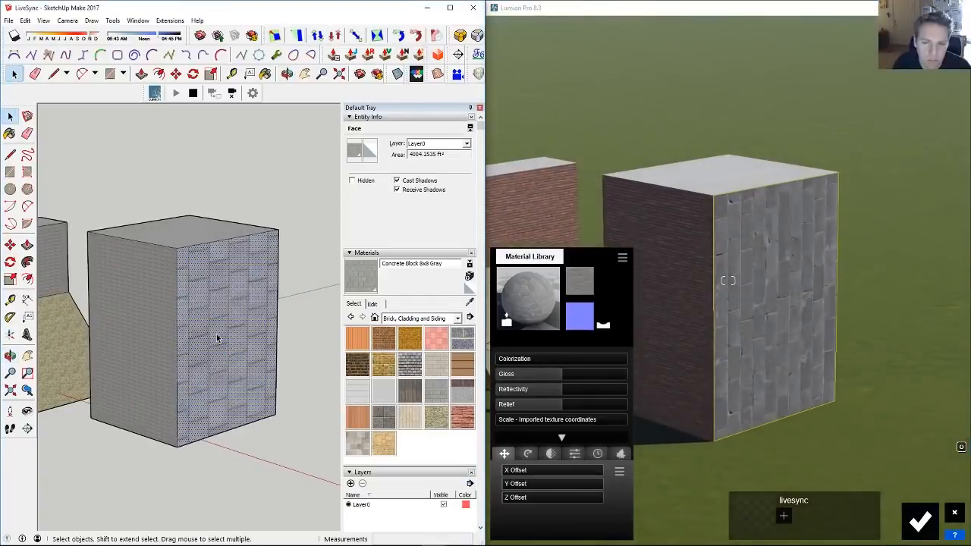
right_click(236, 367)
mouse_move(254, 253)
left_click(342, 255)
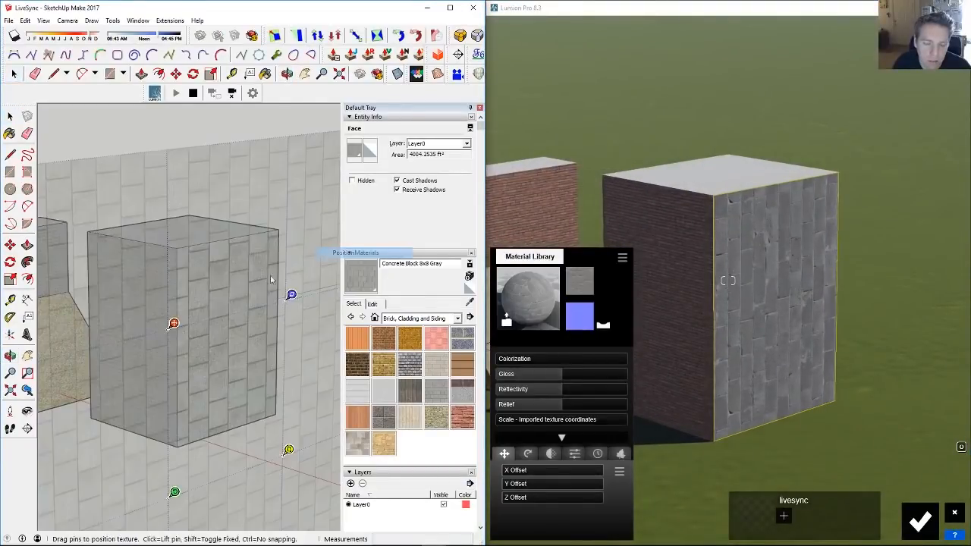
left_click_drag(176, 448, 130, 455)
key("Return")
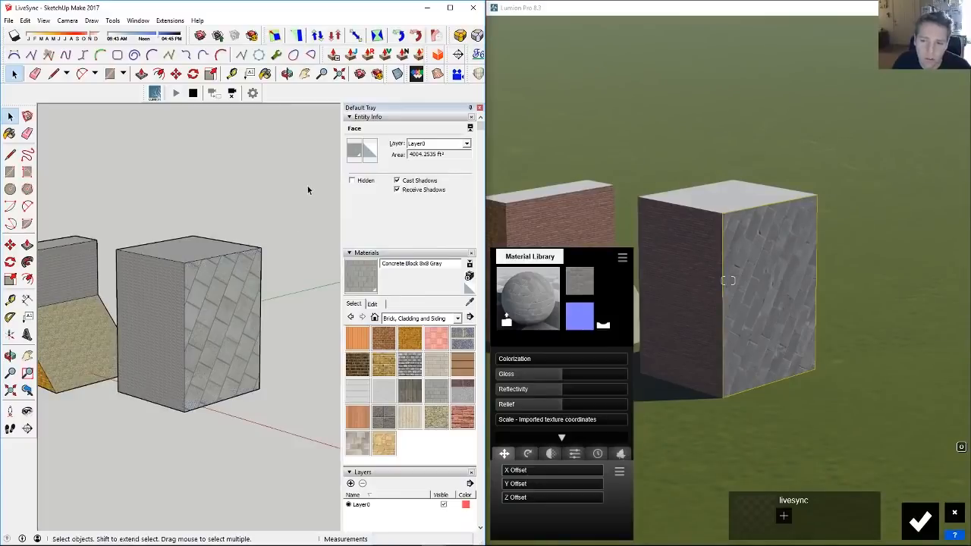
Step: Select all connected geometry of the box and make it a group
left_click(308, 189)
middle_click_drag(308, 189, 258, 331)
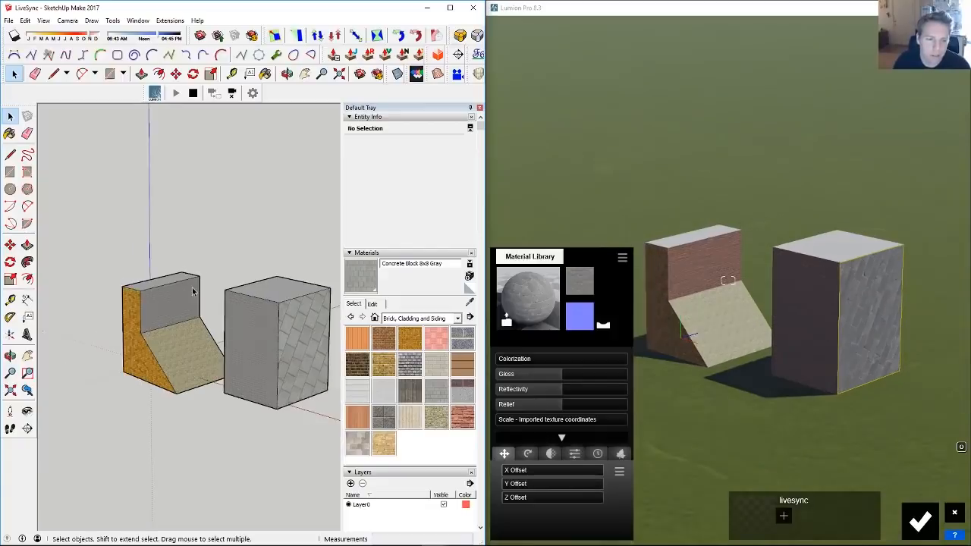
mouse_move(195, 288)
middle_mouse_down()
mouse_move(152, 329)
mouse_move(289, 460)
middle_mouse_up()
middle_click_drag(167, 383, 190, 338)
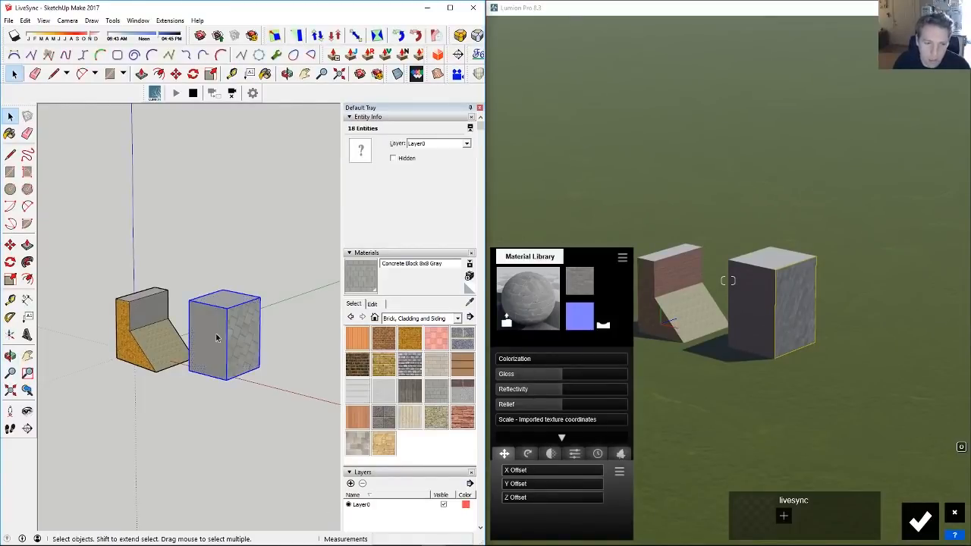
left_click(135, 343)
key("g")
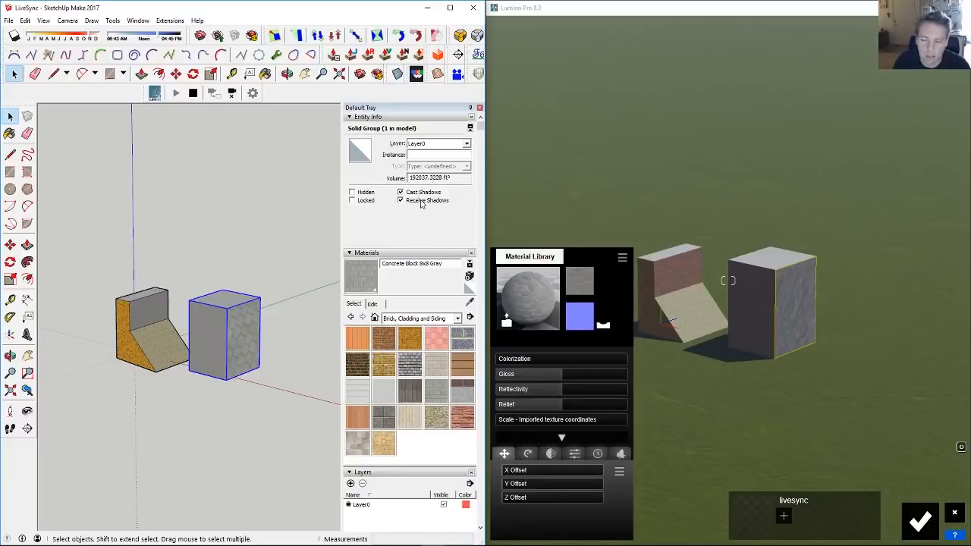
Step: Add two new layers with default names and assign the box group to Layer2
left_click(440, 145)
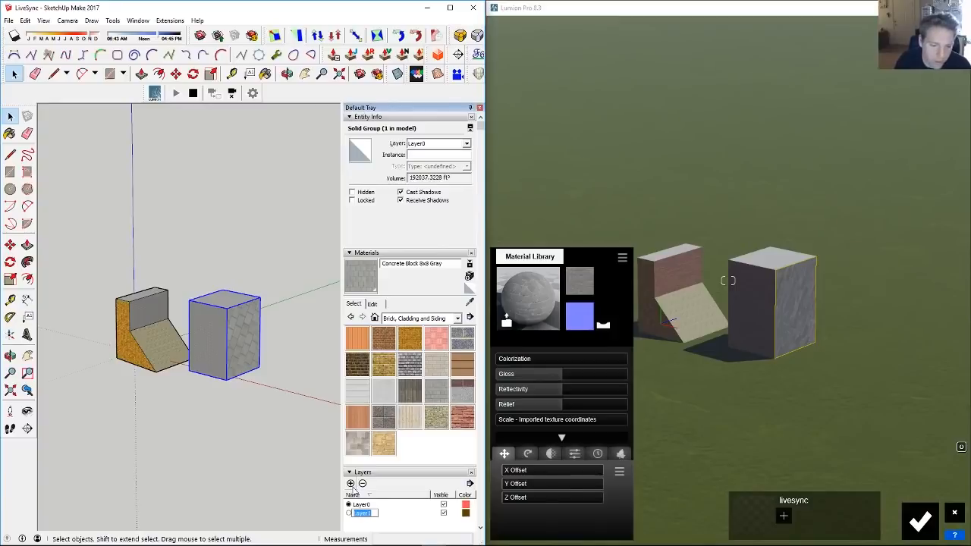
left_click(351, 485)
key("Return")
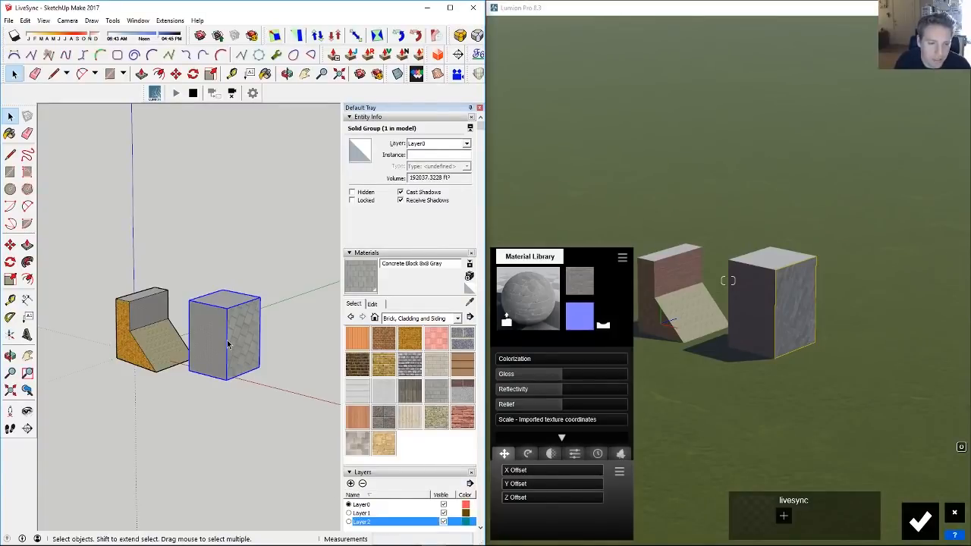
left_click(439, 144)
left_click(434, 165)
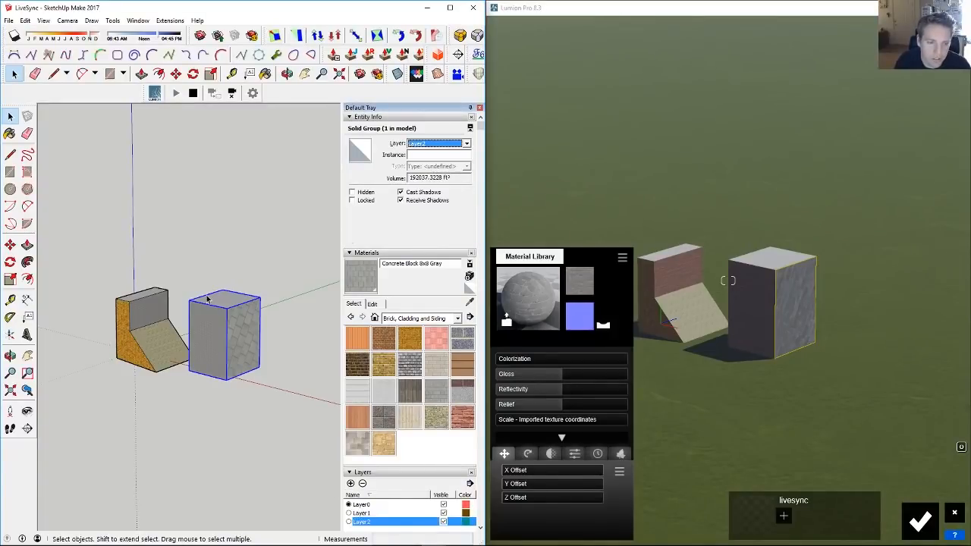
Step: Select all connected geometry of the sloped solid and make it a group
triple_click(152, 326)
key("Escape")
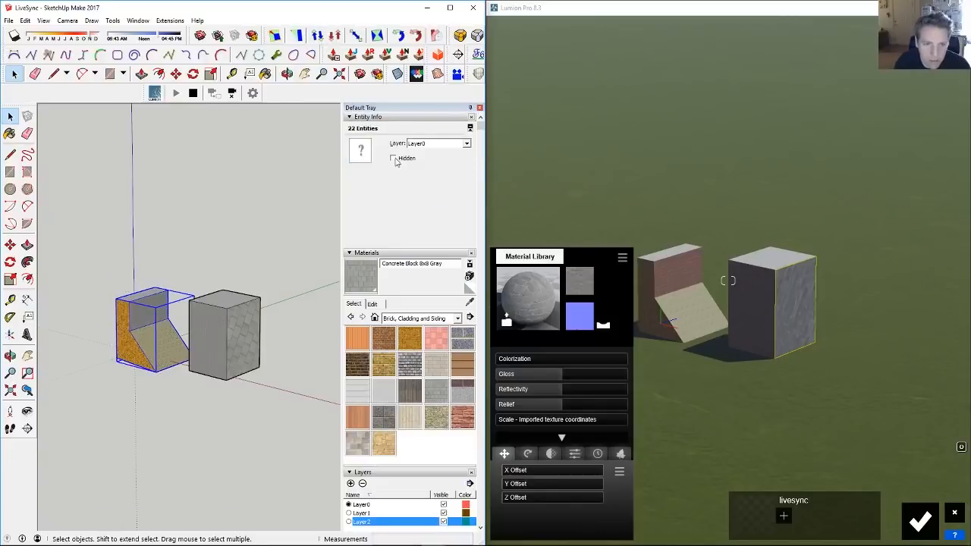
Step: Assign the sloped solid's group to Layer1
left_click(431, 145)
left_click(427, 160)
Step: Open the box group, select all its geometry to check the layer it is on, and leave the group
middle_click_drag(132, 312, 228, 311)
scroll(290, 310, "up", 2)
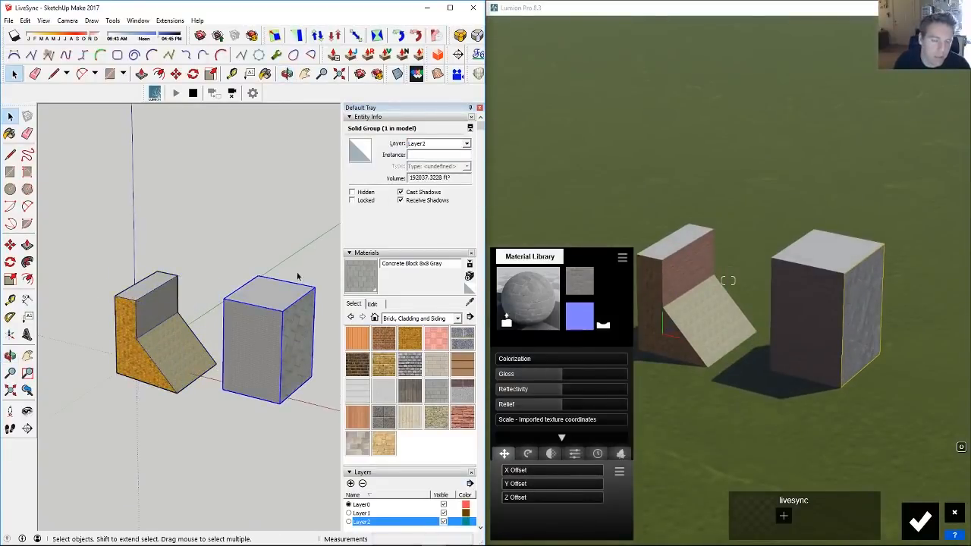
double_click(279, 296)
triple_click(269, 351)
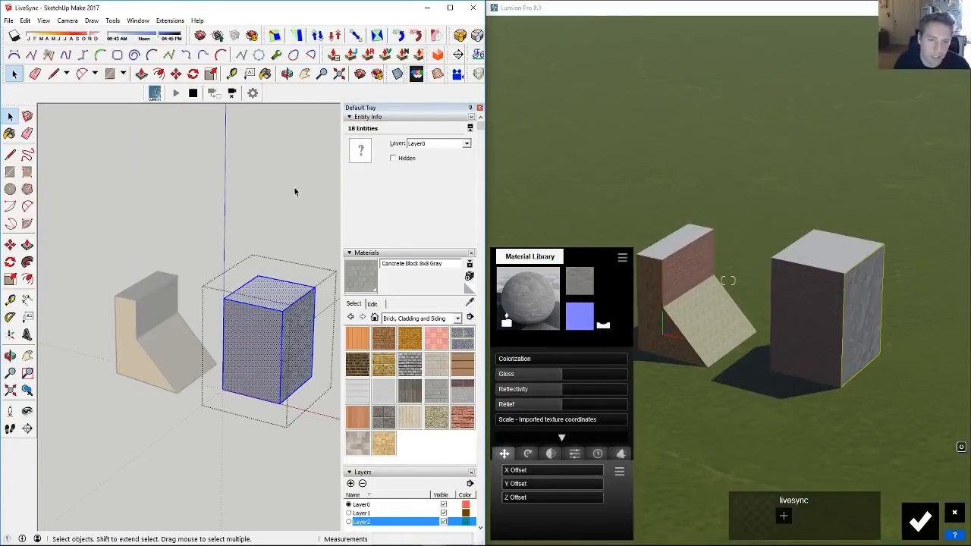
left_click(295, 218)
Step: Hide and show Layer2, and do the same with Layer1, checking how Lumion follows each visibility change
mouse_move(243, 325)
middle_mouse_down()
mouse_move(210, 354)
mouse_move(190, 327)
middle_mouse_up()
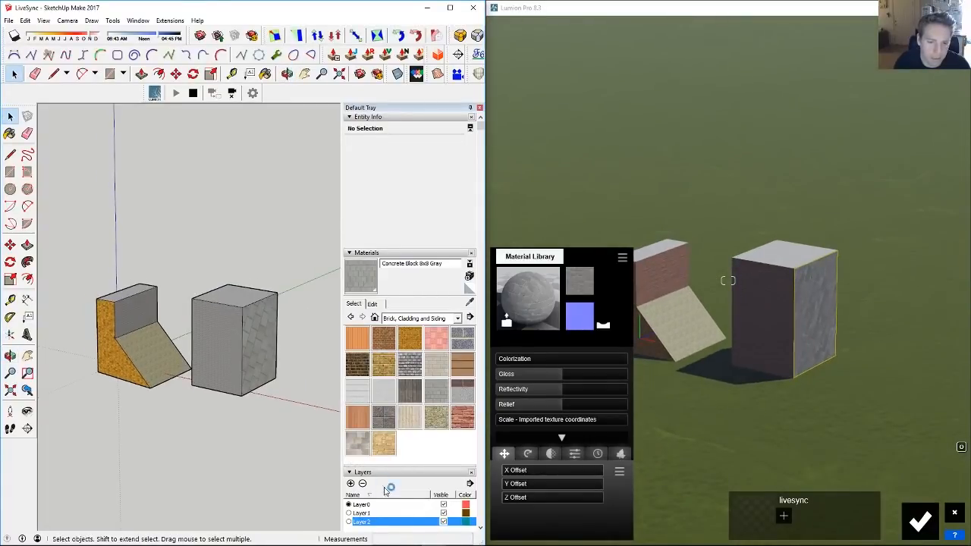
left_click(443, 522)
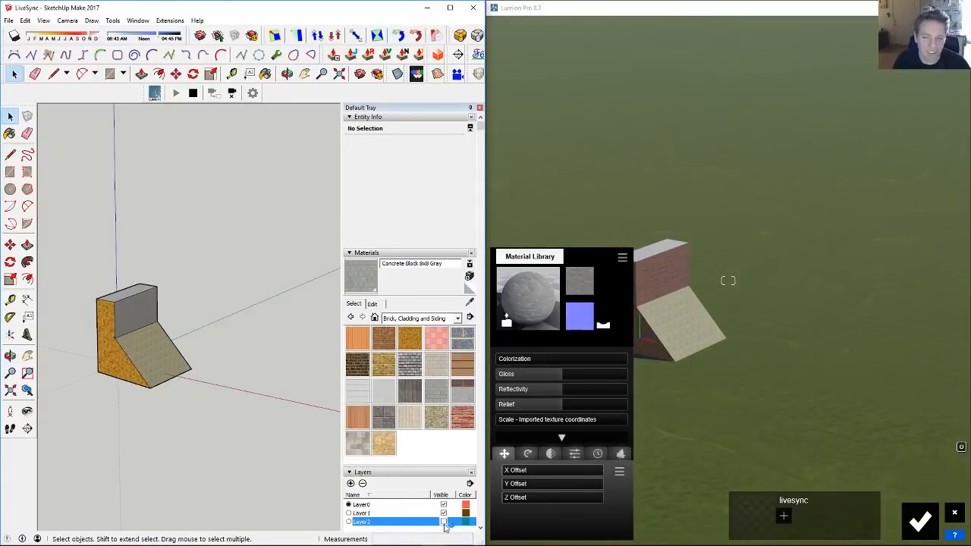
left_click(443, 521)
left_click(444, 522)
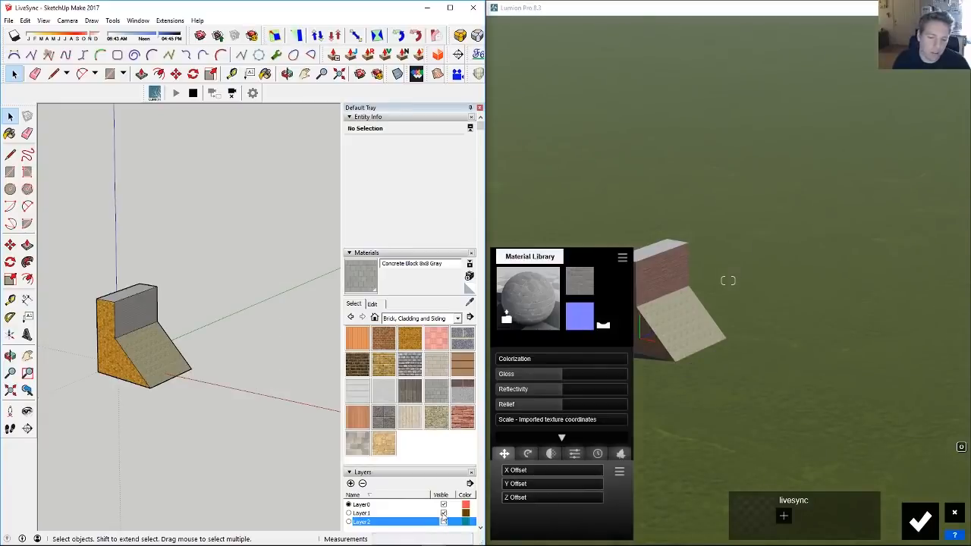
left_click(444, 522)
left_click(444, 514)
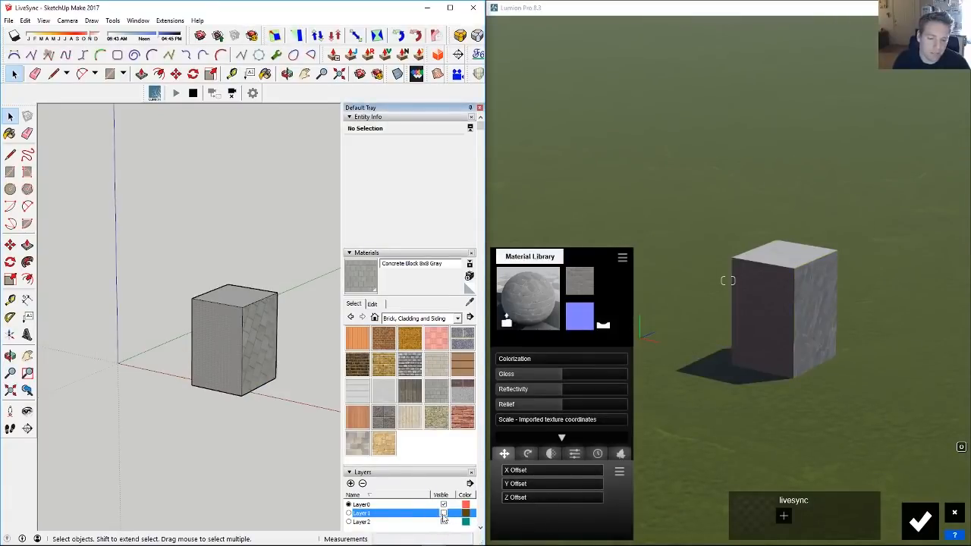
left_click(443, 513)
Step: Create Scene 1 with both solids visible and Scene 2 with Layer1 hidden
mouse_move(203, 353)
middle_mouse_down()
mouse_move(159, 331)
mouse_move(203, 376)
mouse_move(199, 366)
middle_mouse_up()
scroll(159, 332, "up", 3)
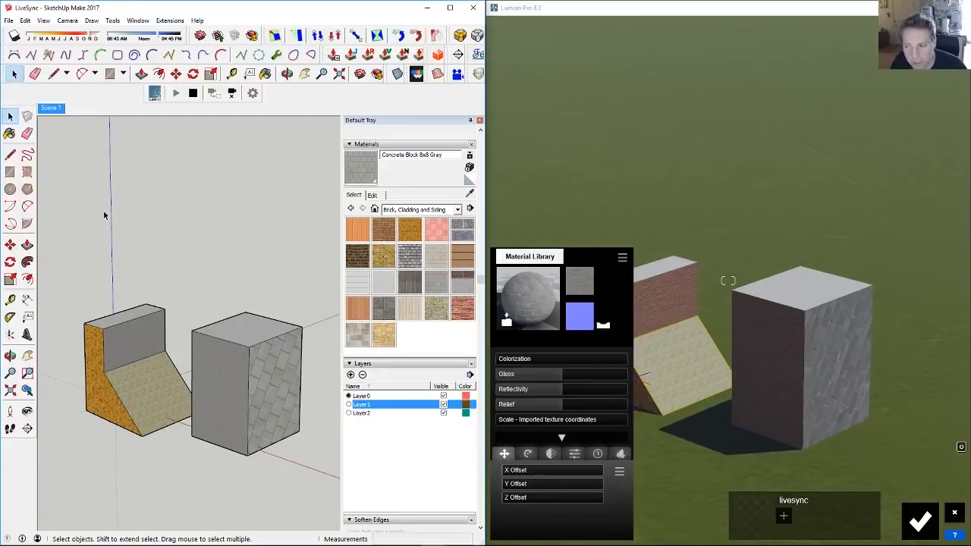
mouse_move(104, 215)
middle_mouse_down()
mouse_move(126, 208)
mouse_move(121, 195)
middle_mouse_up()
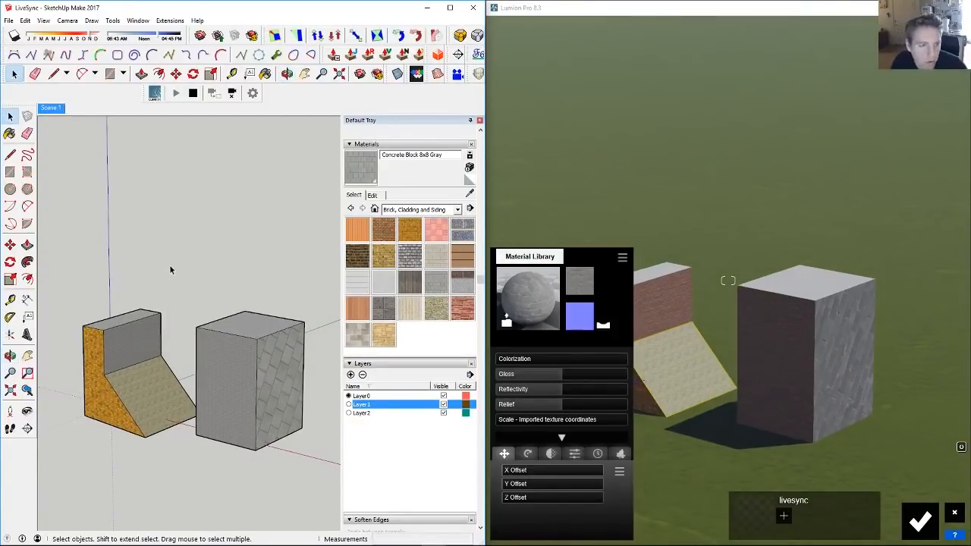
left_click(444, 404)
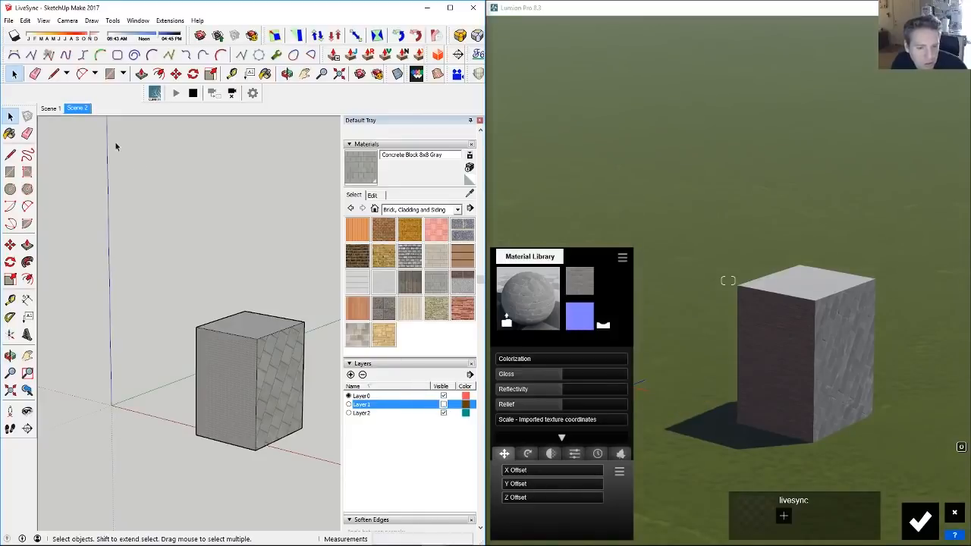
right_click(82, 108)
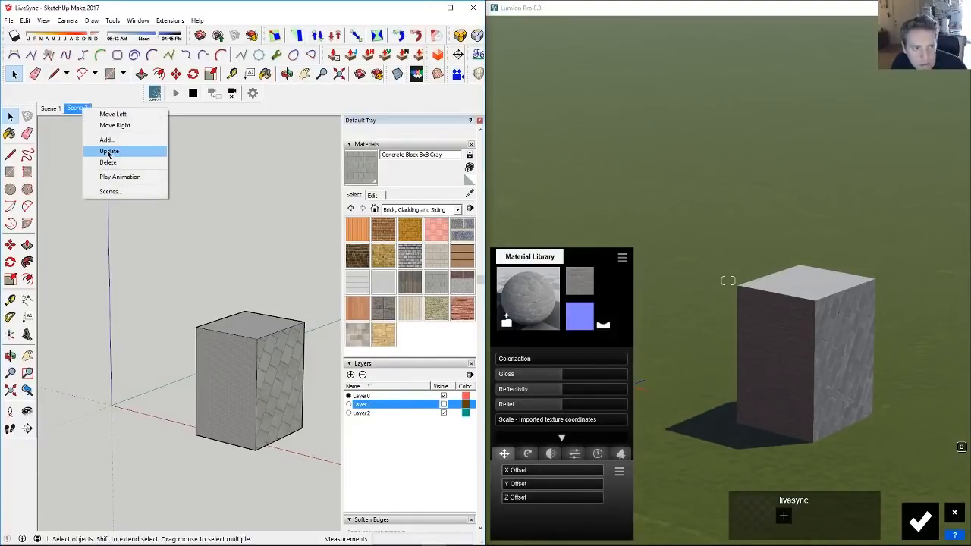
left_click(107, 151)
Step: Make Layer1 visible, hide Layer2 and add a new scene from this view
left_click(444, 410)
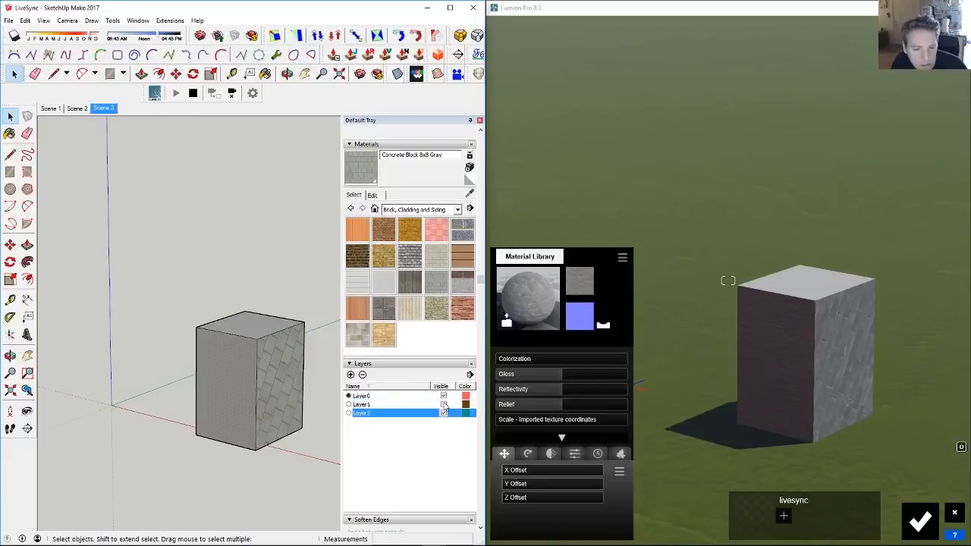
left_click(443, 404)
left_click(444, 413)
key("ctrl+shift+a")
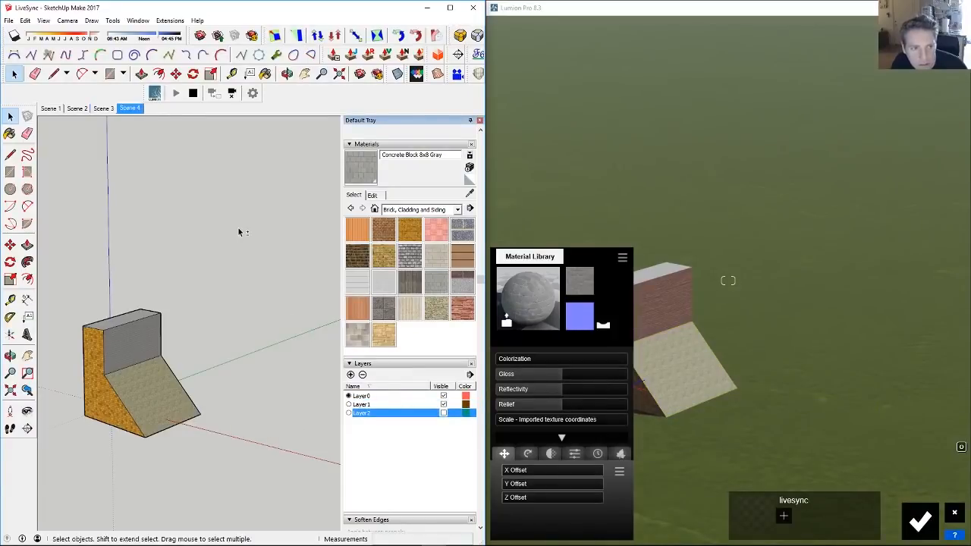
Step: Delete Scene 4 from the model
right_click(129, 112)
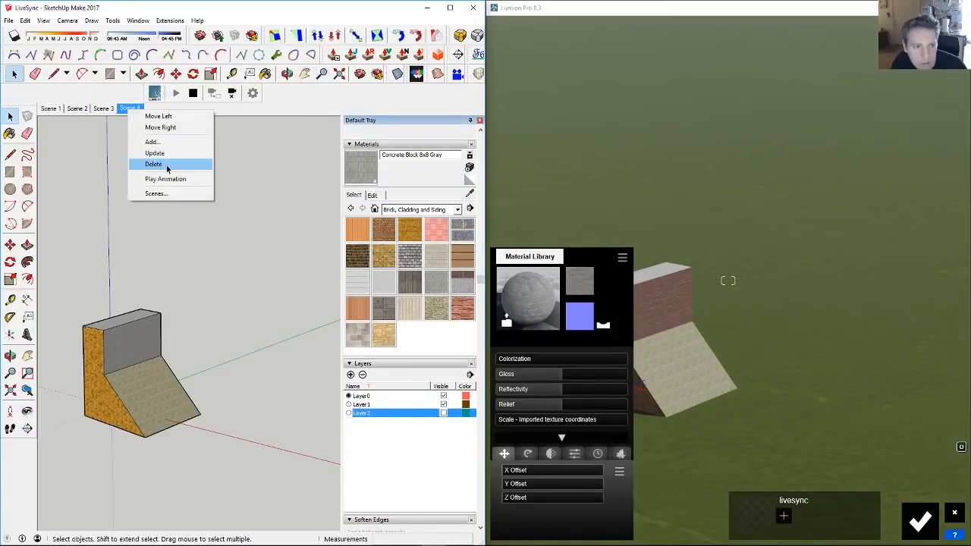
left_click(161, 165)
left_click(235, 301)
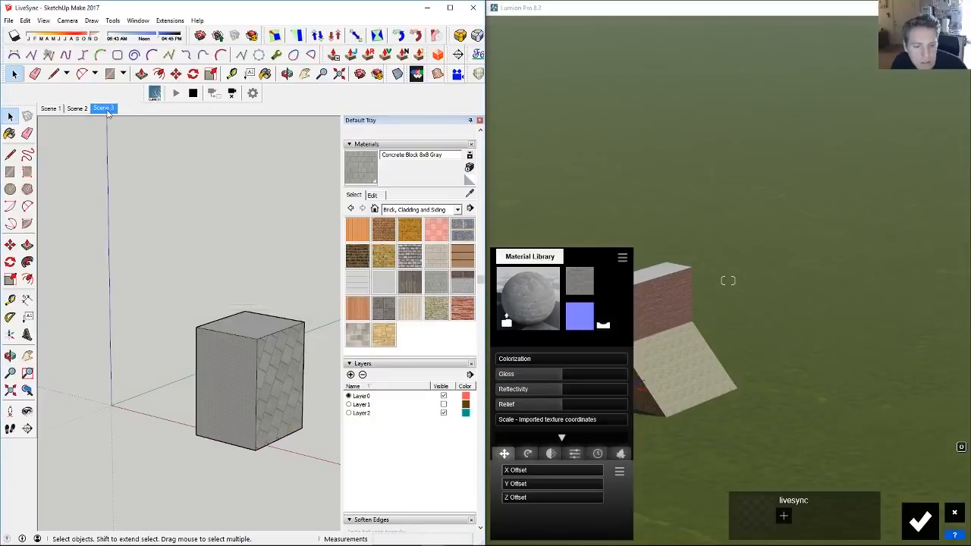
Step: Update Scene 3 so that it shows Layer1 and hides Layer2
left_click(80, 110)
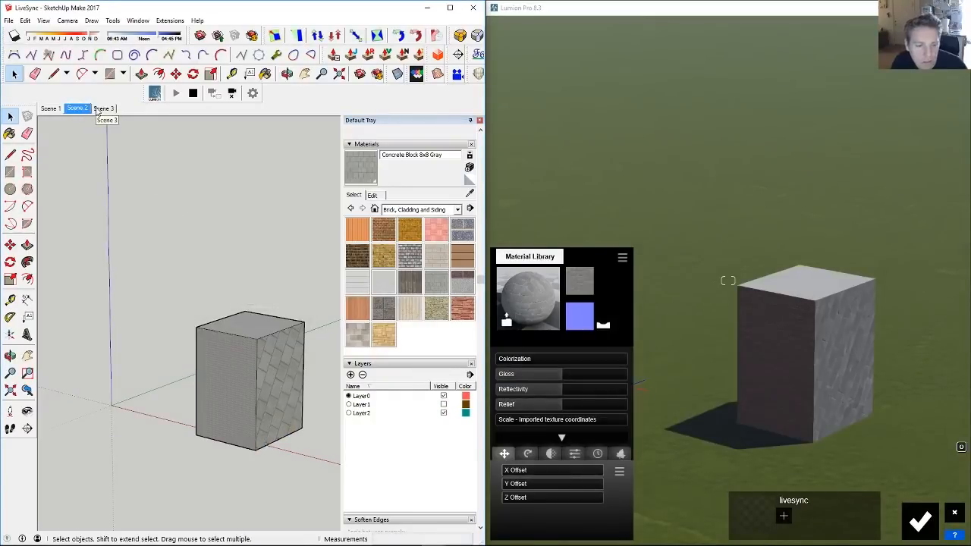
left_click(97, 110)
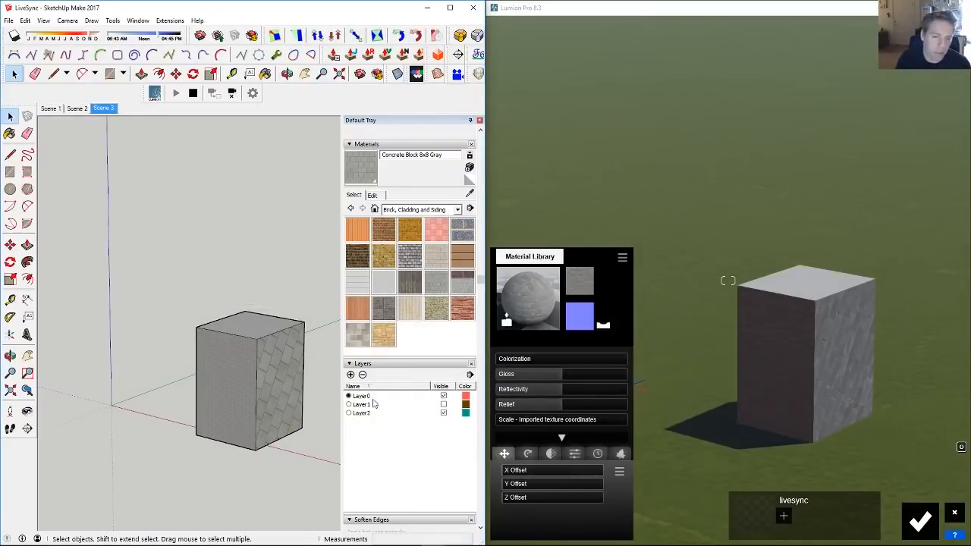
left_click(443, 406)
left_click(444, 405)
left_click(443, 413)
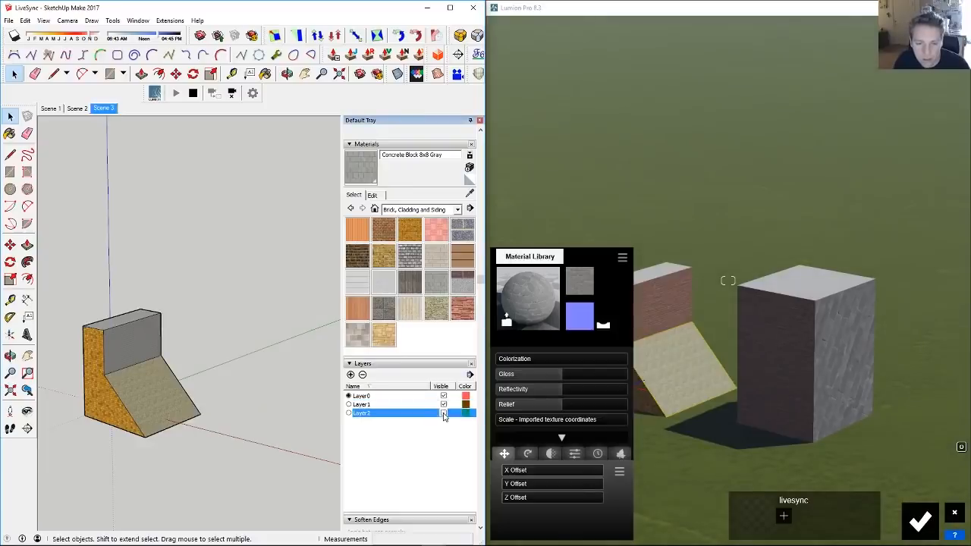
right_click(115, 110)
left_click(136, 151)
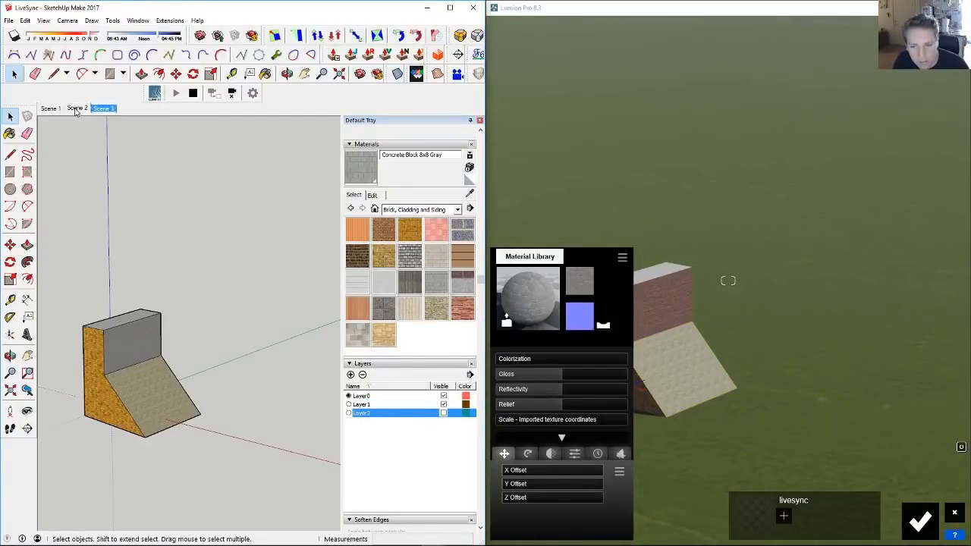
Step: Switch between Scene 2 and Scene 1 and orbit around the solids, comparing each view with Lumion
left_click(75, 109)
left_click(48, 109)
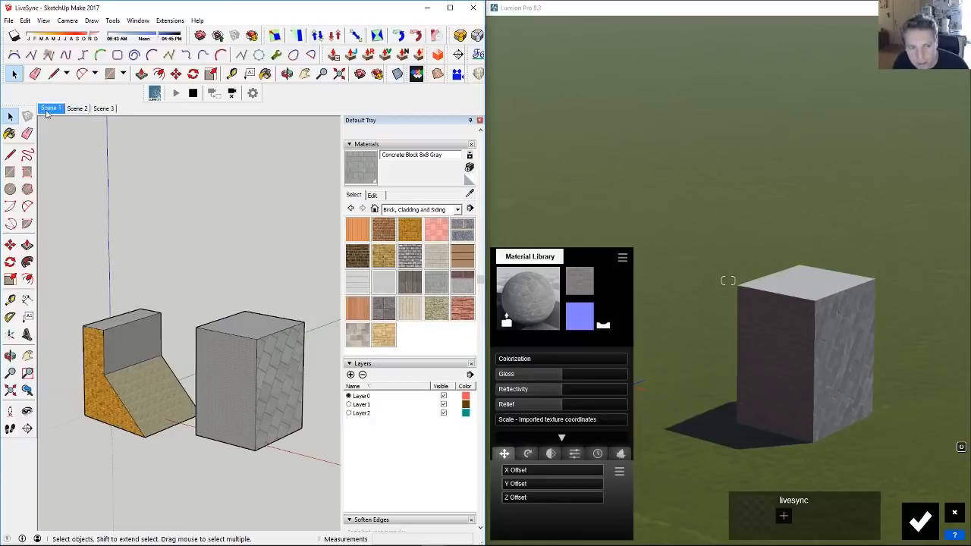
left_click(79, 108)
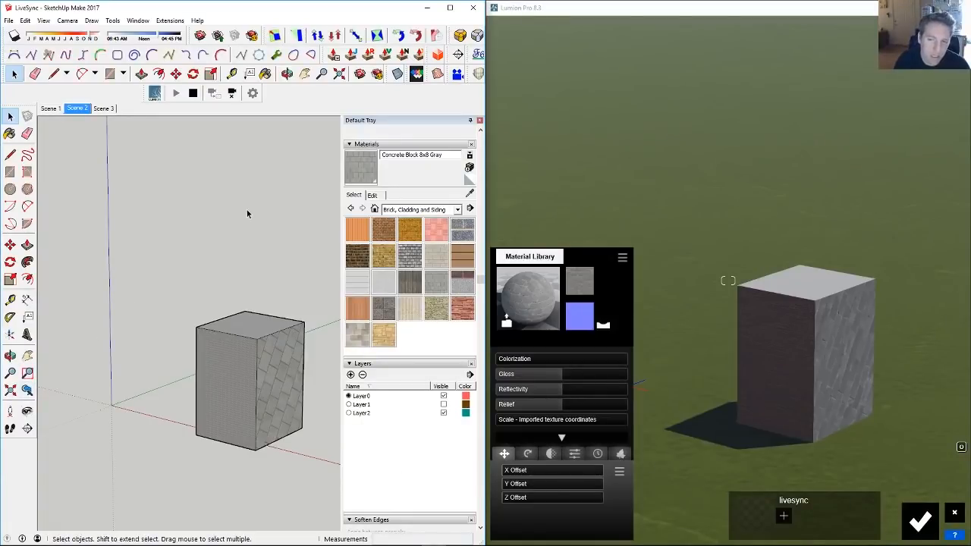
middle_click_drag(253, 284, 61, 265)
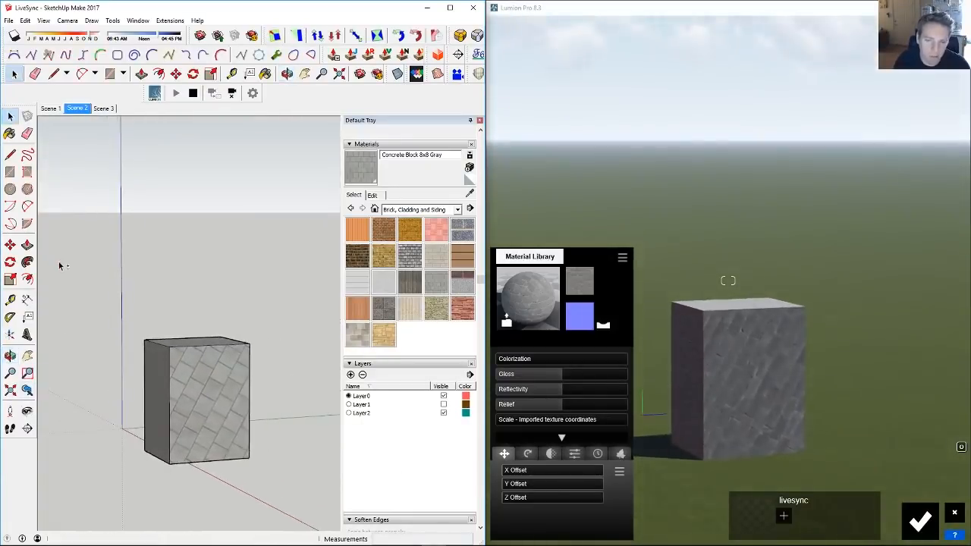
middle_click_drag(148, 266, 224, 247)
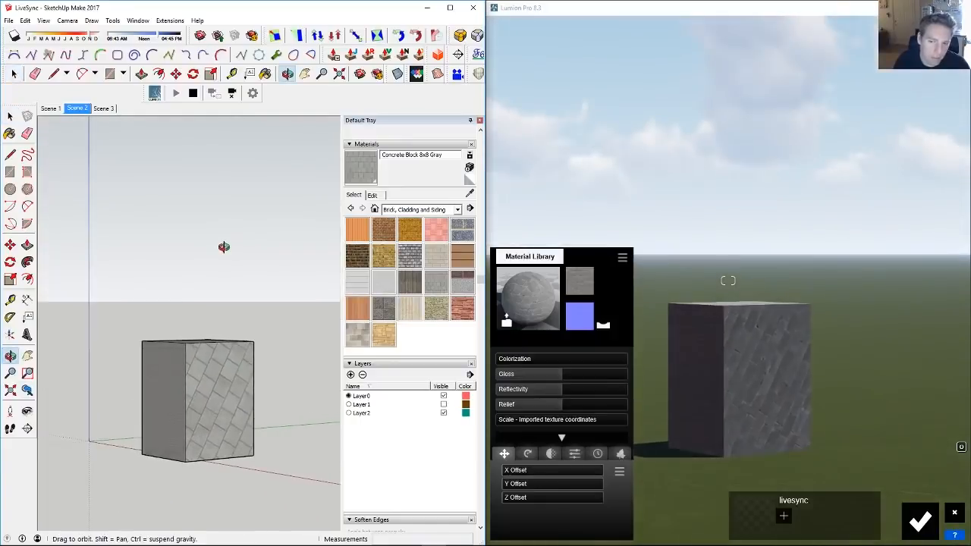
left_click(50, 108)
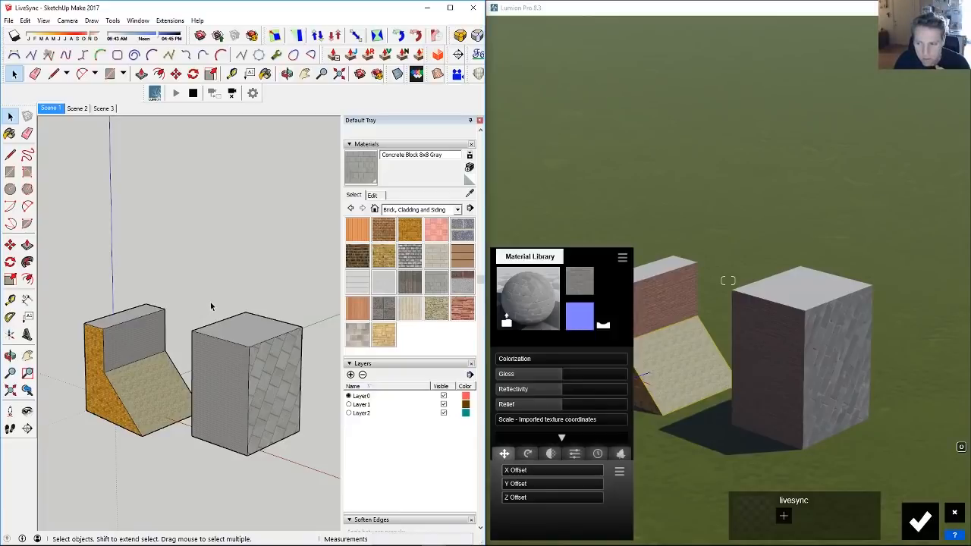
middle_click_drag(210, 302, 278, 282)
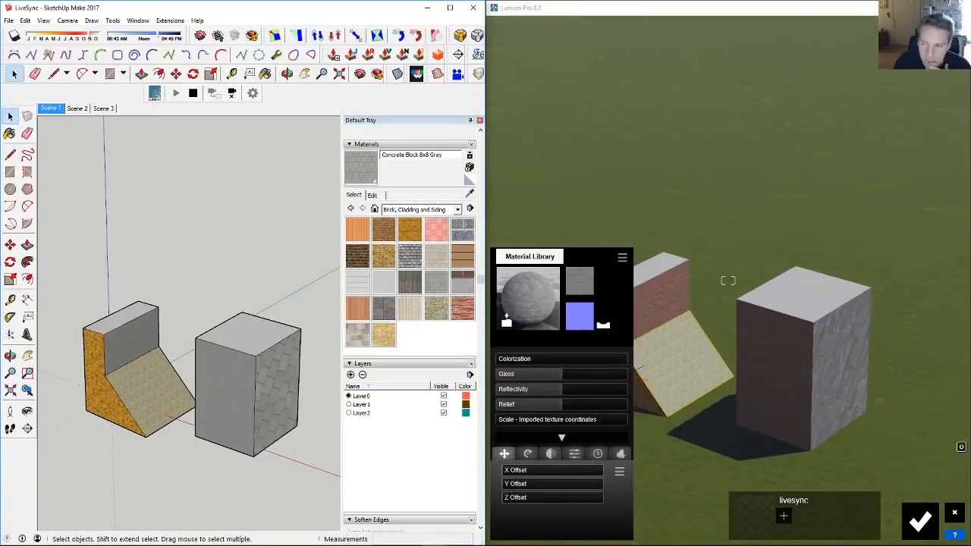
Step: In Lumion, fly the camera from the lake across the lawn to the pool terrace and examine the house exterior
left_click(728, 281)
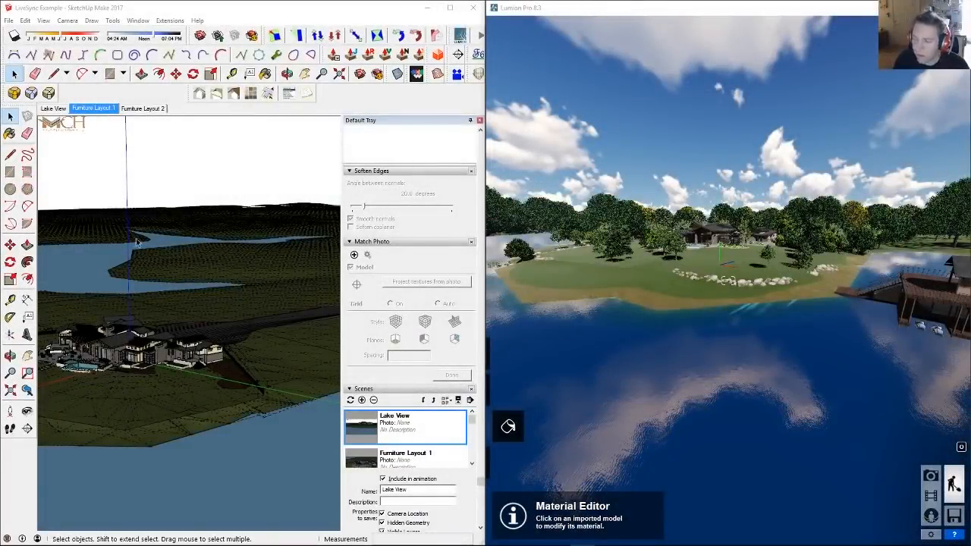
scroll(749, 283, "up", 3)
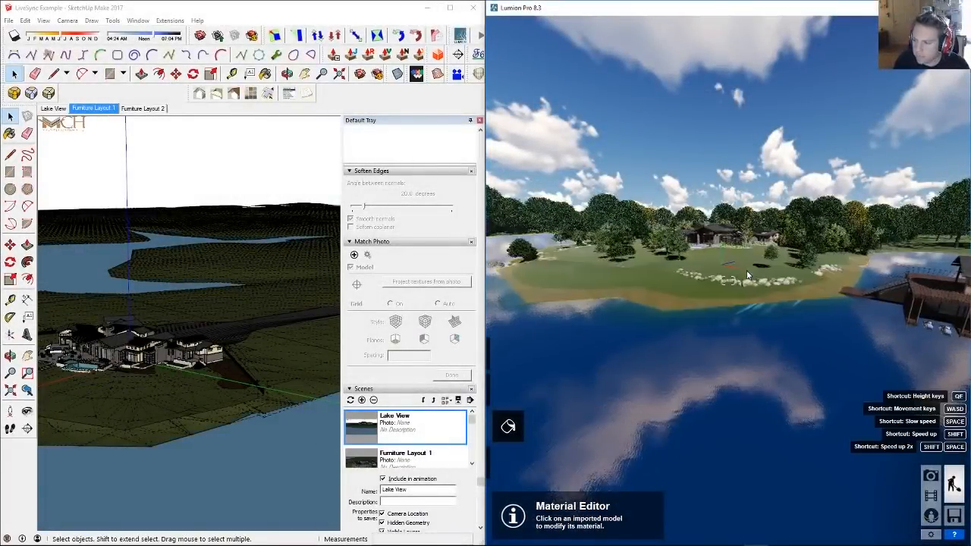
scroll(742, 283, "up", 3)
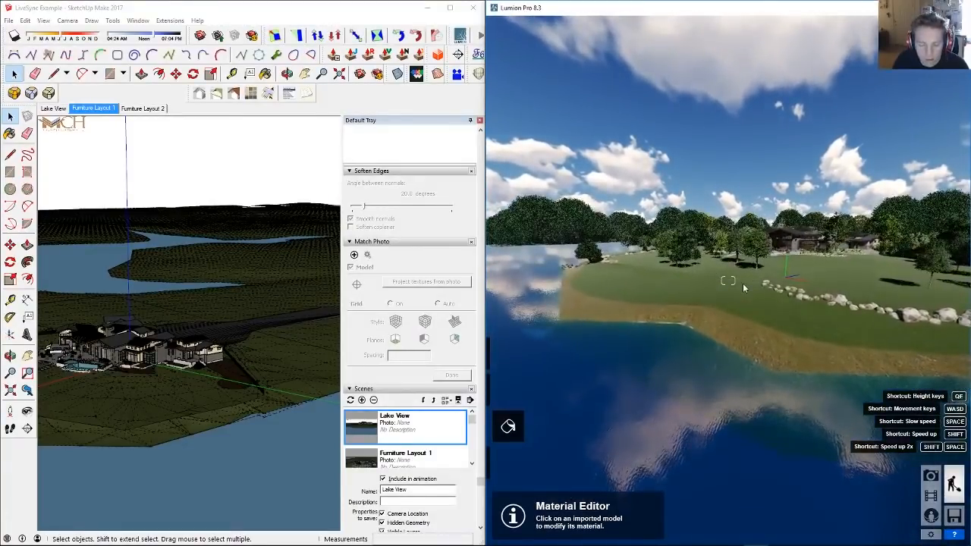
right_click_drag(743, 288, 772, 287)
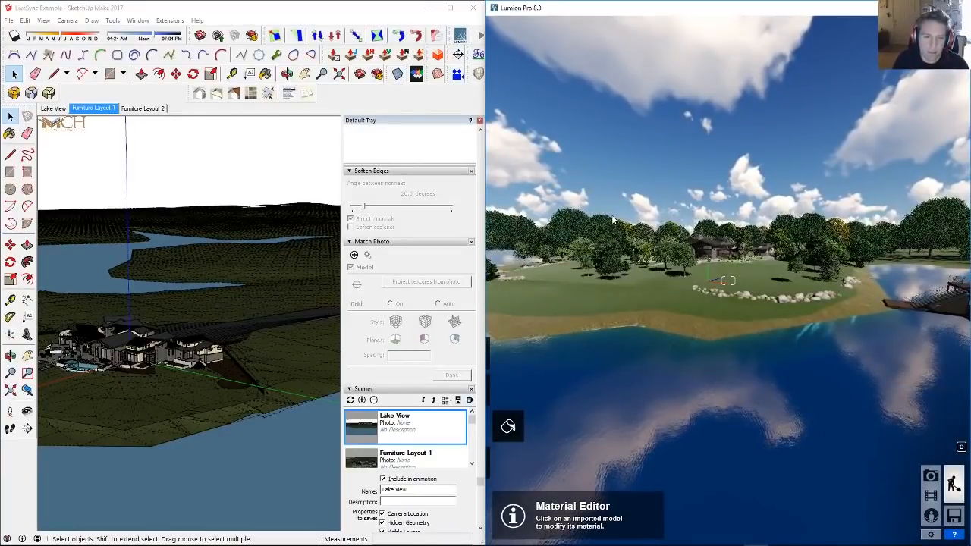
key("w")
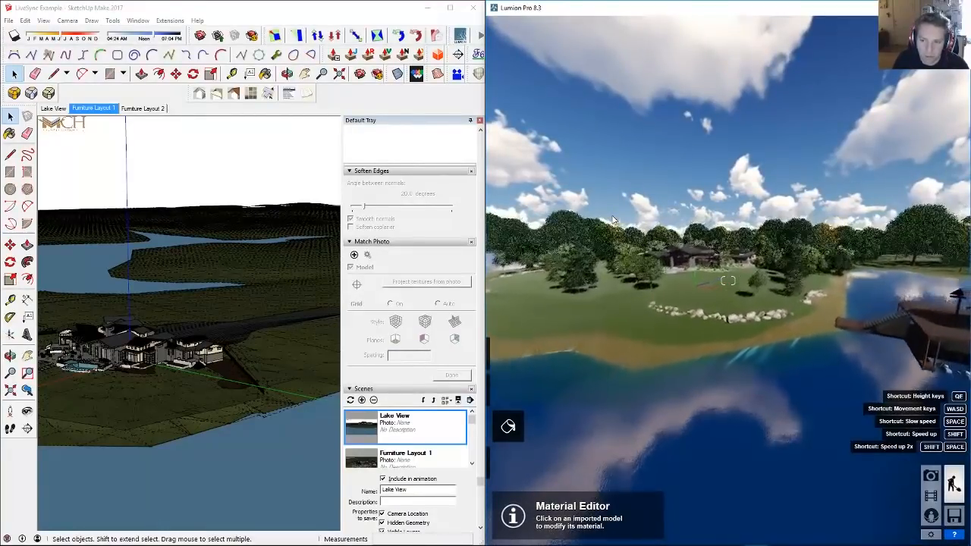
key("q")
key("w")
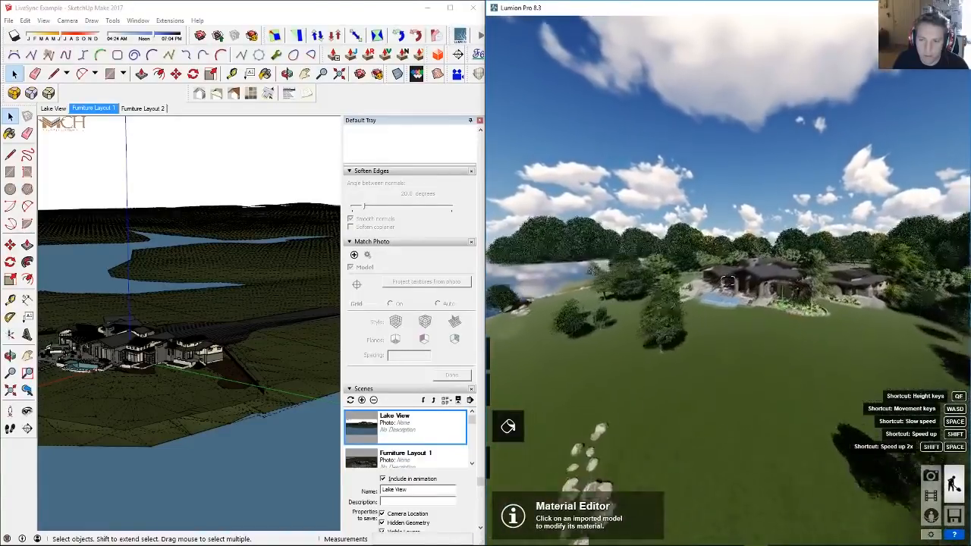
key("w")
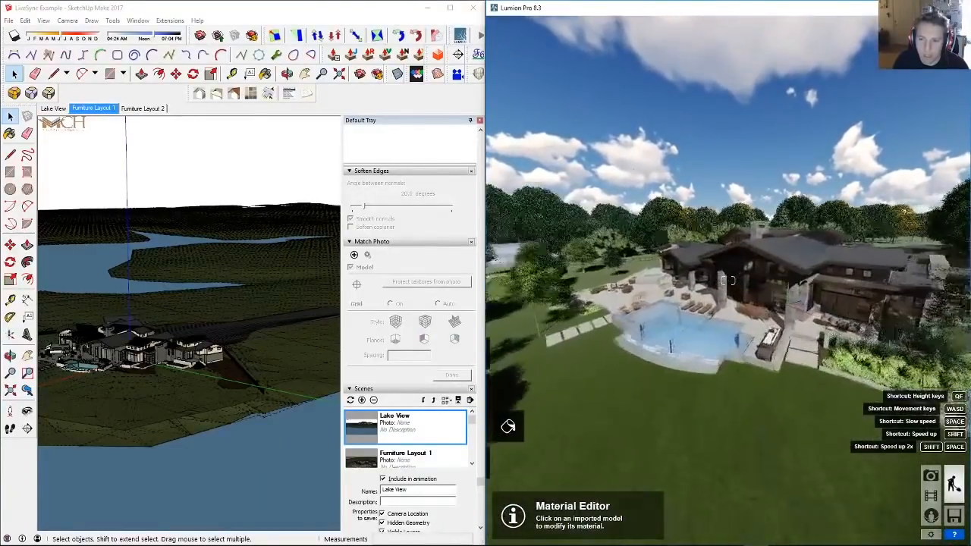
key("s")
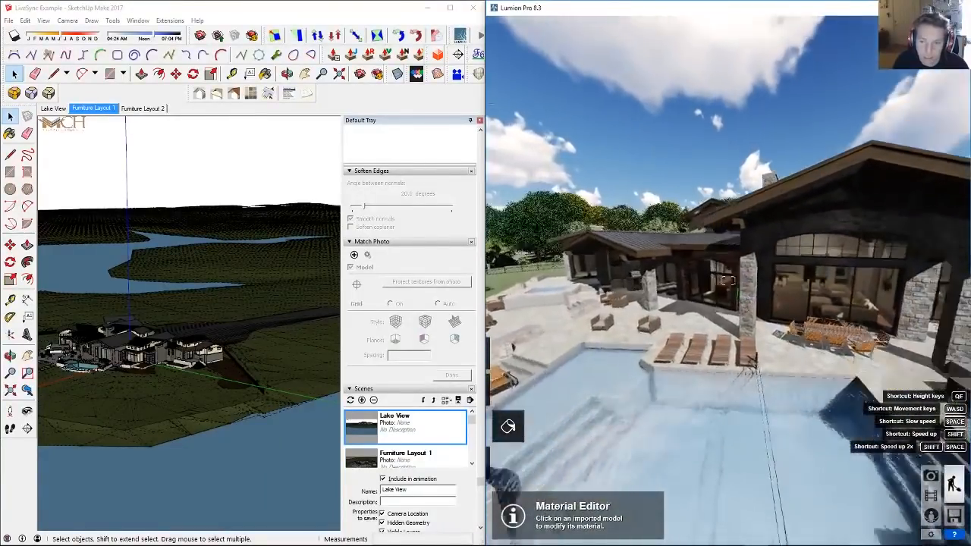
key("w")
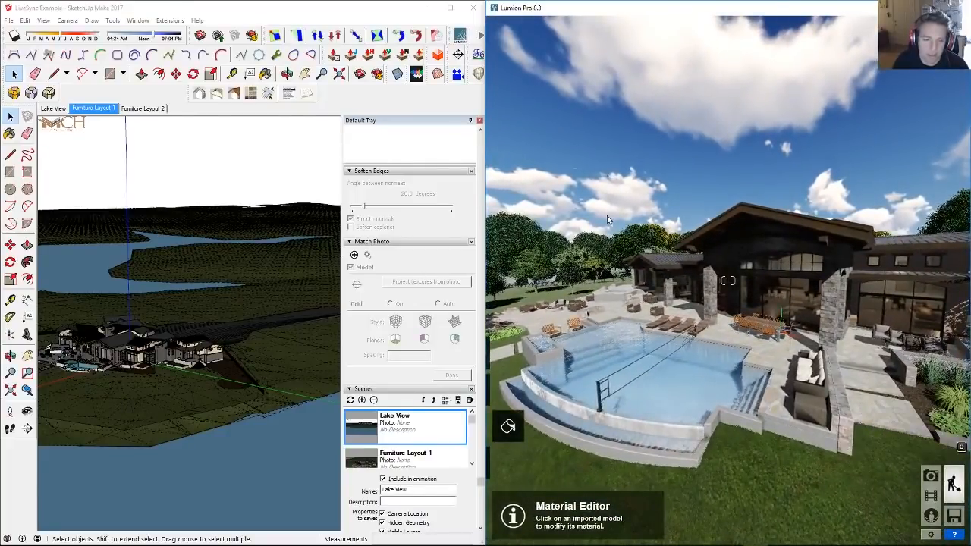
key("s")
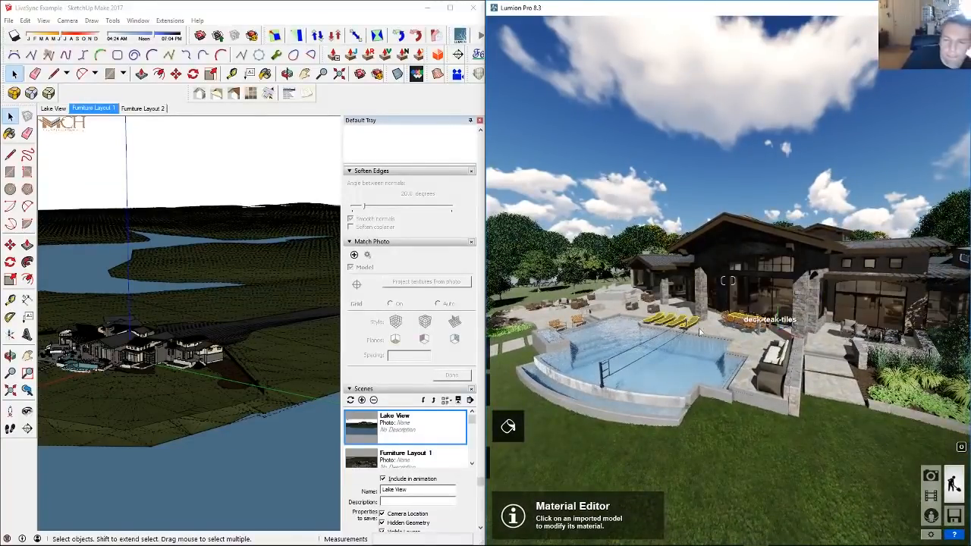
Step: Bring the pool side of the lake house into view in SketchUp and fly Lumion's camera around the pool to compare
mouse_move(133, 334)
middle_mouse_down()
mouse_move(125, 331)
mouse_move(174, 317)
mouse_move(217, 253)
mouse_move(141, 298)
mouse_move(281, 272)
middle_mouse_up()
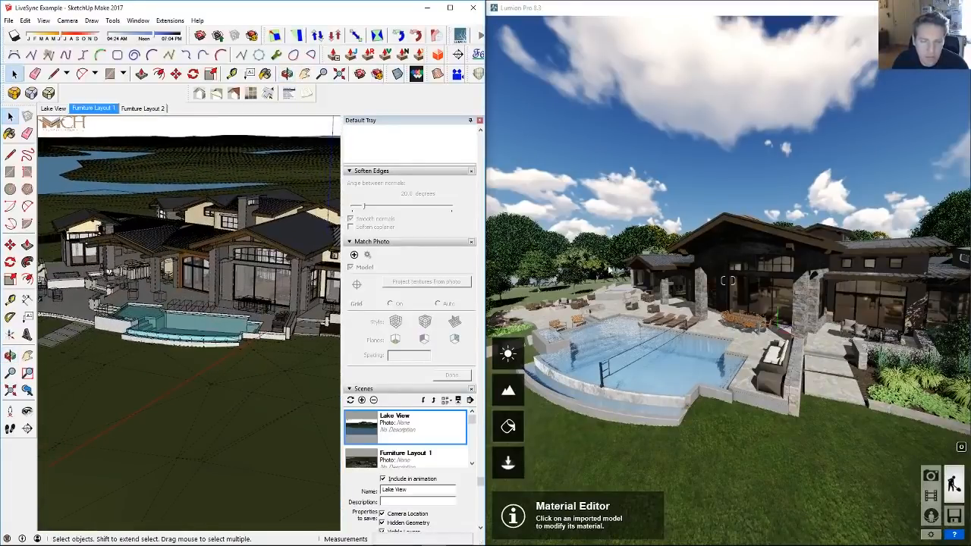
right_click_drag(610, 271, 692, 257)
key("a")
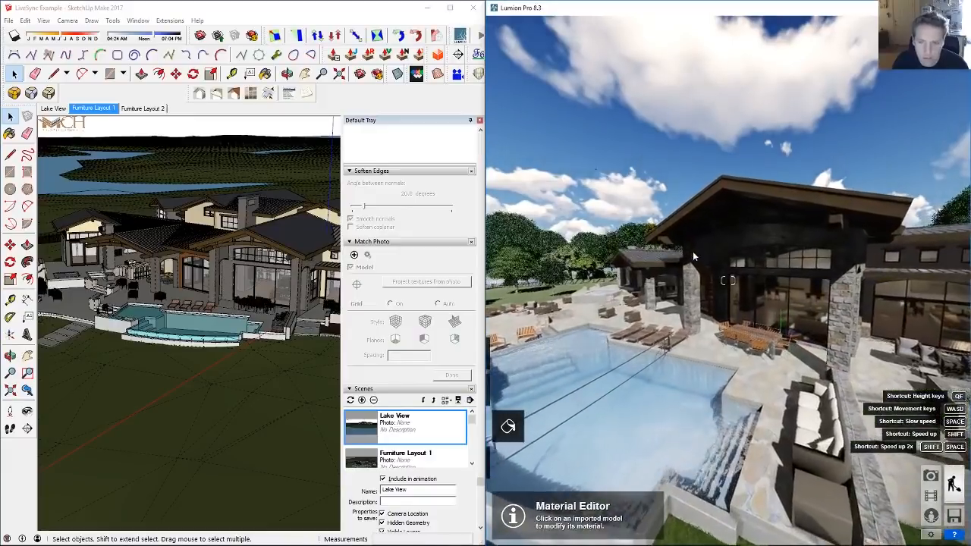
key("s")
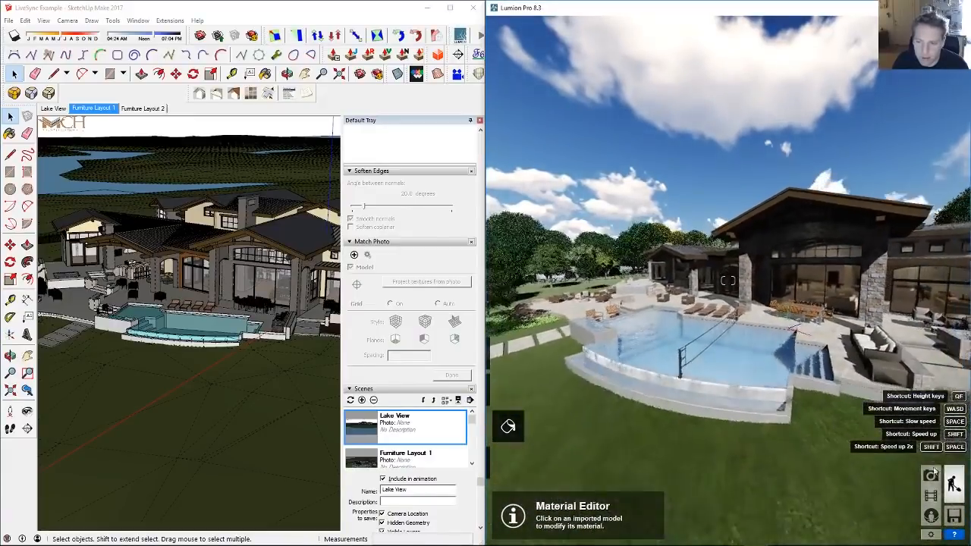
Step: Open Lumion's Photo mode, widen the Lumion window, and preview saved photos 9, 10, 11, 12 and 1
left_click(931, 476)
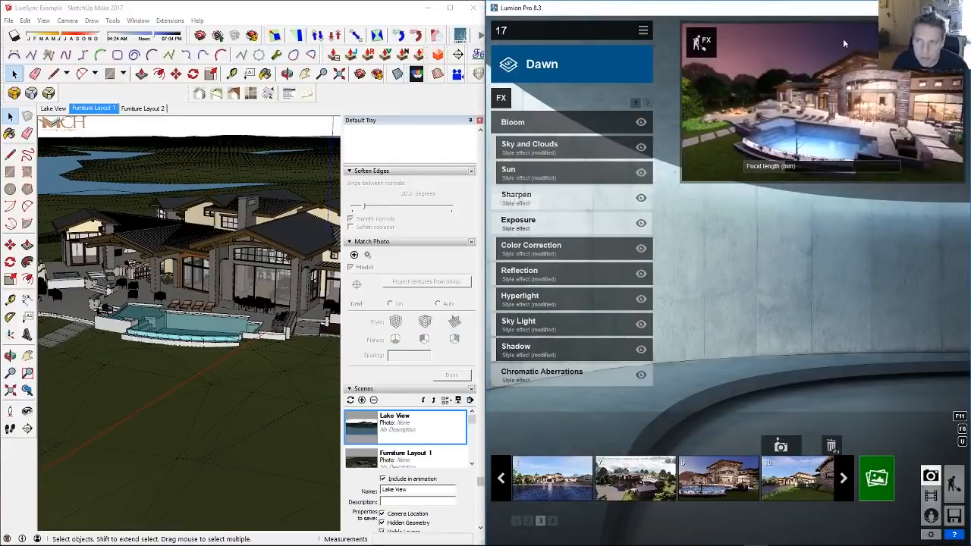
left_click_drag(482, 226, 328, 228)
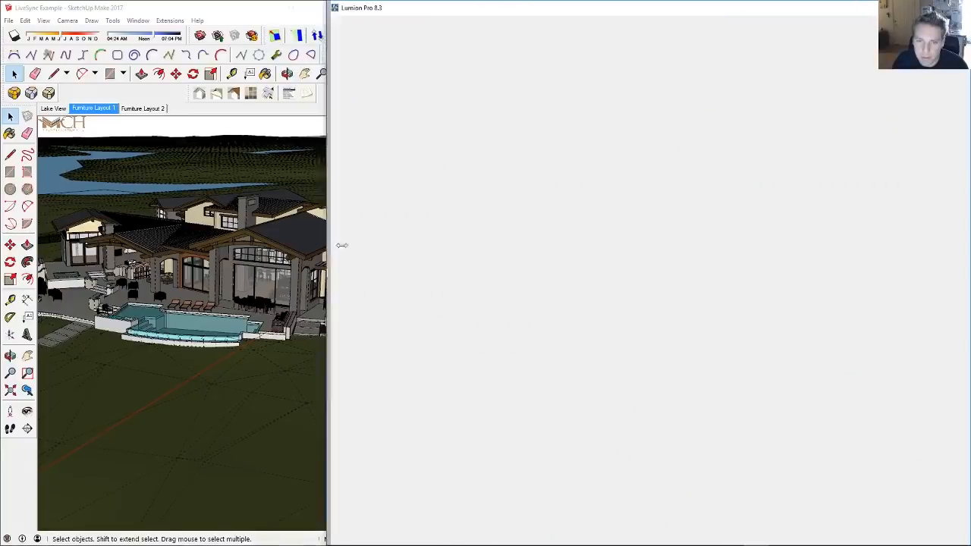
left_click(536, 490)
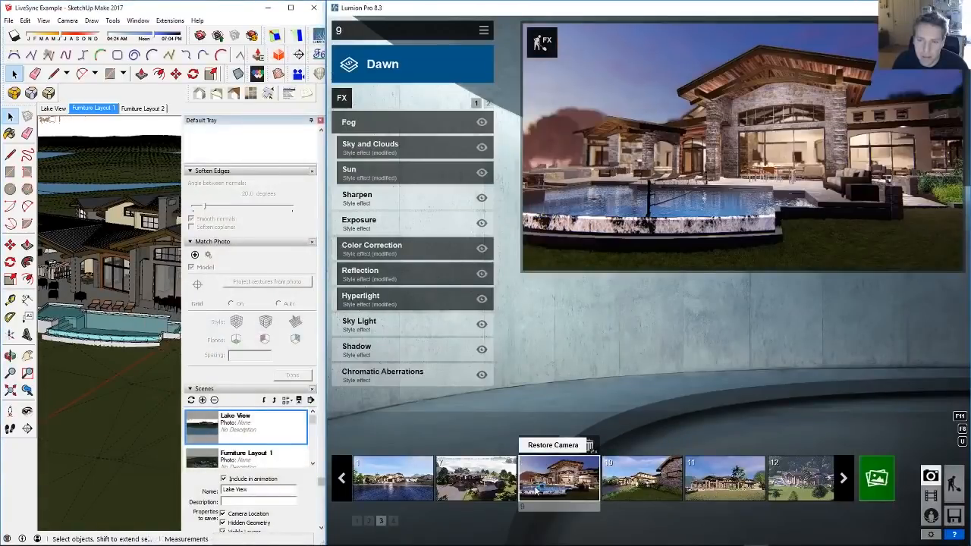
left_click(624, 487)
left_click(714, 482)
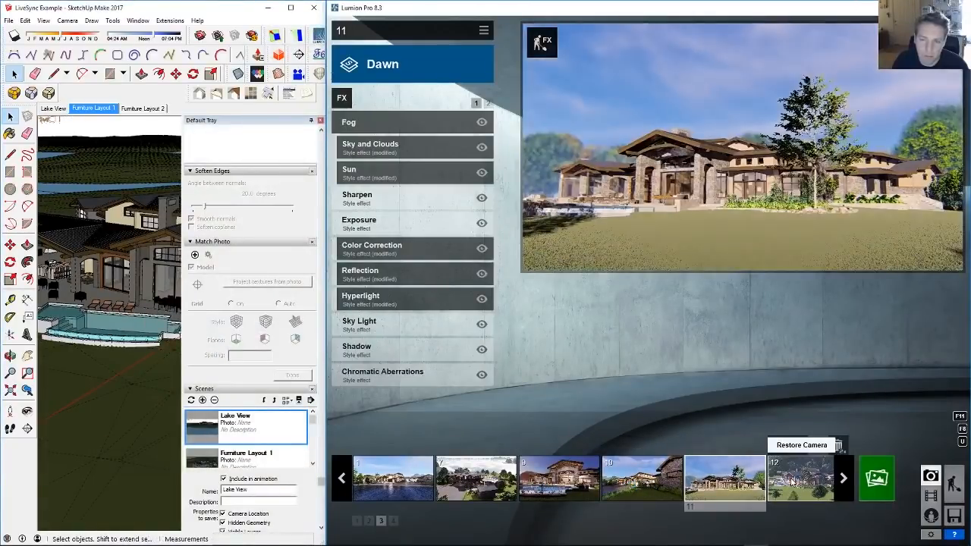
left_click(800, 483)
left_click(412, 494)
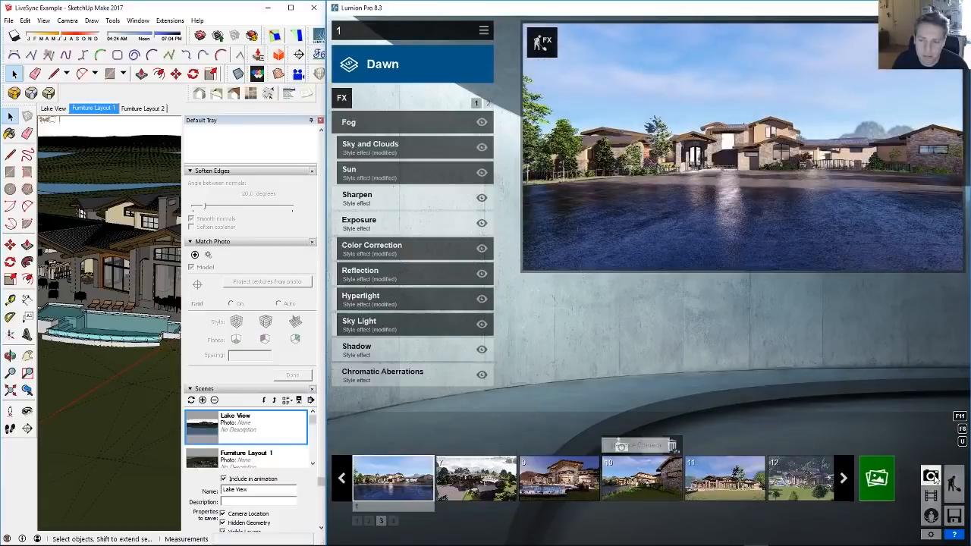
Step: Browse further along the Lumion photo set and preview saved photos 14 and 15
left_click(843, 479)
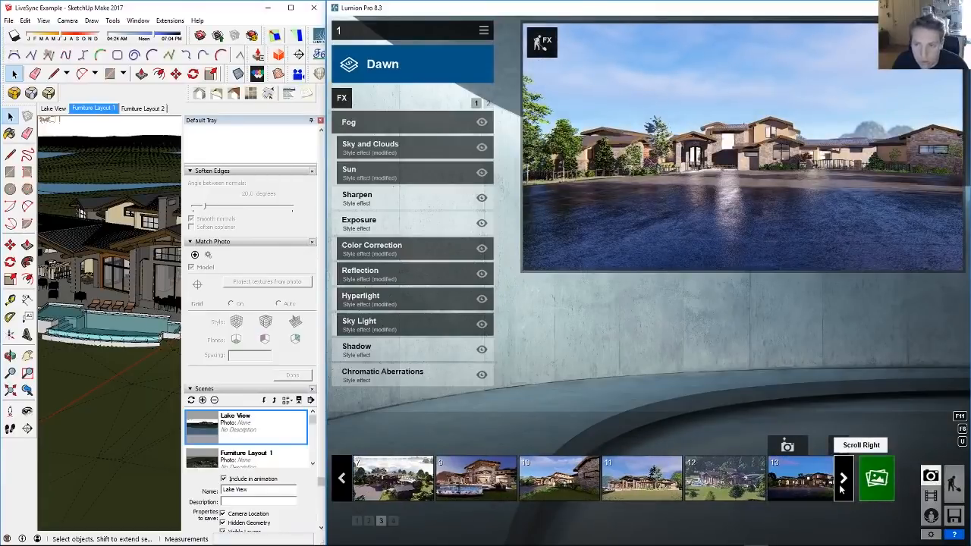
left_click(843, 480)
left_click(842, 479)
left_click(725, 483)
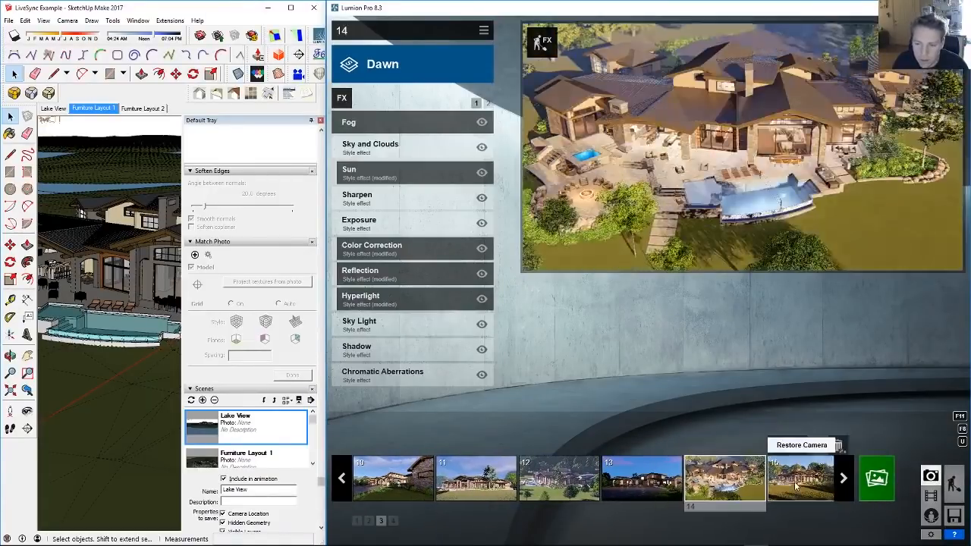
left_click(795, 485)
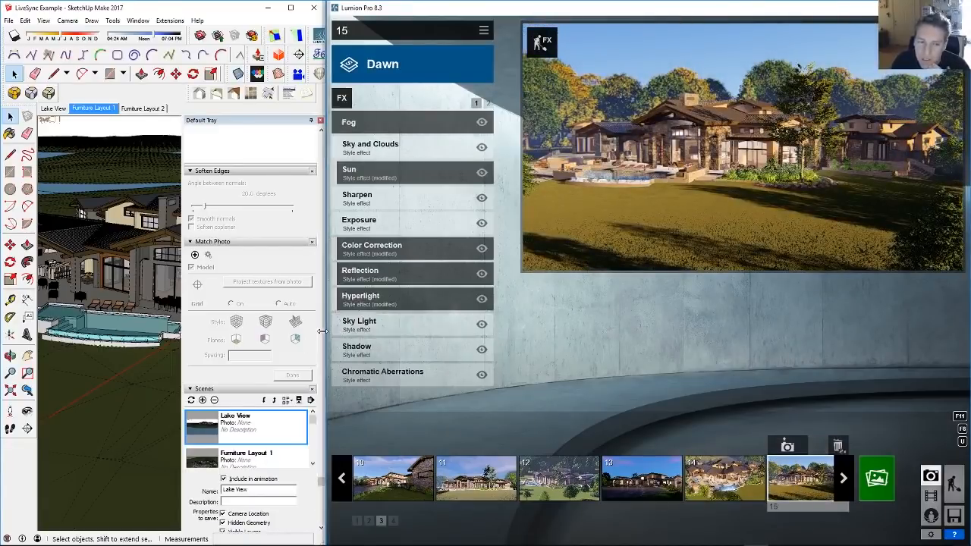
Step: Return to Lumion's Build mode, fly across the lawn to the house, and examine the pool and terrace from several sides
left_click(954, 482)
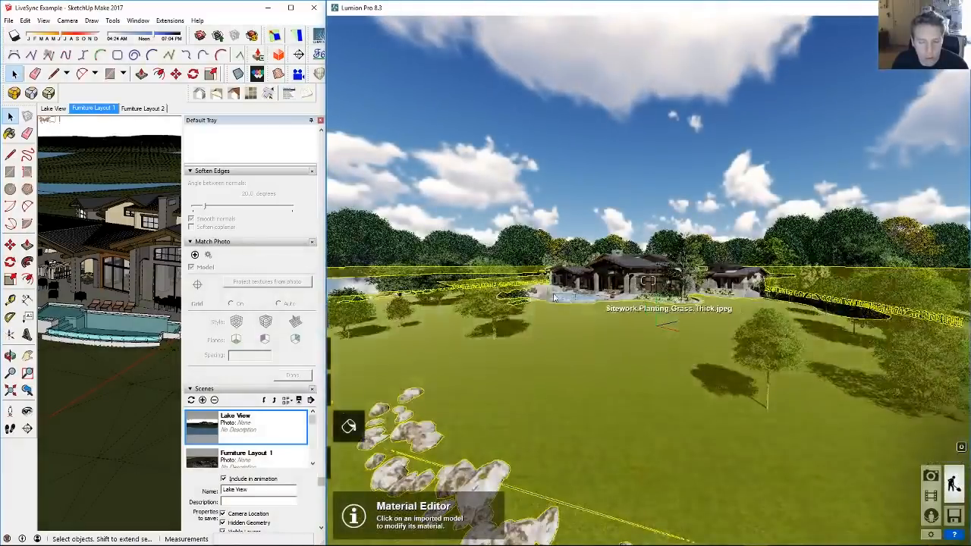
key("w")
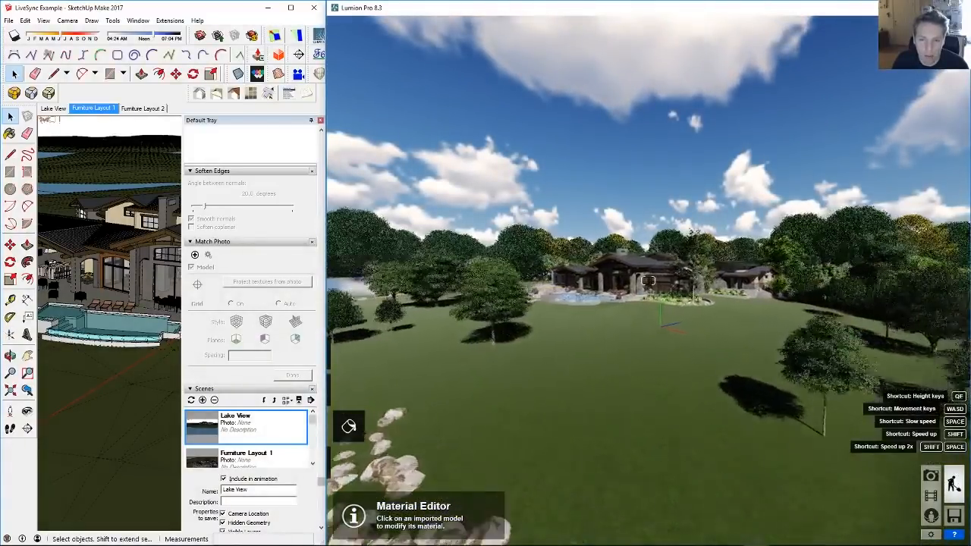
key("w")
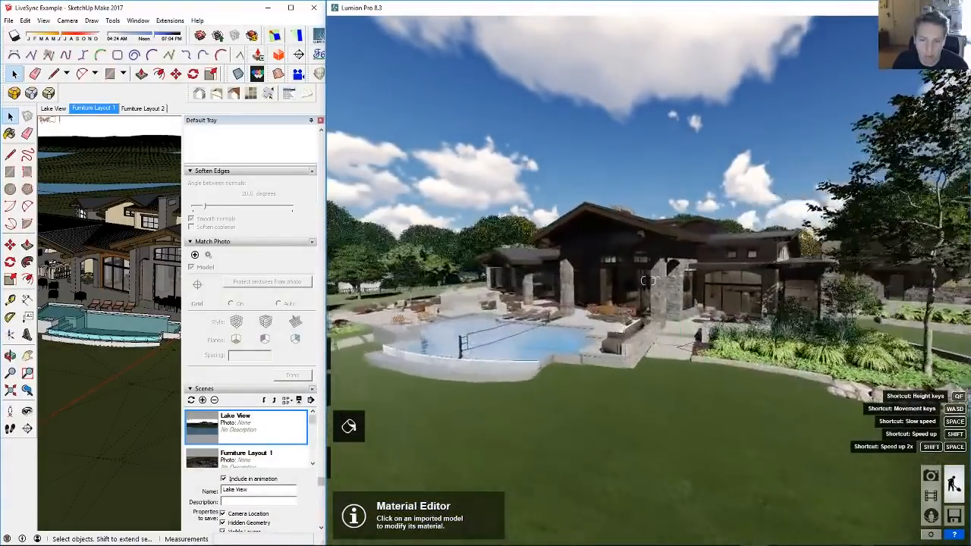
key("w")
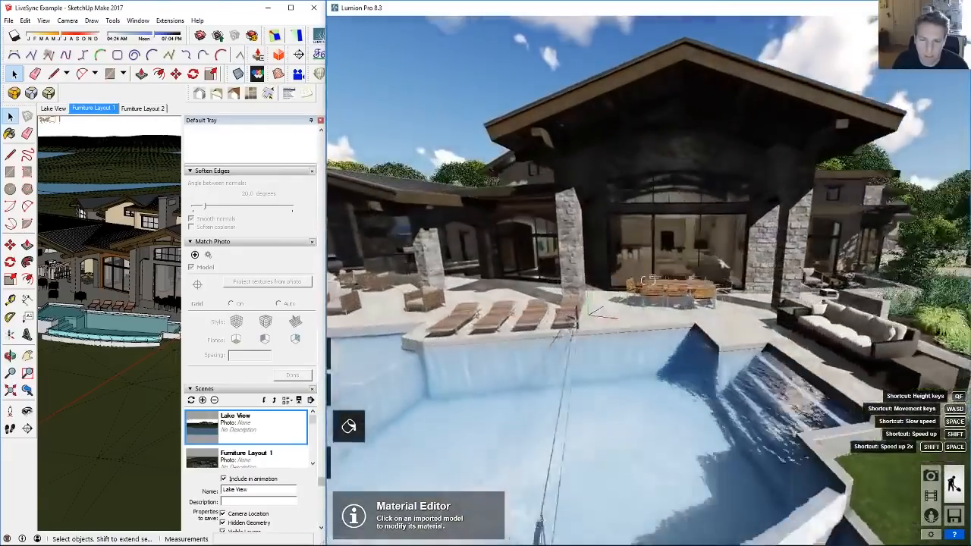
key("a")
key("s")
key("w")
key("w")
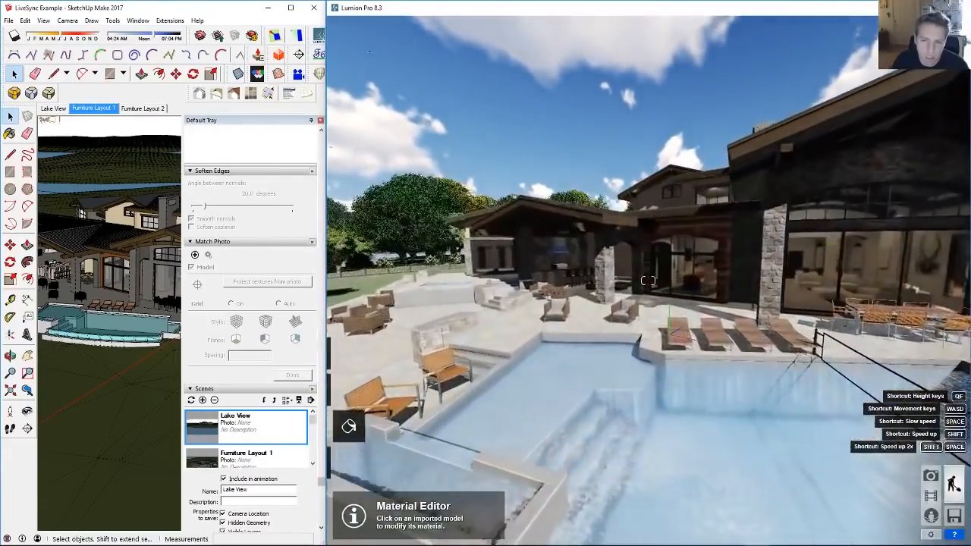
key("s")
key("d")
key("w")
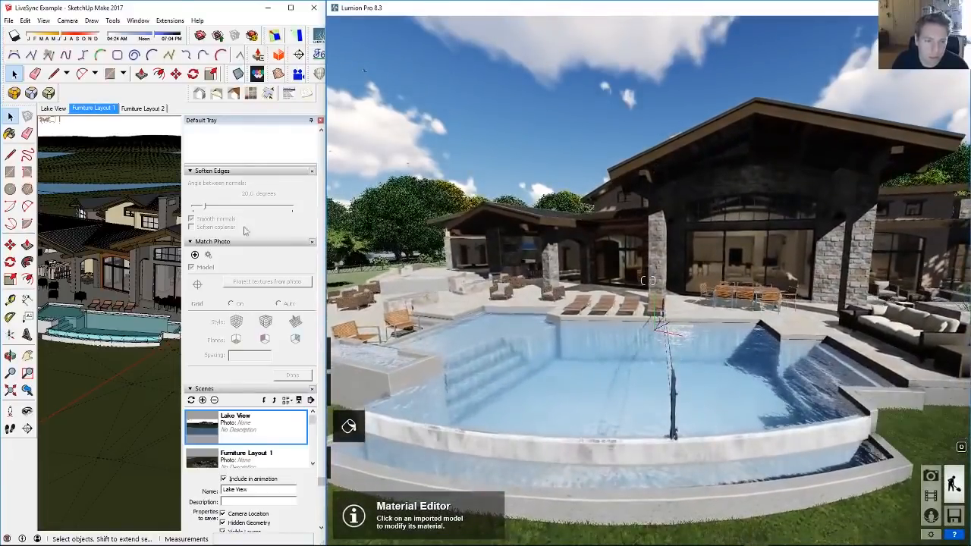
Step: Widen the SketchUp window and navigate around the house down to the stepping stones beside the pool, comparing the synced Lumion view
left_click_drag(327, 273, 544, 273)
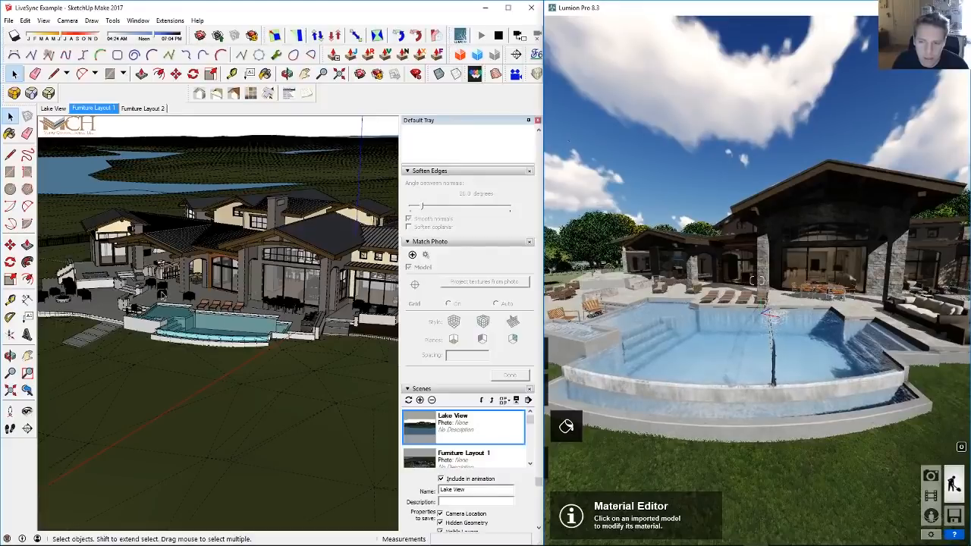
left_click(162, 296)
scroll(247, 285, "up", 2)
middle_click_drag(247, 285, 246, 218)
scroll(247, 217, "up", 2)
left_click(664, 323)
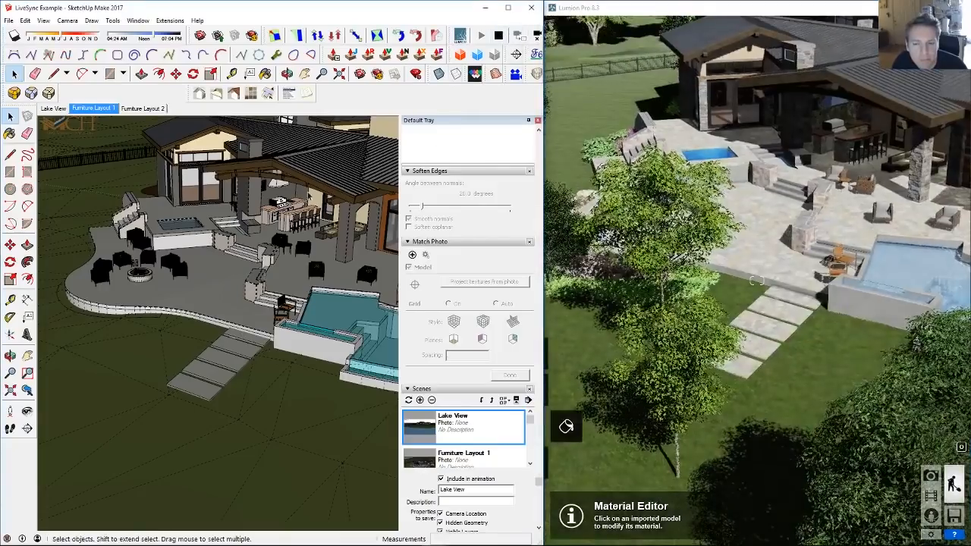
mouse_move(365, 254)
middle_mouse_down()
mouse_move(225, 334)
mouse_move(87, 391)
mouse_move(152, 394)
middle_mouse_up()
scroll(224, 334, "down", 5)
key("space")
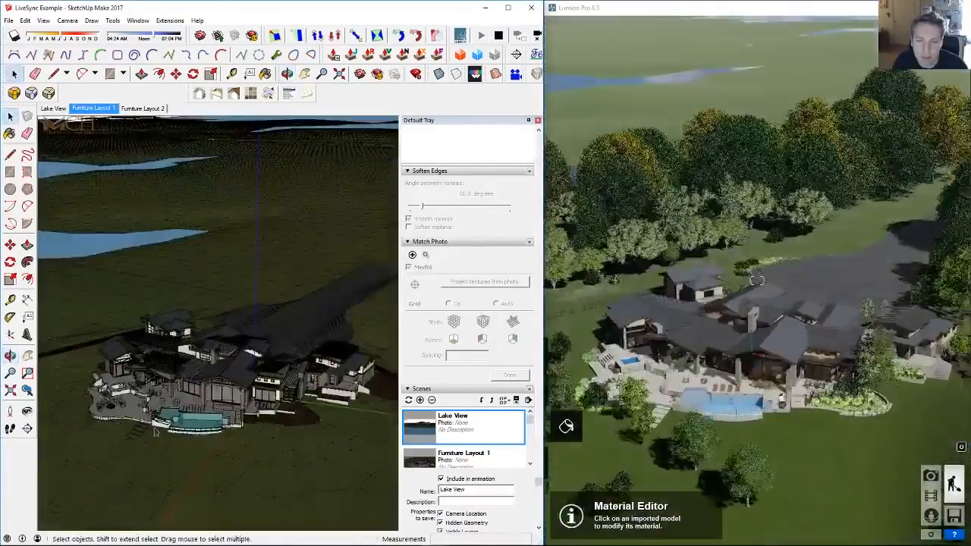
scroll(184, 402, "up", 5)
scroll(184, 402, "up", 10)
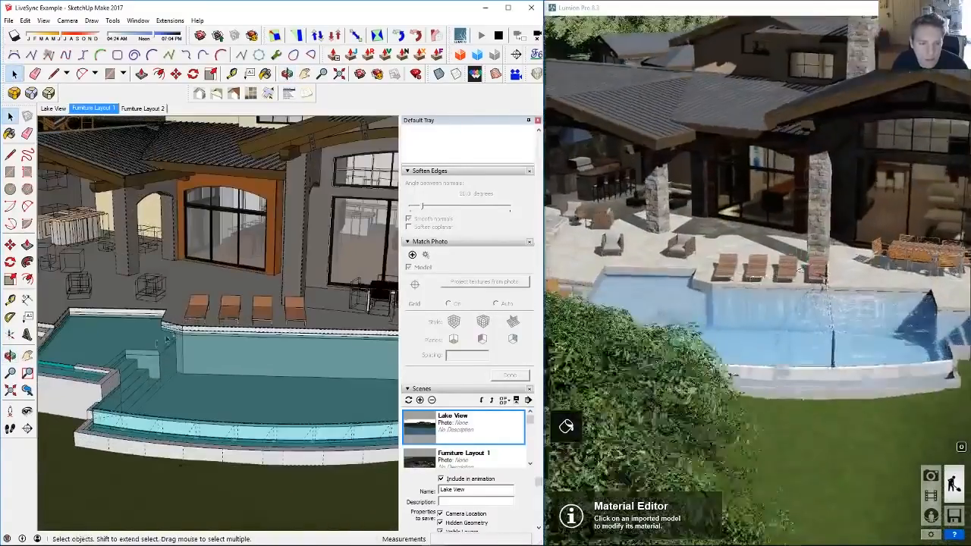
mouse_move(273, 288)
middle_mouse_down()
mouse_move(288, 273)
mouse_move(190, 340)
middle_mouse_up()
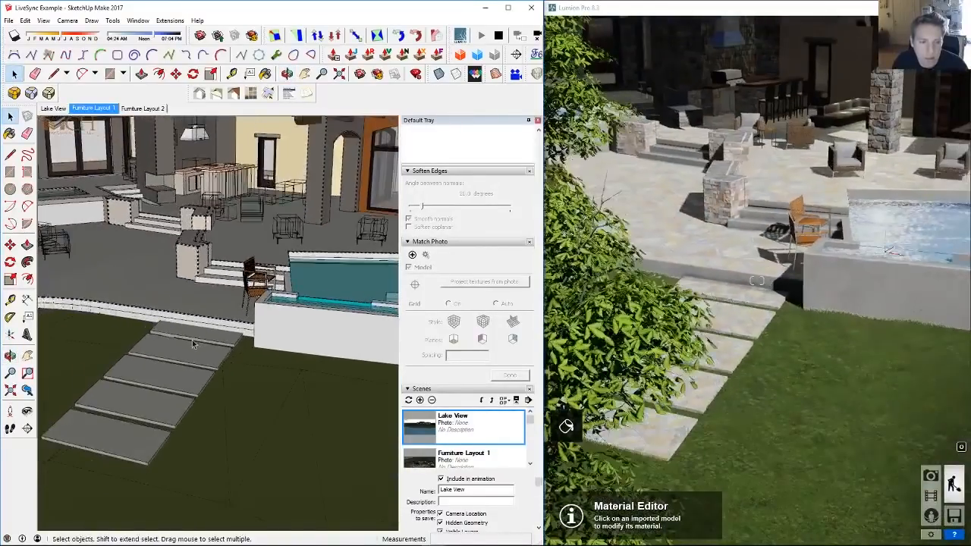
Step: Open the nested stepping-stone groups in SketchUp to edit the second slab from the terrace
left_click(189, 354)
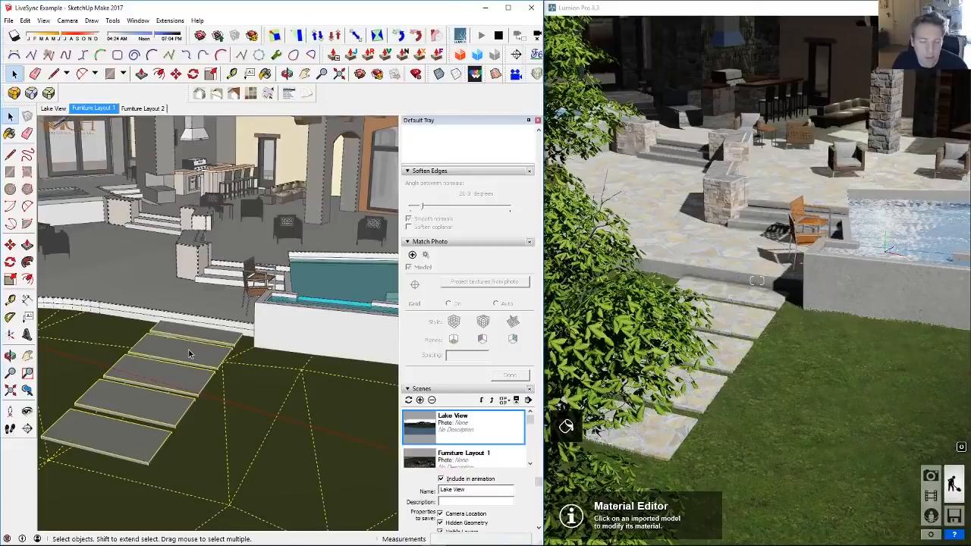
double_click(186, 352)
left_click(190, 357)
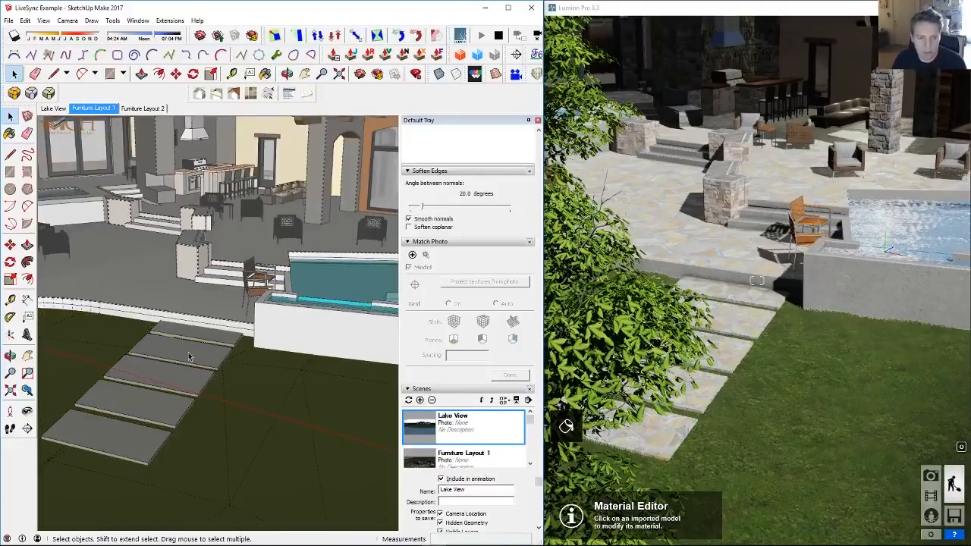
left_click(139, 341)
left_click(128, 355)
double_click(129, 355)
left_click(131, 353)
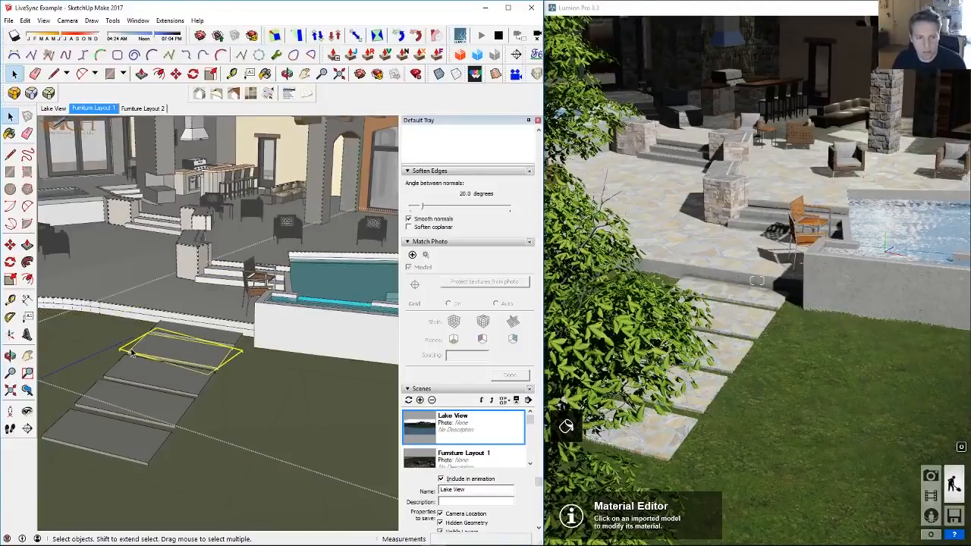
double_click(133, 352)
Step: Try pulling the slab's top face up about 5' 11" with Push/Pull, view it beside Lumion, and undo the extrusion
key("p")
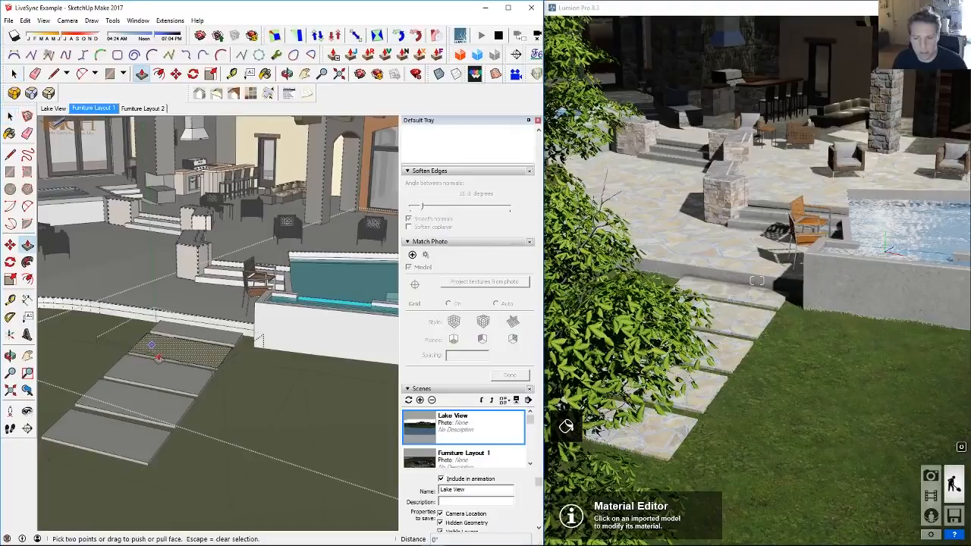
mouse_move(160, 350)
left_mouse_down()
mouse_move(171, 311)
mouse_move(170, 341)
mouse_move(155, 267)
left_mouse_up()
middle_click_drag(155, 267, 144, 304)
scroll(135, 341, "down", 5)
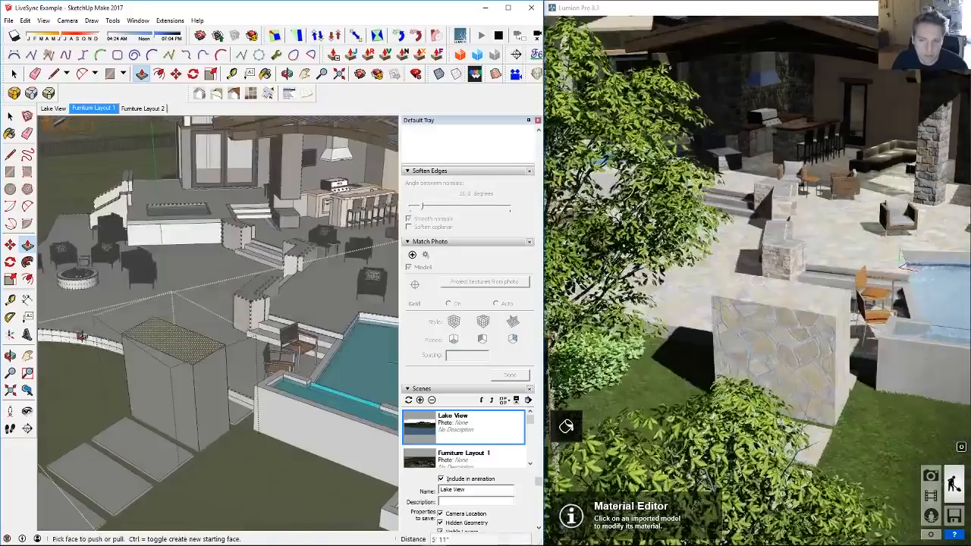
key("ctrl+z")
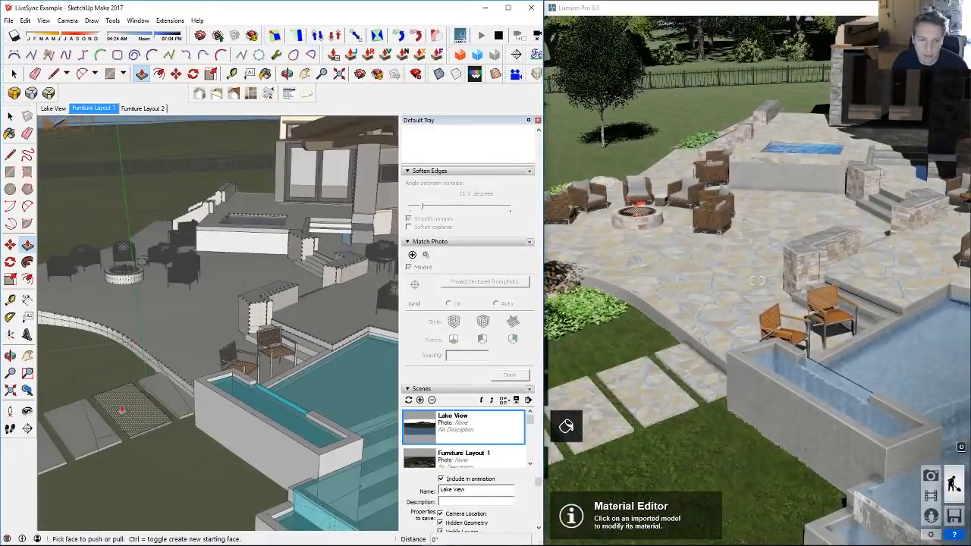
Step: Try pulling the same slab up into a low block and pushing it back down while comparing the changes in Lumion
left_click_drag(127, 398, 119, 278)
middle_click_drag(106, 363, 182, 342)
scroll(189, 339, "up", 2)
left_click_drag(188, 338, 172, 248)
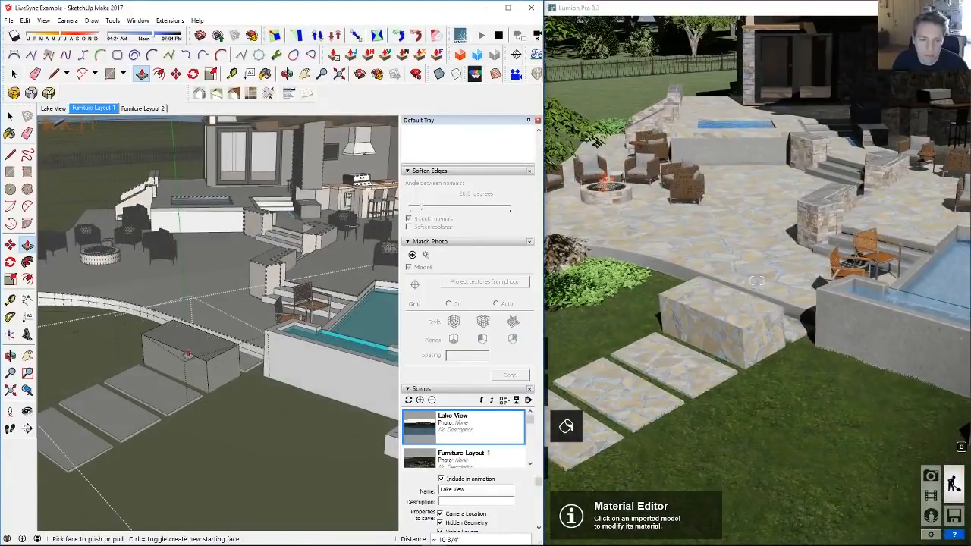
left_click_drag(189, 353, 200, 315)
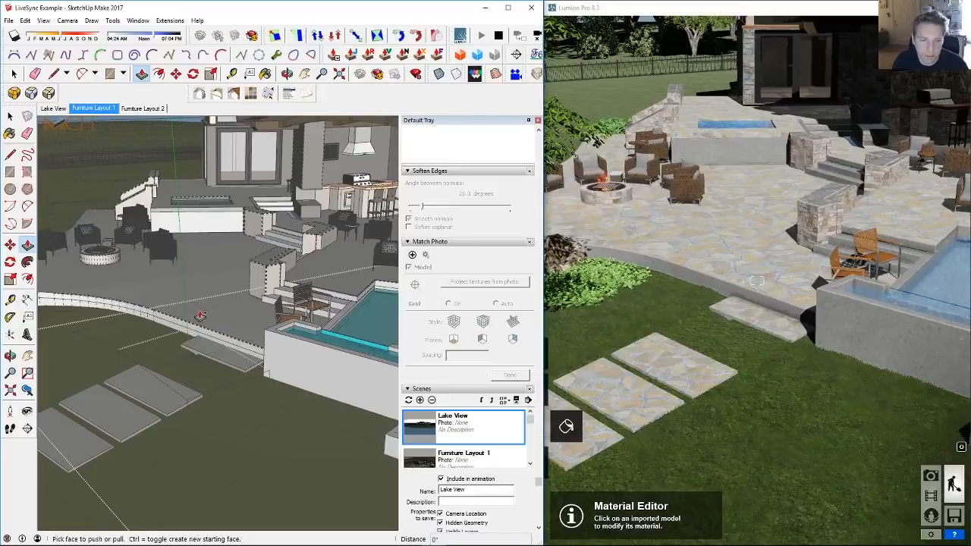
Step: Pull the block's top face up about 4' 11", check it against Lumion, and undo that extrusion
left_click_drag(199, 350, 185, 310)
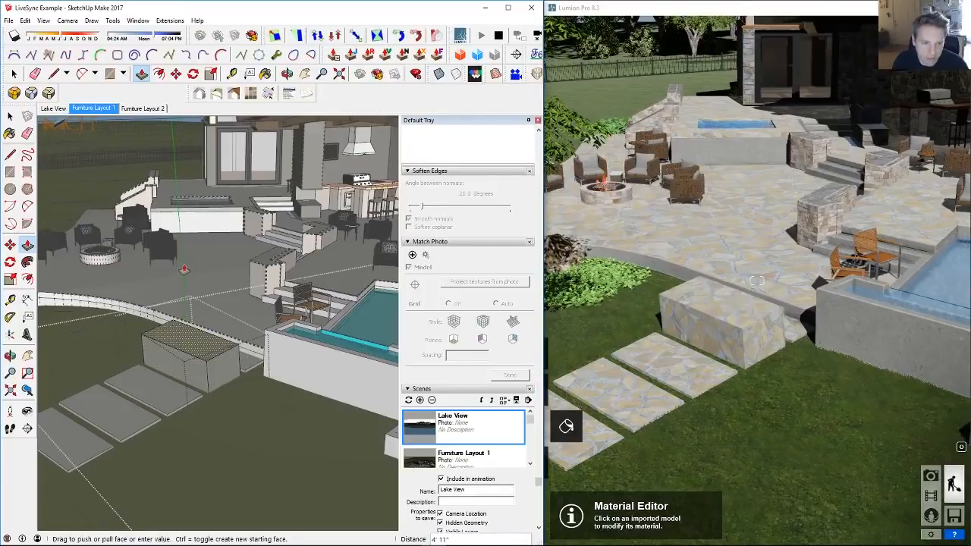
left_click_drag(184, 269, 187, 268)
middle_click_drag(200, 285, 201, 295)
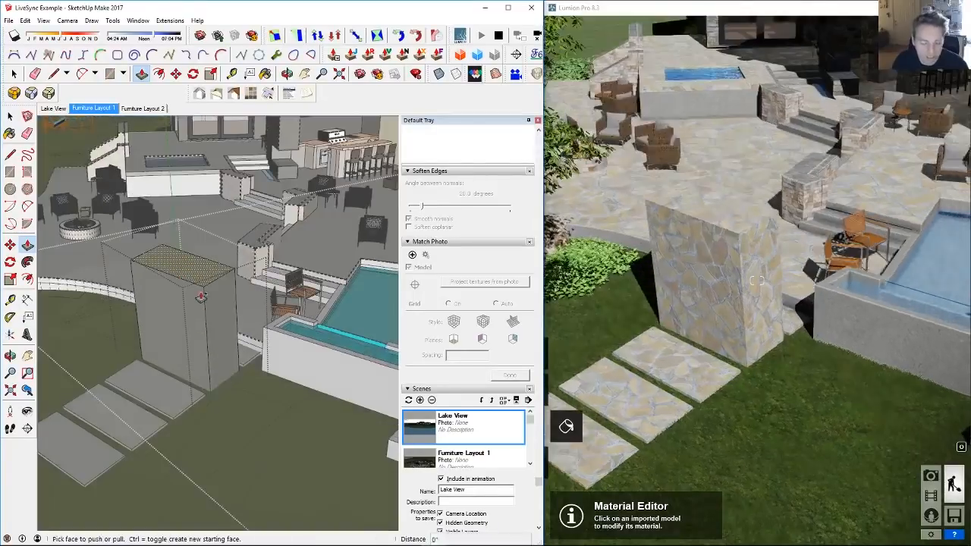
key("ctrl+z")
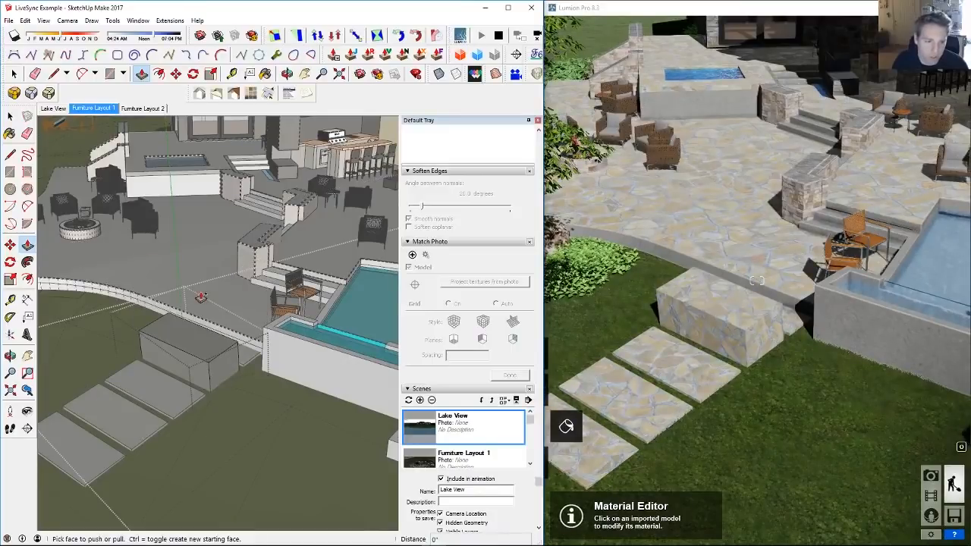
Step: Undo the remaining extrusion of the stepping stone and view the pool from a lower angle
mouse_move(201, 324)
middle_mouse_down()
mouse_move(217, 347)
mouse_move(167, 323)
mouse_move(163, 304)
mouse_move(216, 138)
middle_mouse_up()
key("ctrl+z")
key("p")
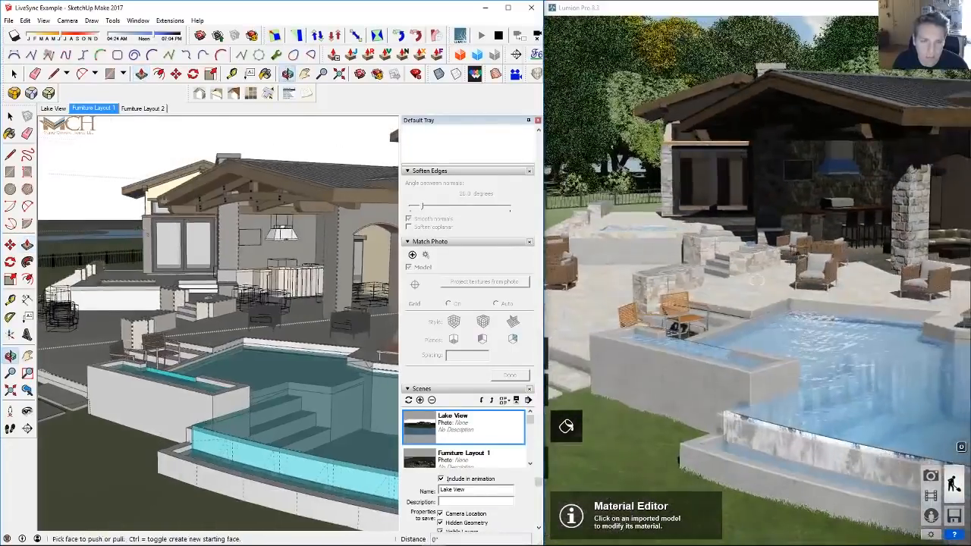
Step: Leave Push/Pull and view the pool and house from wider and closer angles, comparing the synced camera in Lumion
key("space")
key("z")
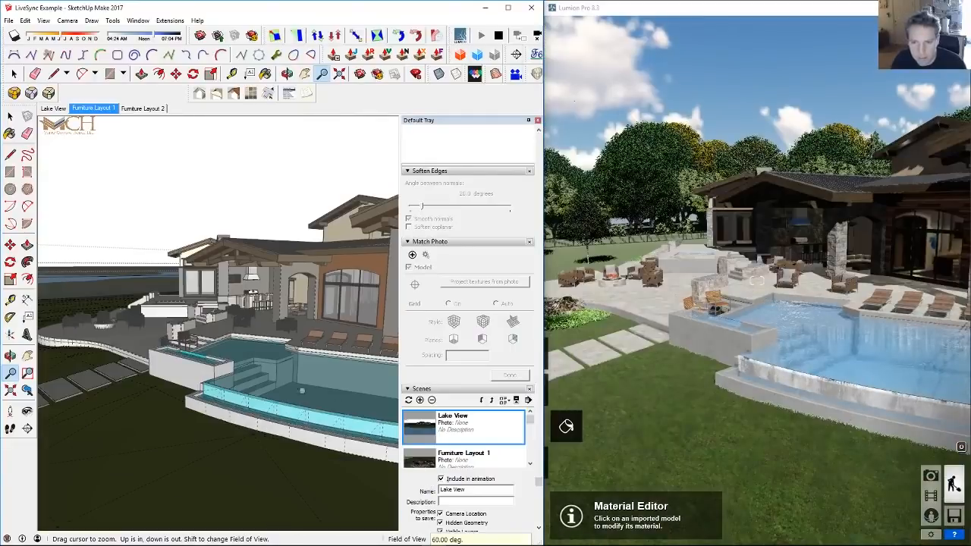
middle_click_drag(281, 353, 321, 367)
key("space")
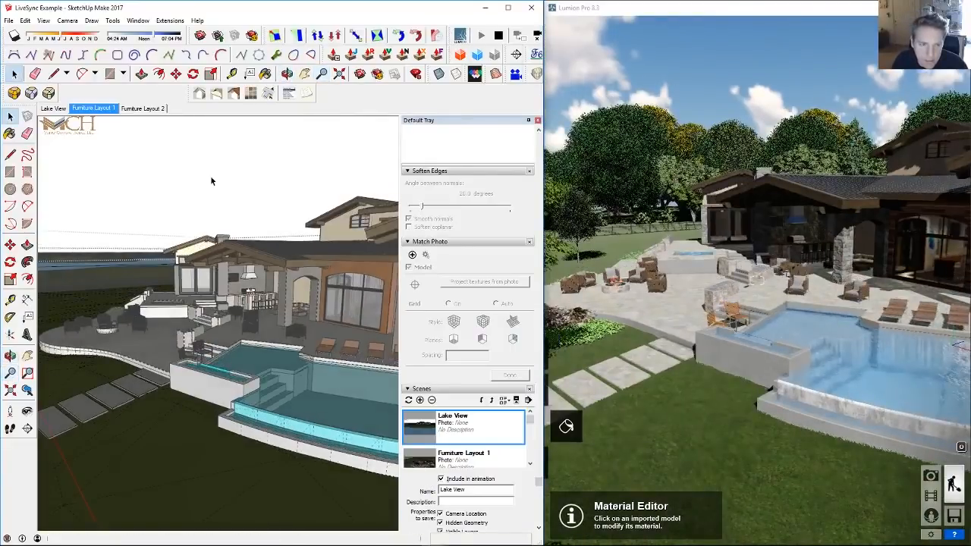
mouse_move(245, 267)
middle_mouse_down()
mouse_move(250, 213)
mouse_move(298, 316)
mouse_move(259, 142)
middle_mouse_up()
scroll(249, 214, "down", 6)
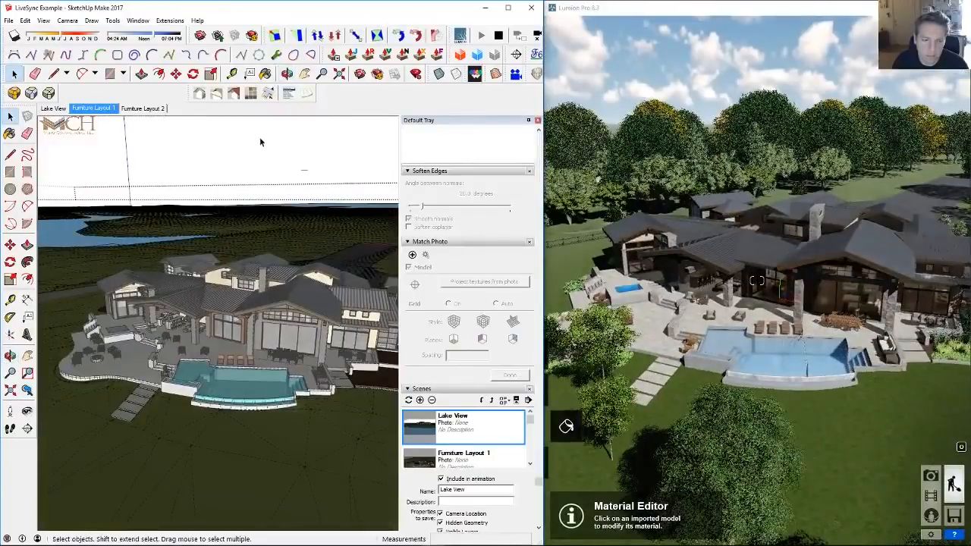
scroll(240, 385, "up", 8)
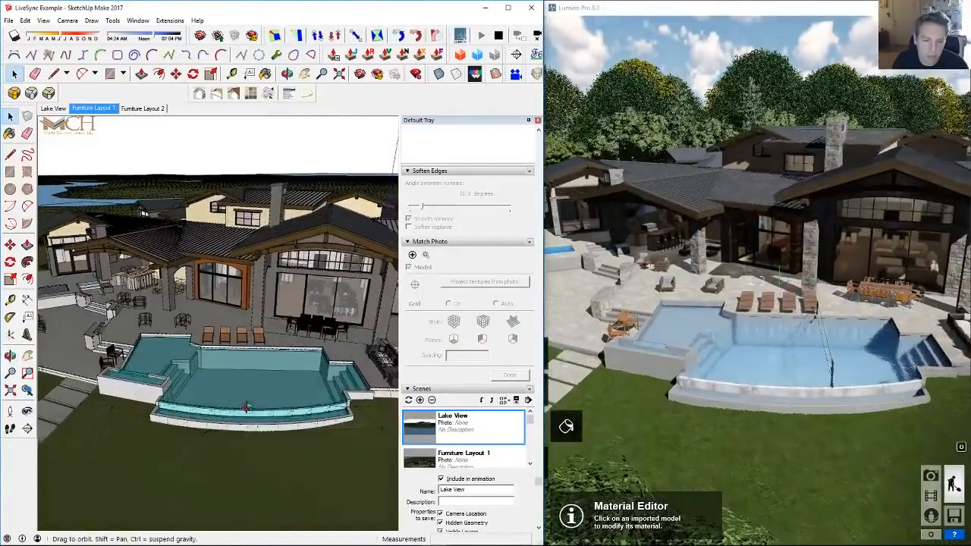
middle_click_drag(246, 408, 248, 417)
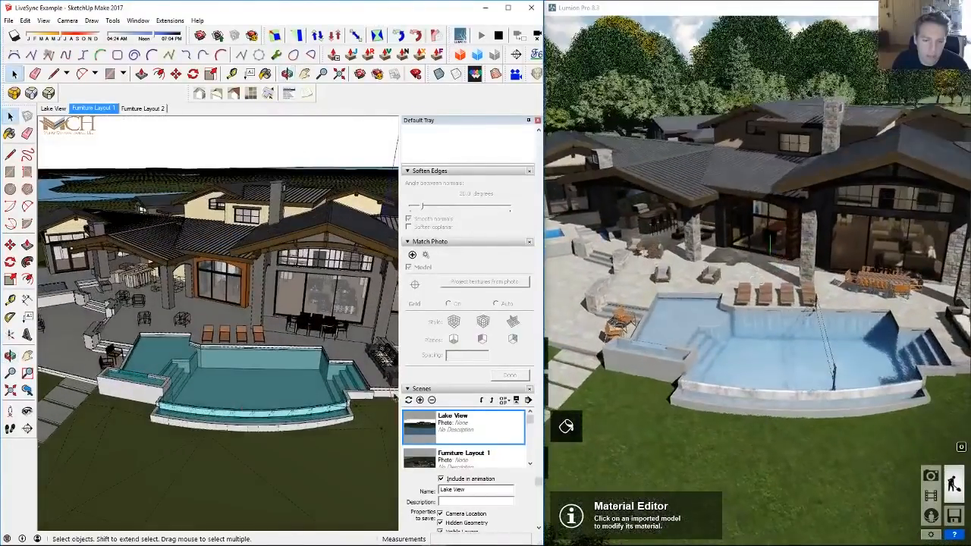
Step: Bring the layer list into view, compare the Furniture Layout 2 scene with Lumion, and return to Furniture Layout 1
left_click(423, 388)
scroll(448, 266, "up", 3)
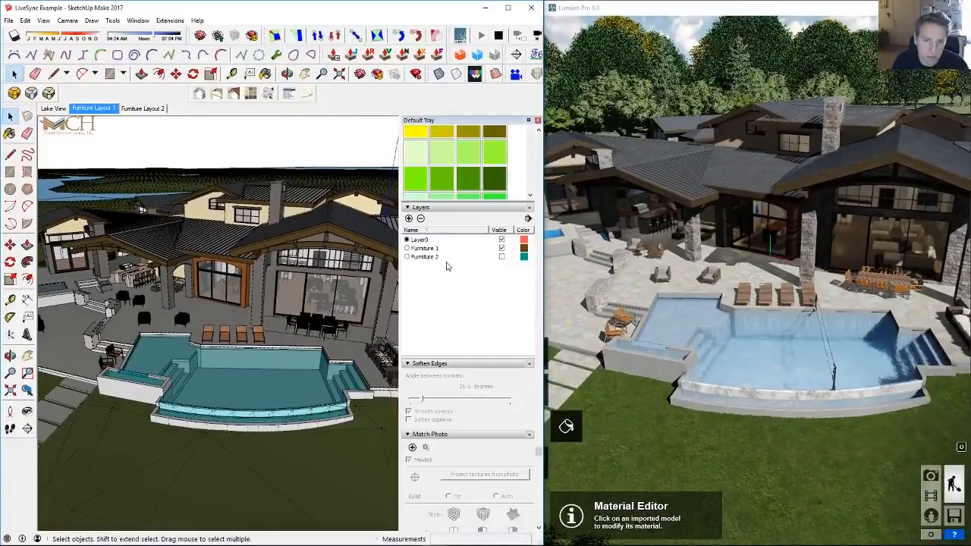
mouse_move(184, 351)
middle_mouse_down()
mouse_move(226, 412)
mouse_move(237, 398)
middle_mouse_up()
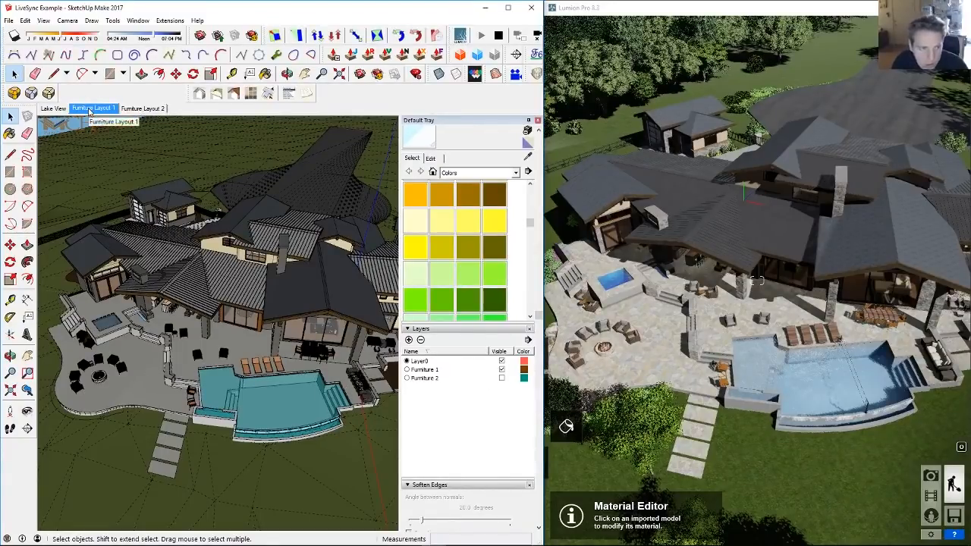
left_click(139, 111)
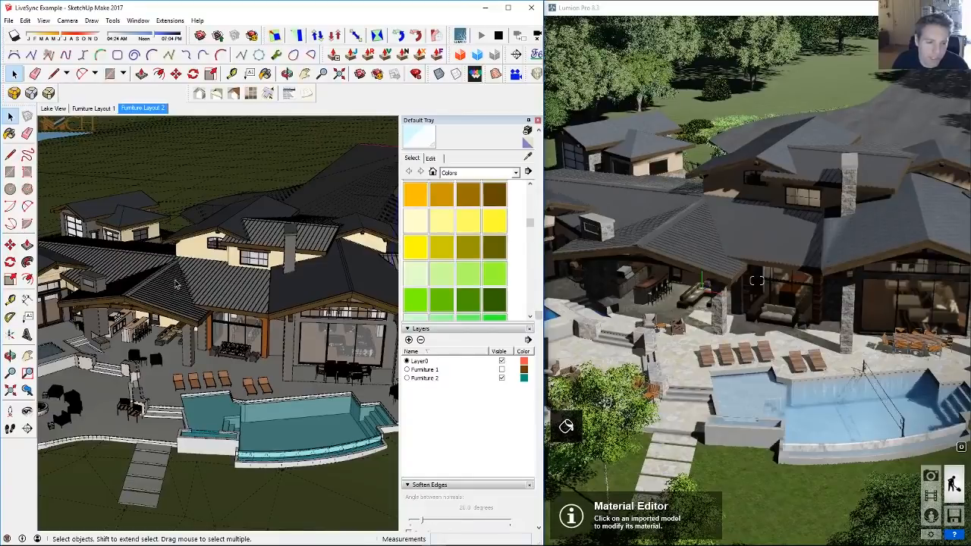
middle_click_drag(178, 288, 319, 361)
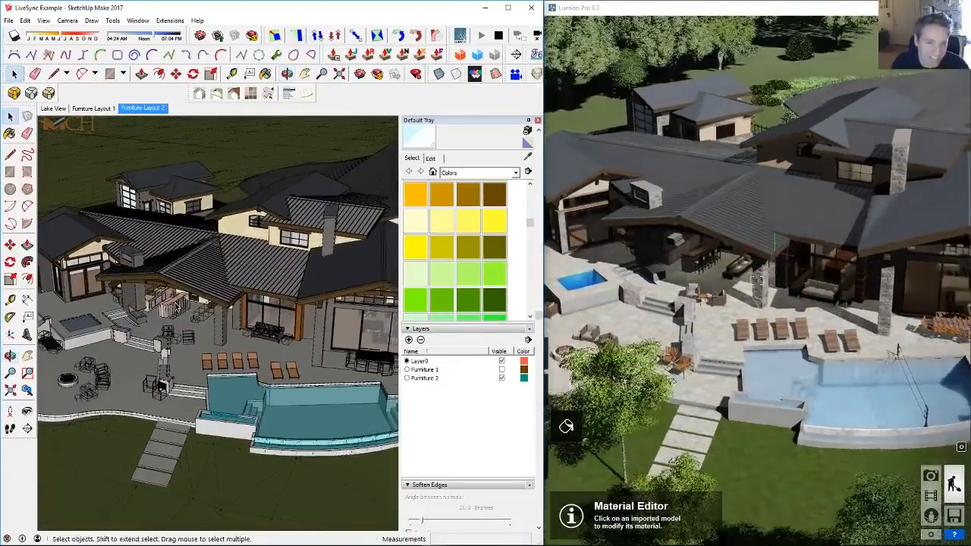
left_click(97, 108)
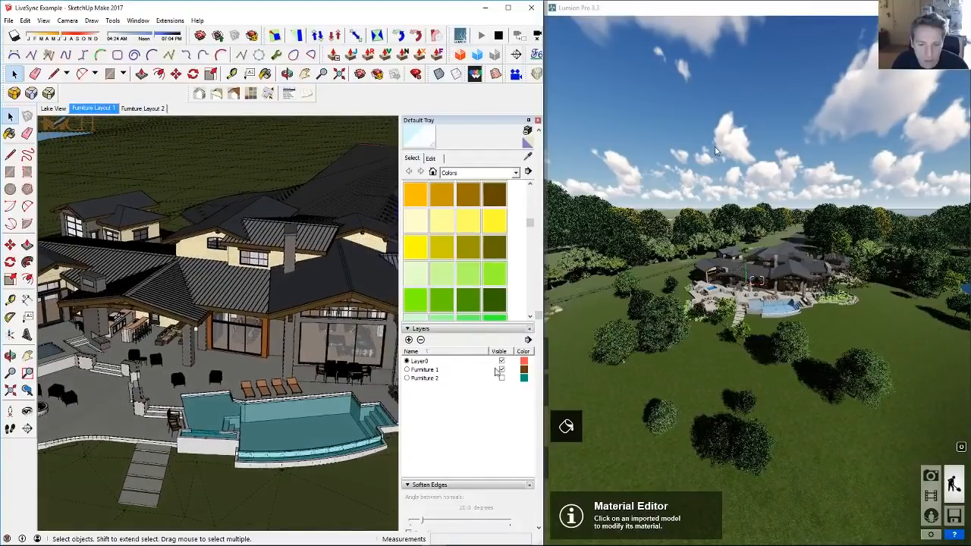
Step: Hide the Furniture 1 layer so the patio is free of that layout's furniture
left_click(501, 370)
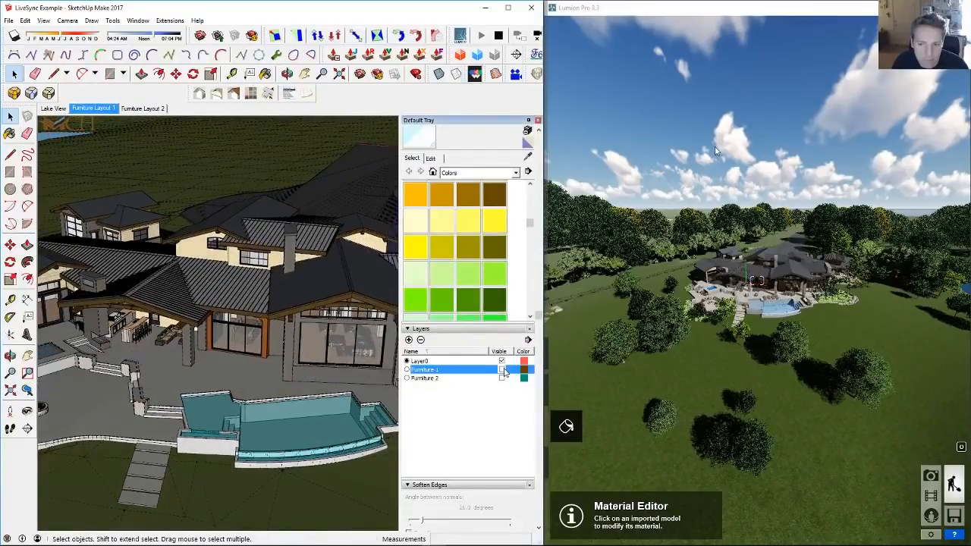
scroll(218, 339, "up", 4)
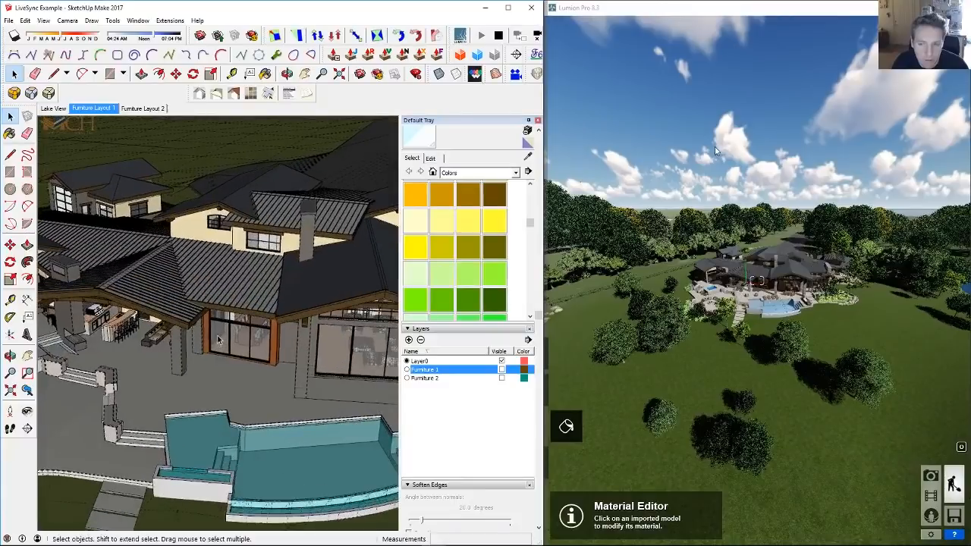
left_click(715, 150)
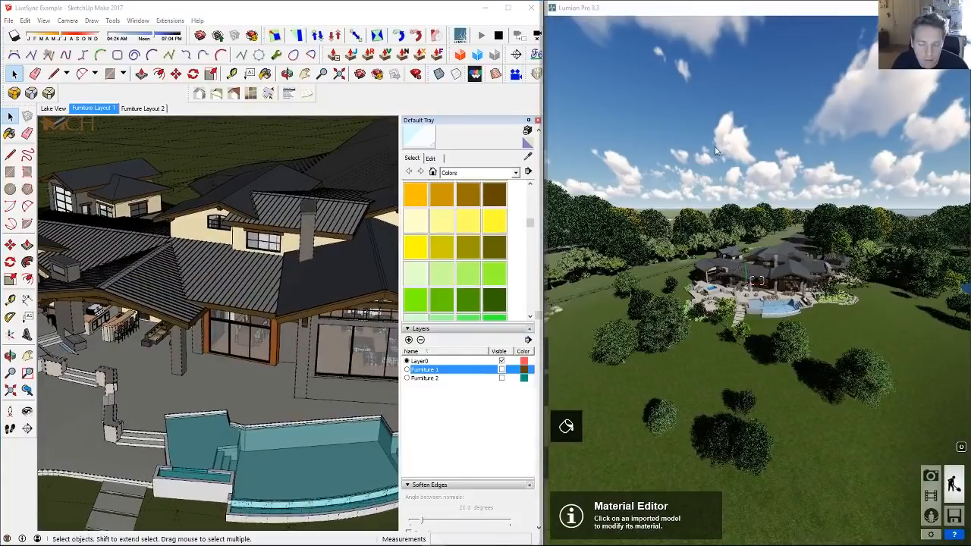
Step: Examine the patio paving, stone columns and wood window surround up close and from above
middle_click_drag(193, 334, 179, 332)
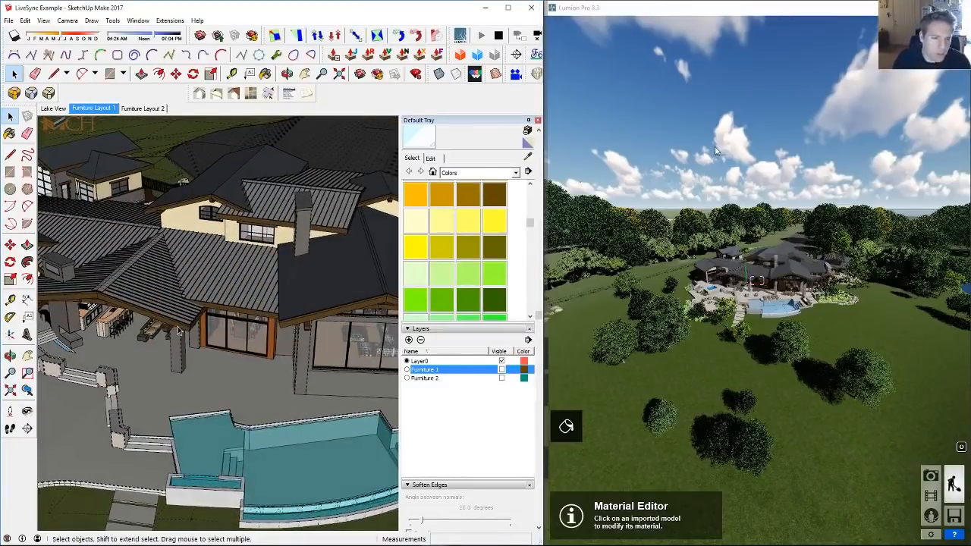
mouse_move(183, 334)
middle_mouse_down()
mouse_move(179, 364)
mouse_move(184, 329)
mouse_move(222, 305)
middle_mouse_up()
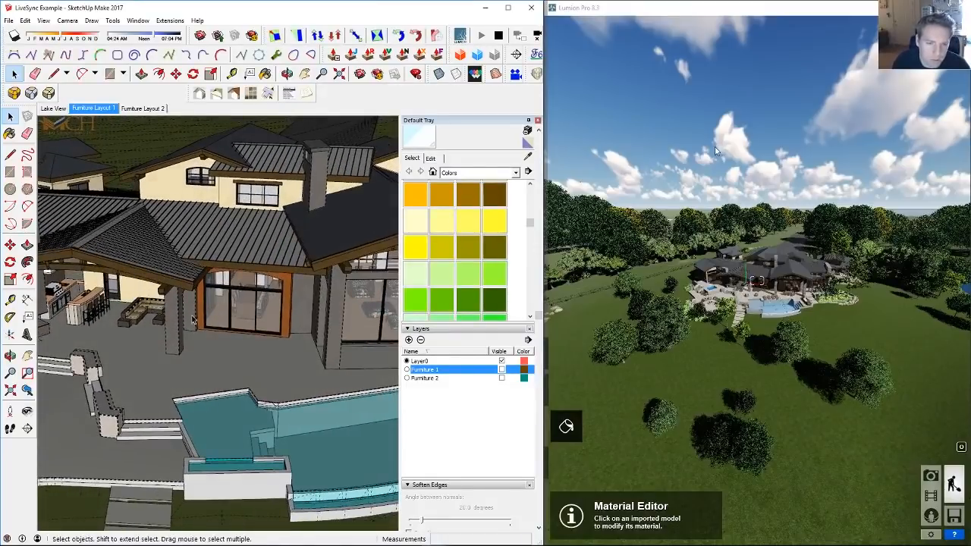
scroll(236, 345, "up", 5)
mouse_move(242, 343)
middle_mouse_down()
mouse_move(217, 342)
mouse_move(214, 311)
middle_mouse_up()
scroll(280, 317, "up", 3)
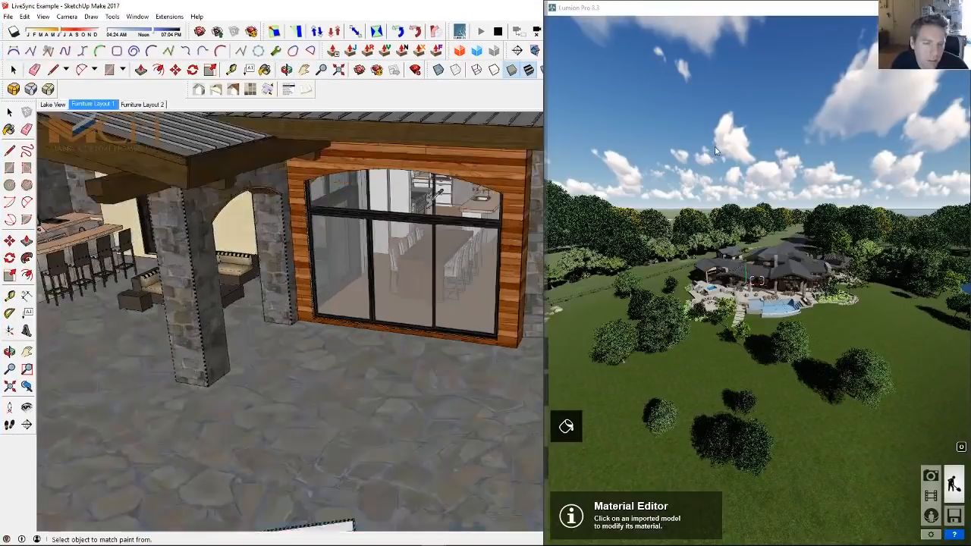
middle_click_drag(432, 195, 371, 305)
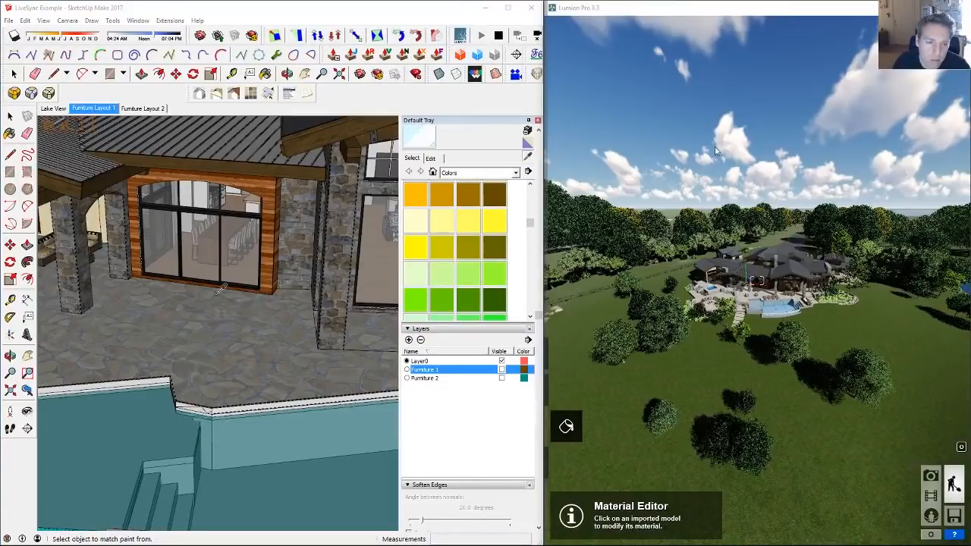
mouse_move(189, 292)
middle_mouse_down()
mouse_move(234, 342)
mouse_move(242, 317)
middle_mouse_up()
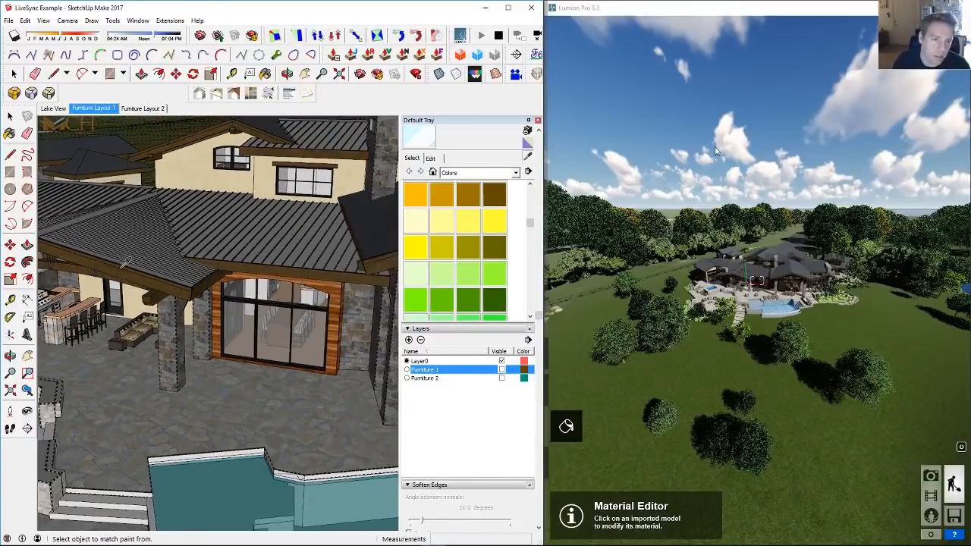
mouse_move(124, 262)
middle_mouse_down()
mouse_move(171, 317)
mouse_move(363, 322)
middle_mouse_up()
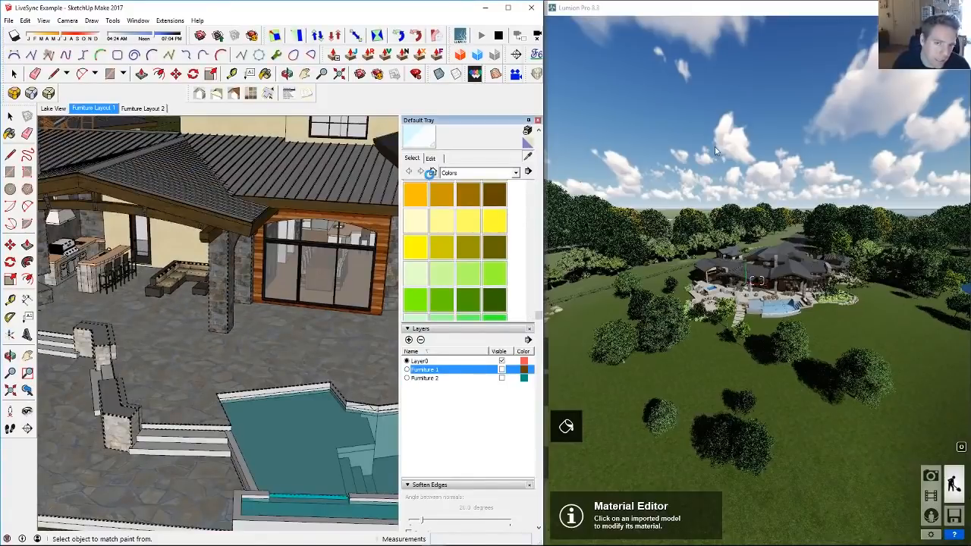
Step: Browse the In Model materials and choose the Asphalt material from the Patterns collection
left_click(433, 172)
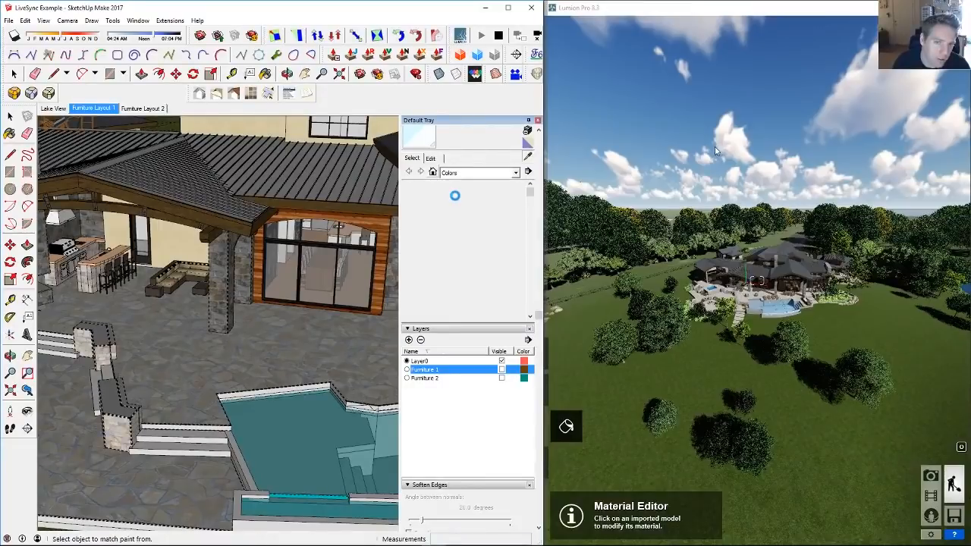
scroll(455, 215, "down", 5)
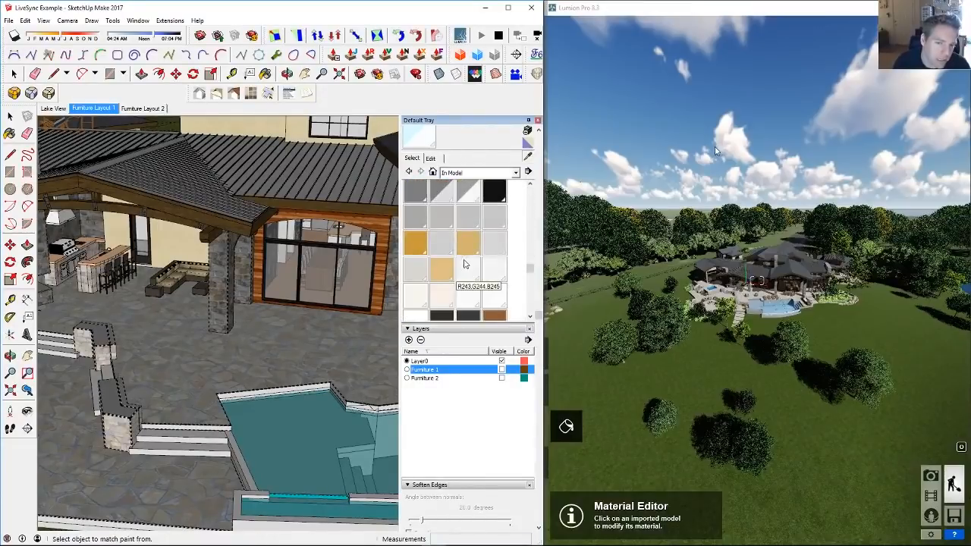
scroll(458, 286, "up", 5)
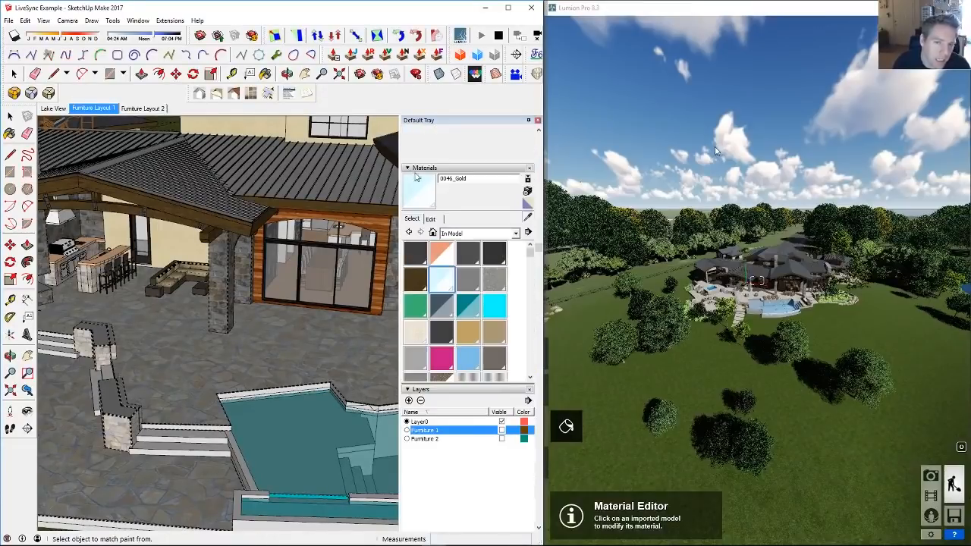
left_click(478, 232)
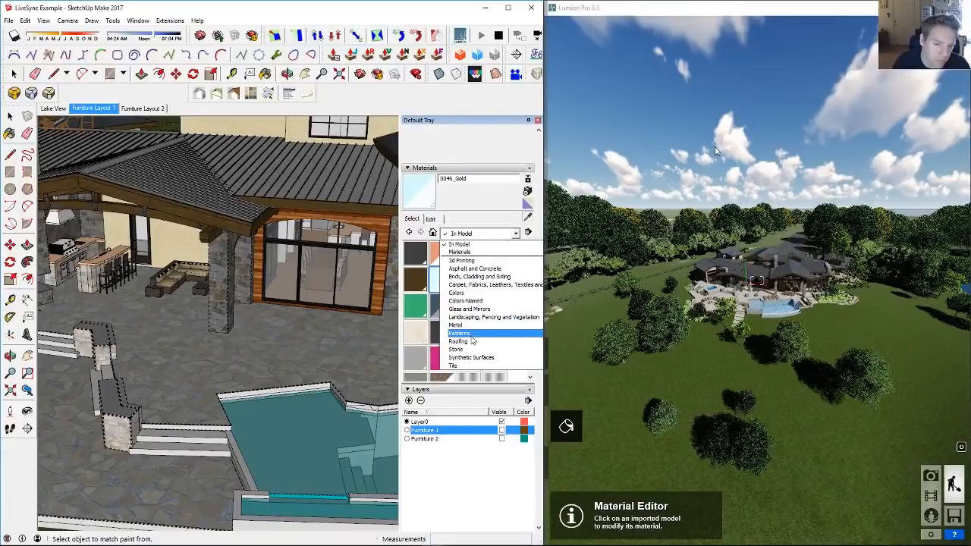
left_click(472, 336)
left_click(468, 254)
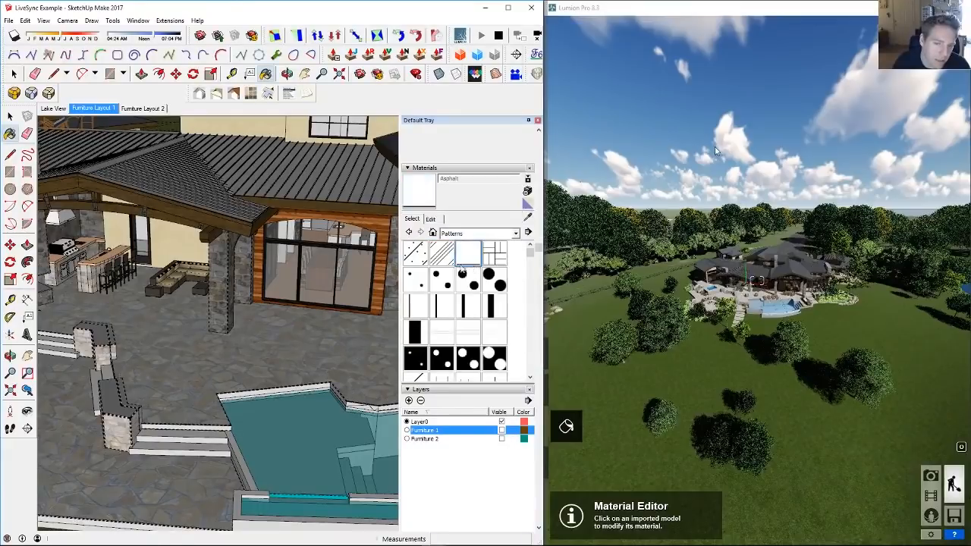
Step: Show the Furniture 2 layer on the patio and reselect the Asphalt pattern for painting
middle_click_drag(223, 273, 235, 258)
mouse_move(267, 288)
middle_mouse_down()
mouse_move(199, 266)
mouse_move(155, 235)
middle_mouse_up()
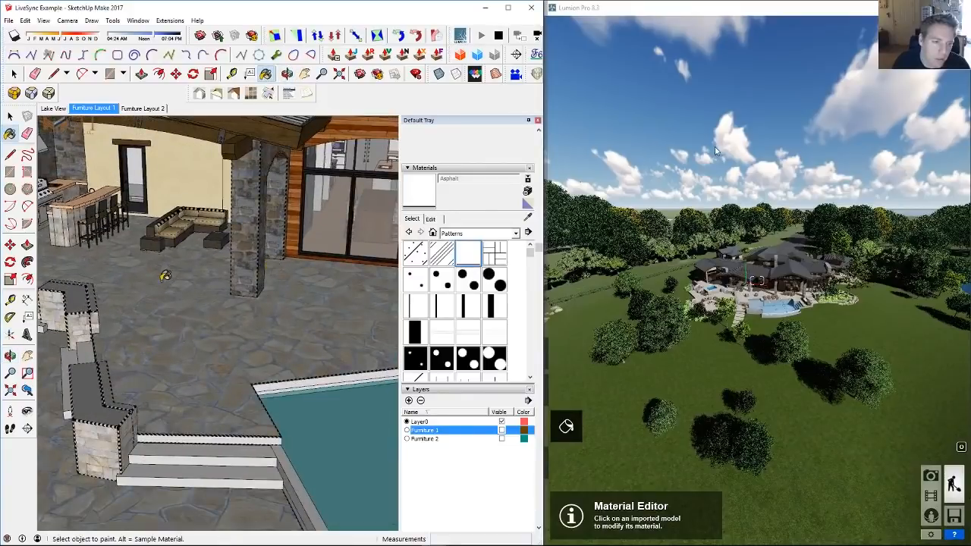
middle_click_drag(165, 275, 184, 318, "shift")
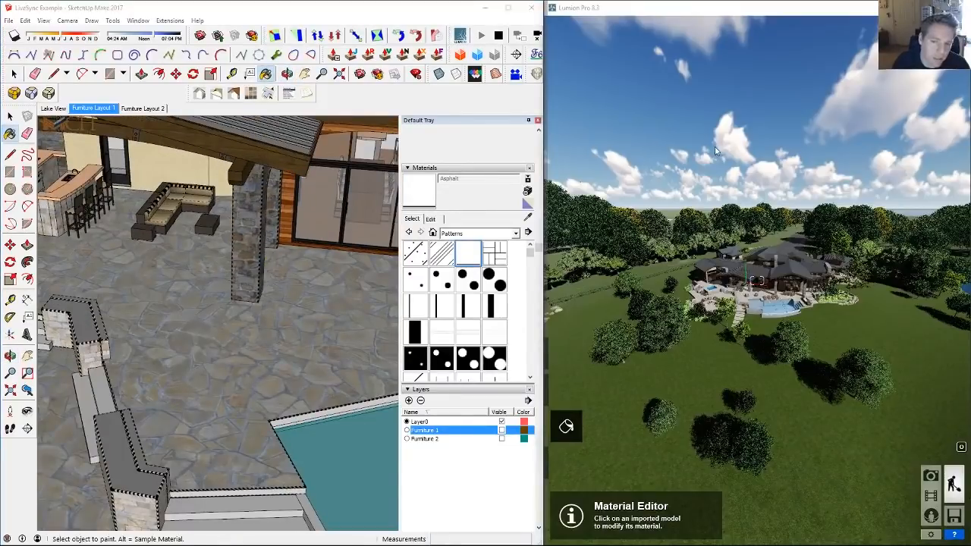
key("Page_Down")
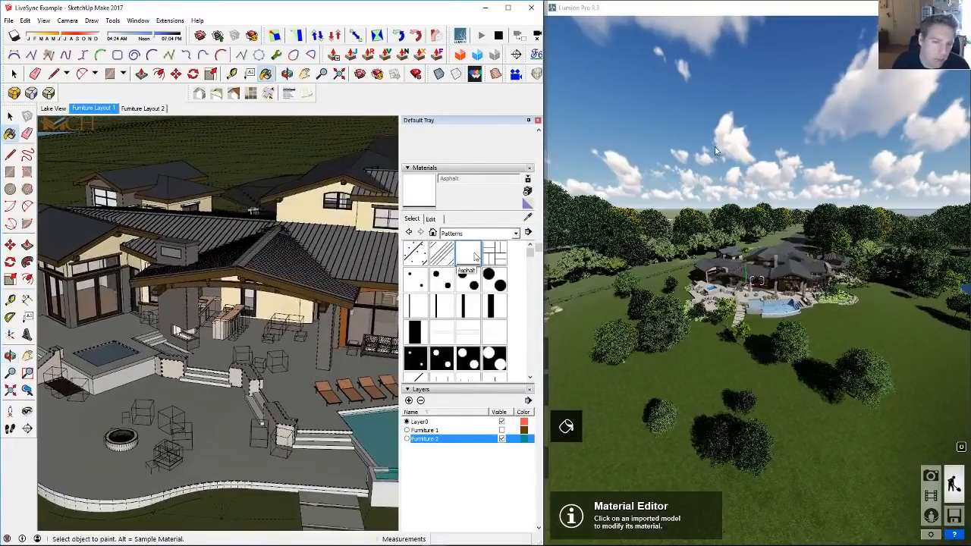
left_click(475, 256)
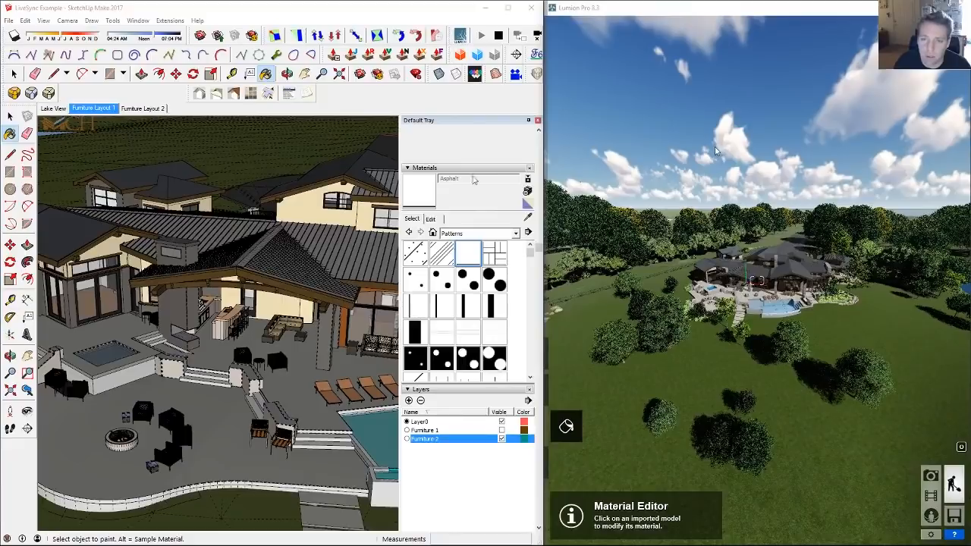
Step: Examine the furnished patio, fire pit and pool from several angles, including a distant overview of the whole site
middle_click_drag(213, 182, 175, 250)
left_click(469, 255)
middle_click_drag(318, 250, 244, 305)
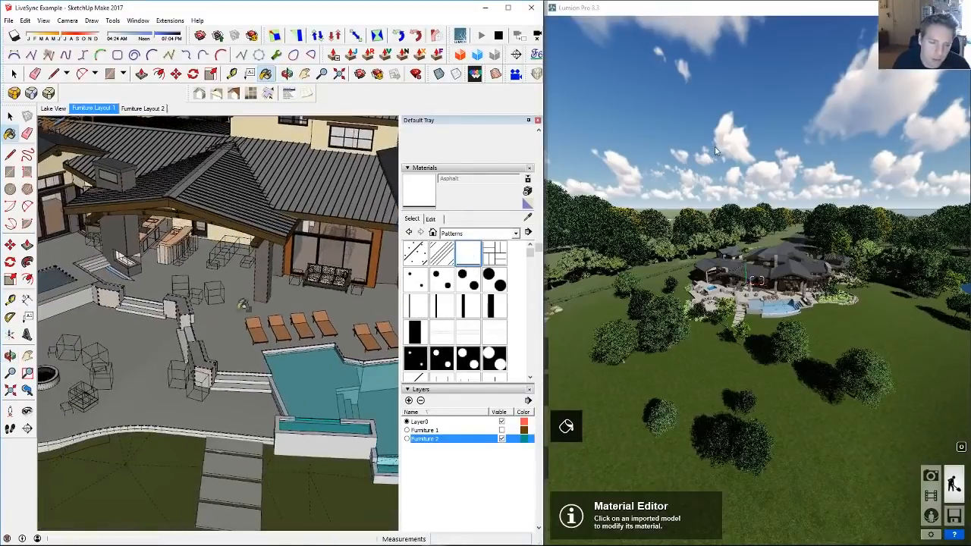
middle_click_drag(192, 358, 160, 355)
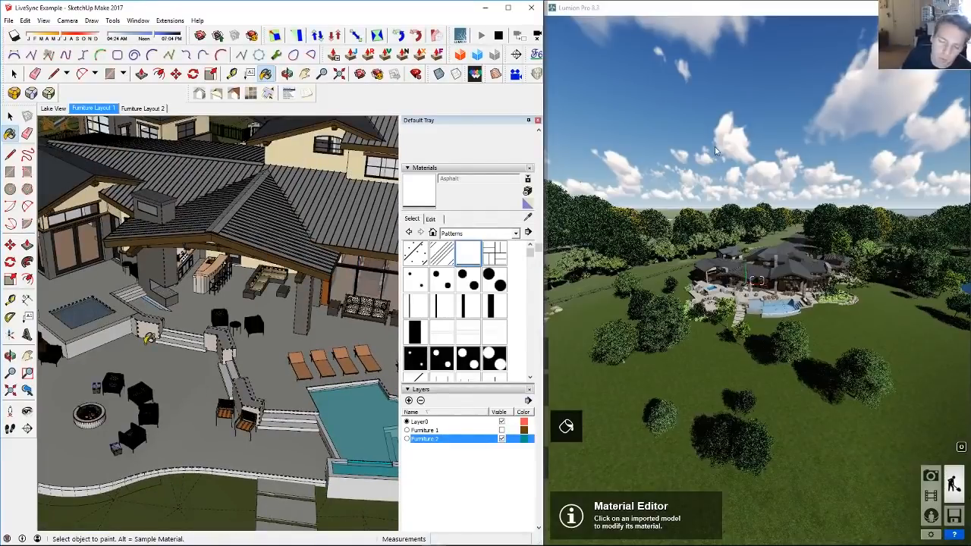
scroll(318, 387, "down", 3)
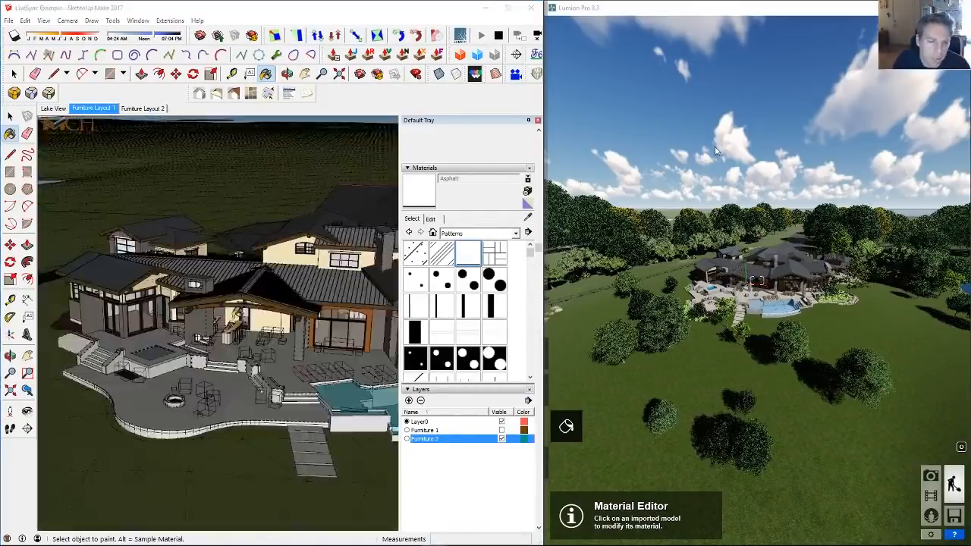
middle_click_drag(303, 402, 220, 351)
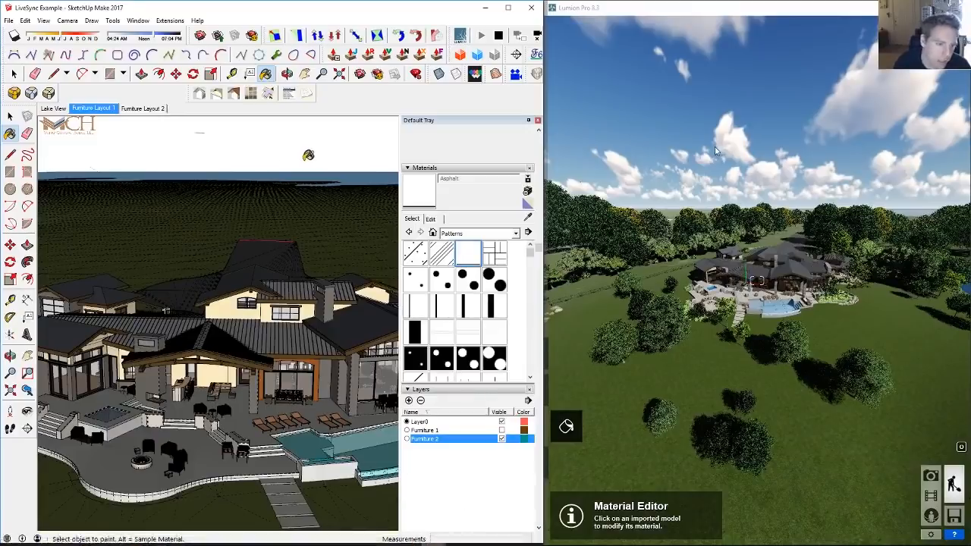
scroll(268, 228, "down", 10)
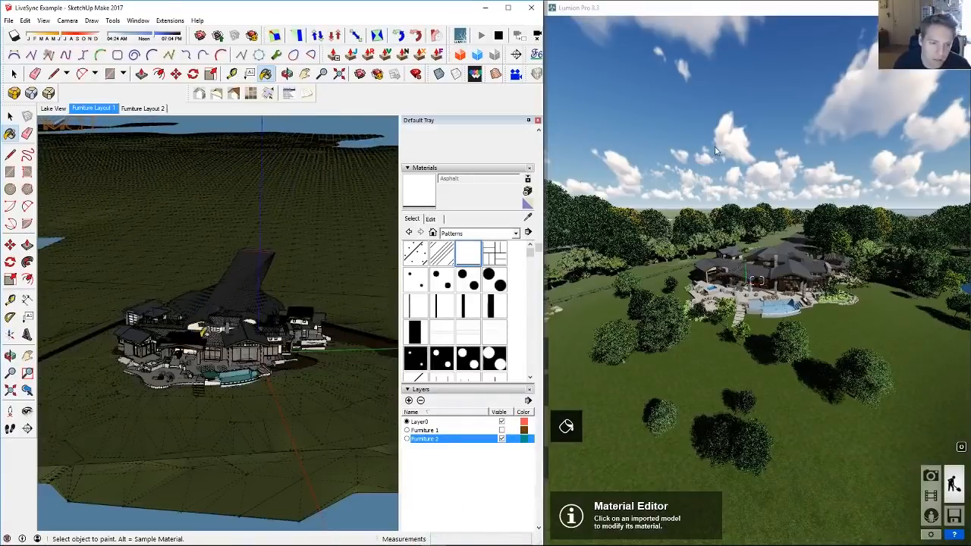
scroll(204, 331, "up", 10)
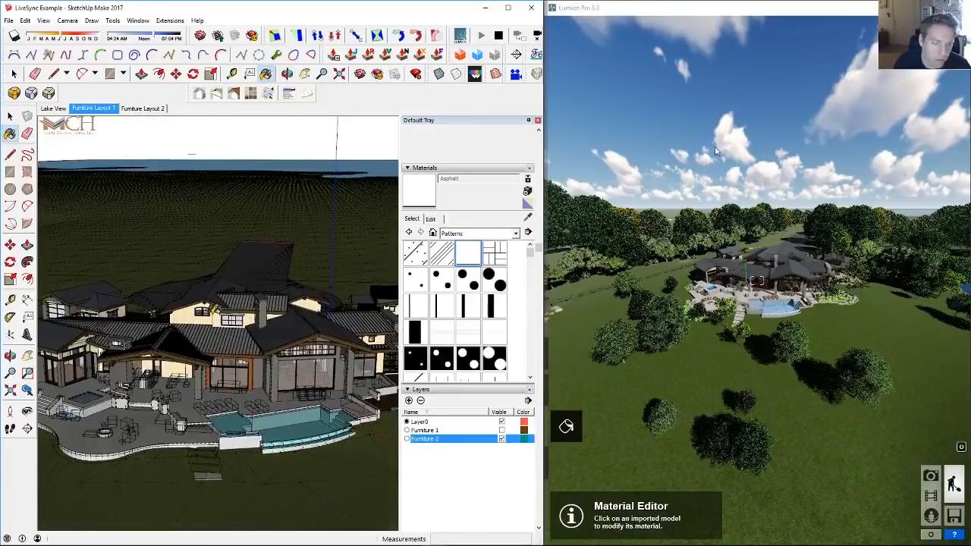
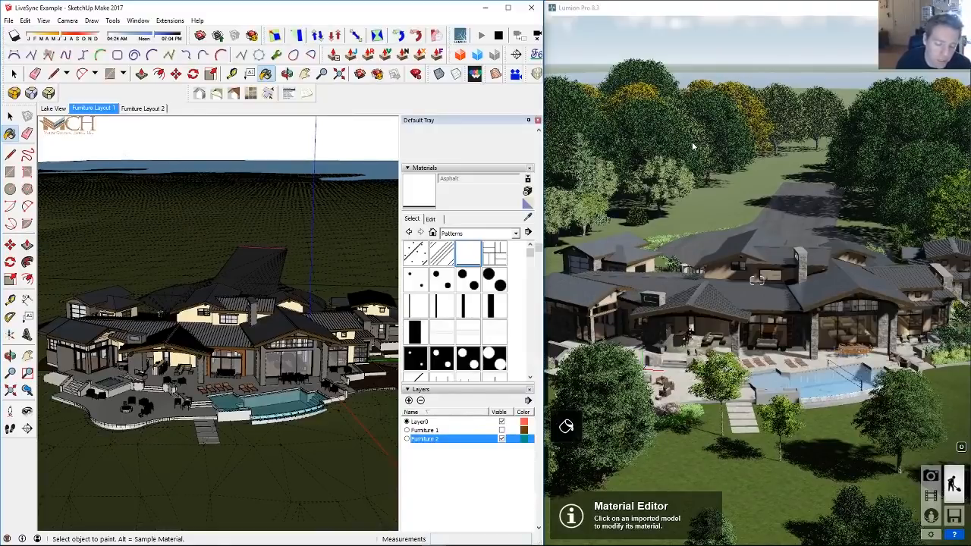
Step: Open the patio's group for editing and select the lower patio's paving surface near the fire pit
middle_click_drag(268, 318, 225, 361)
key("b")
scroll(218, 416, "up", 6)
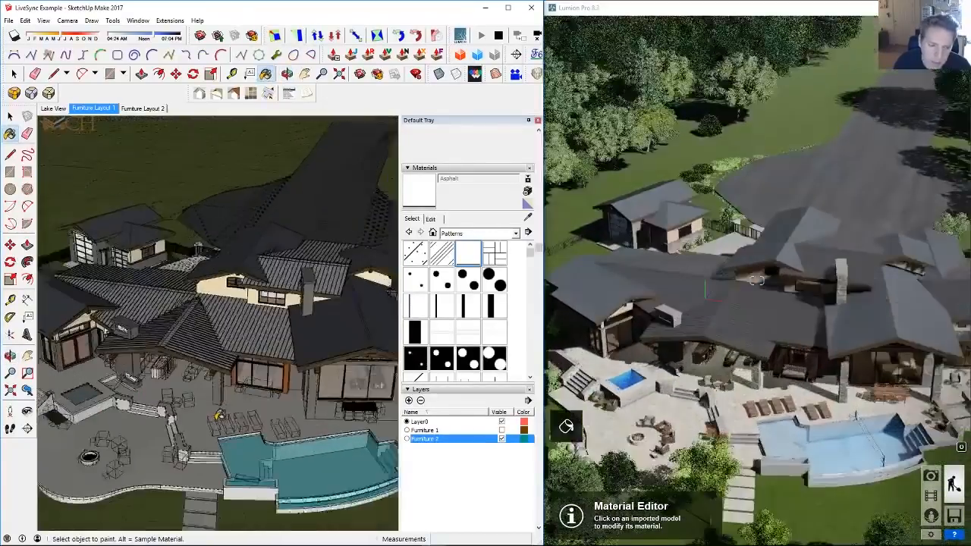
middle_click_drag(218, 416, 198, 322)
middle_click_drag(99, 398, 132, 405)
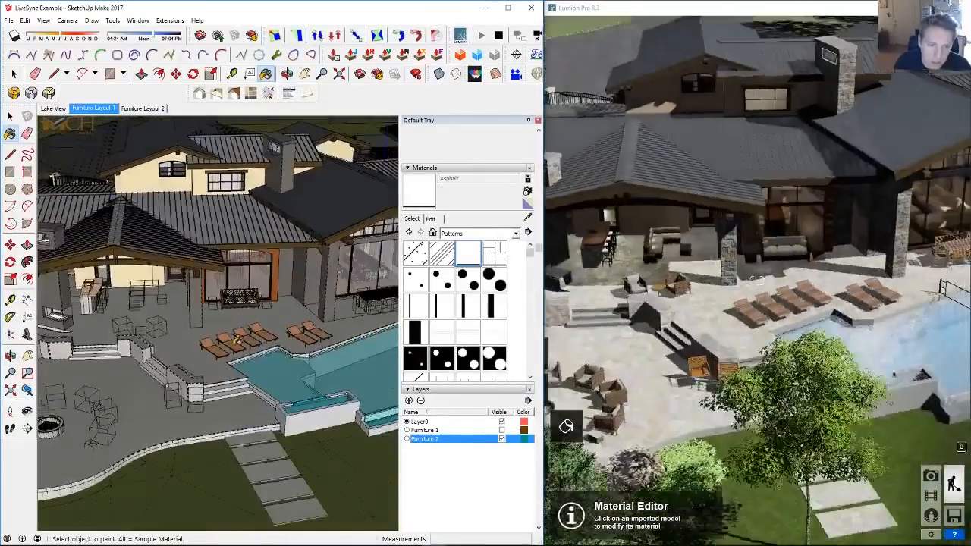
key("space")
key("ctrl+a")
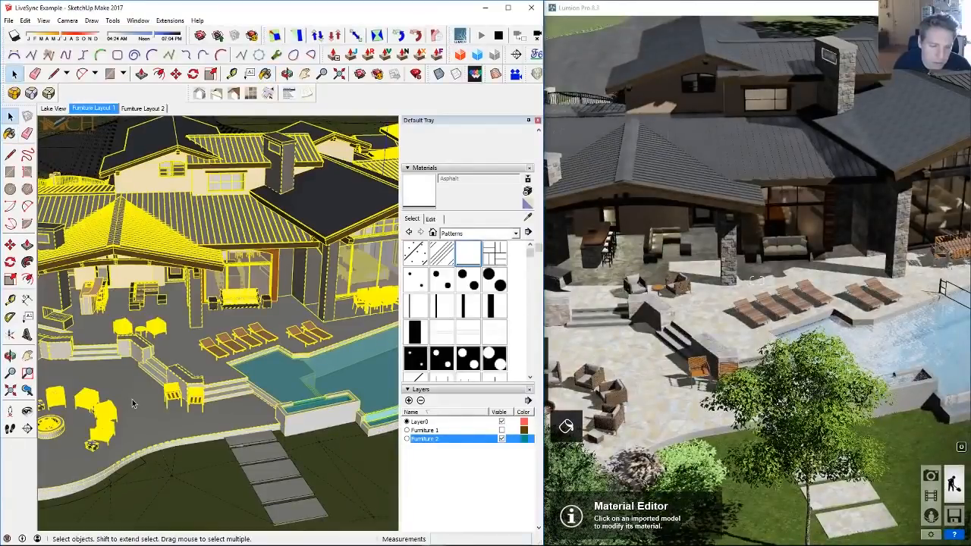
left_click(131, 403)
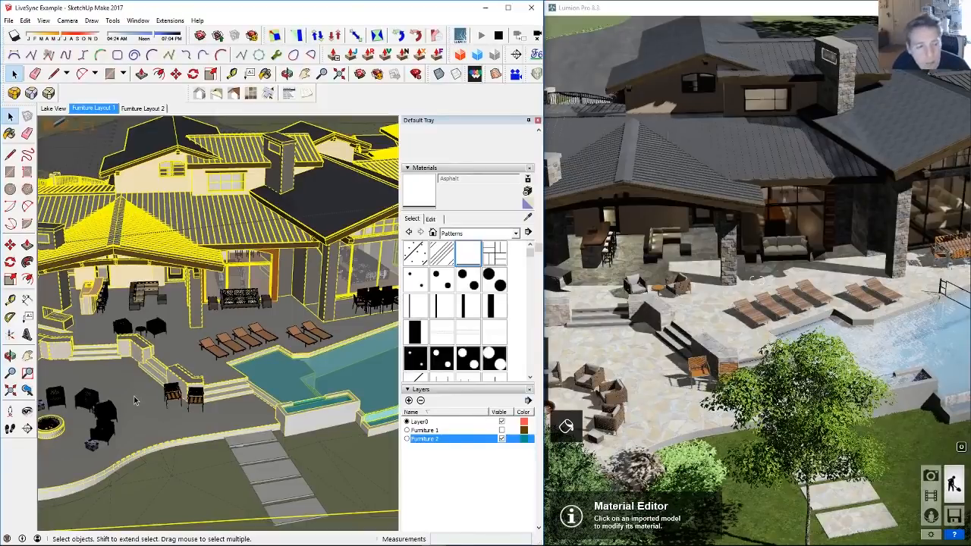
scroll(135, 400, "up", 2)
double_click(134, 401)
double_click(135, 400)
scroll(134, 399, "up", 5)
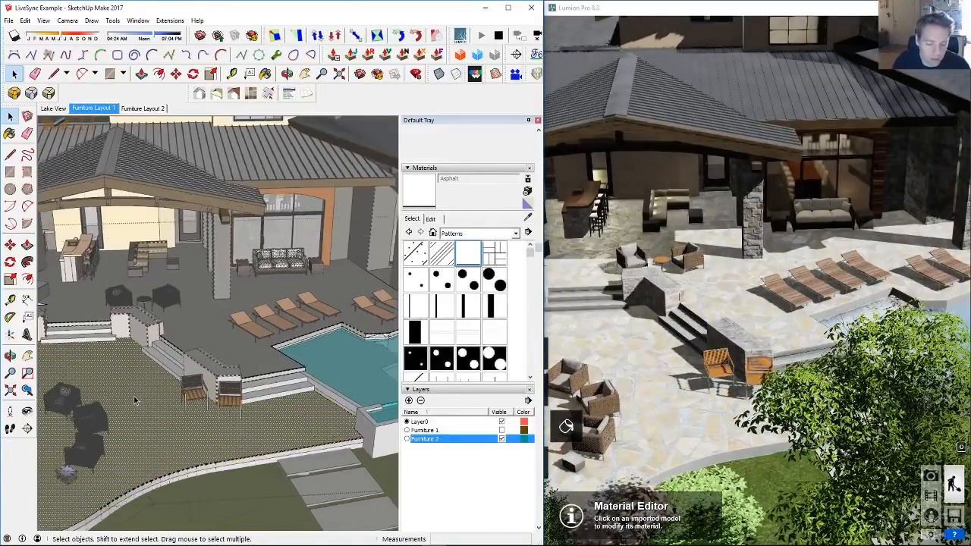
Step: Draw a rectangle about 8' by 3' on the lower patio paving, between the fire pit chairs and the steps
key("r")
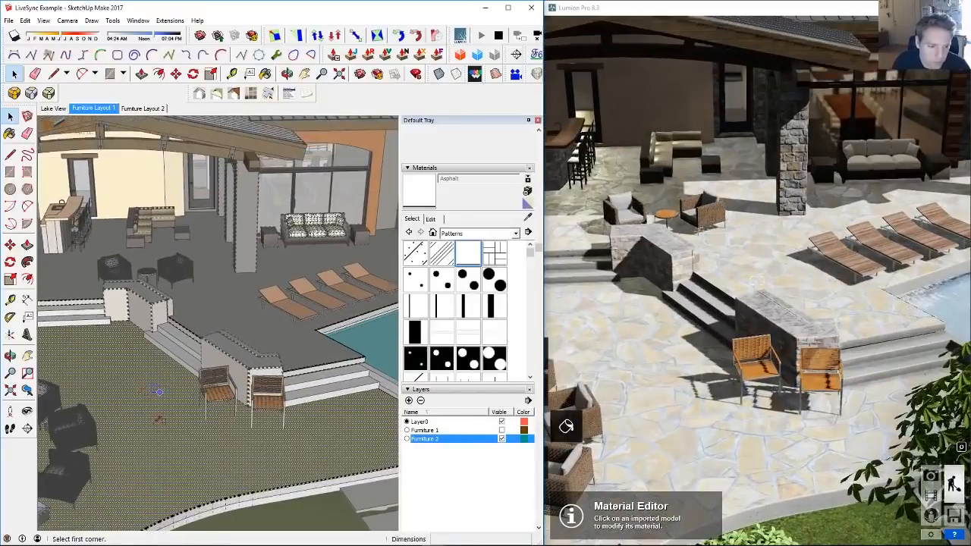
left_click(136, 396)
left_click(179, 463)
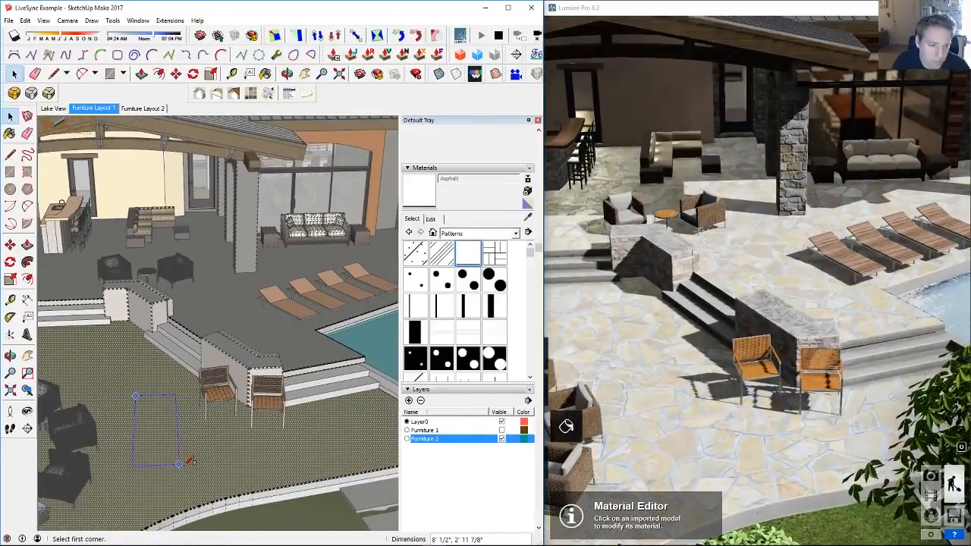
Step: Sample Horizontal Wood Siding from the window surround, paint the patio rectangle with it and check it in Lumion
left_click(527, 216)
left_click(373, 137)
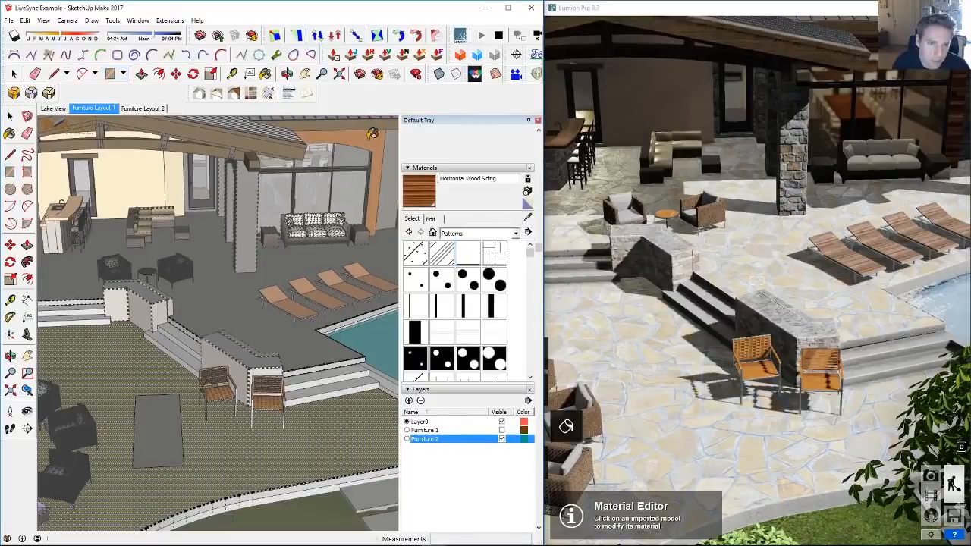
left_click(163, 418)
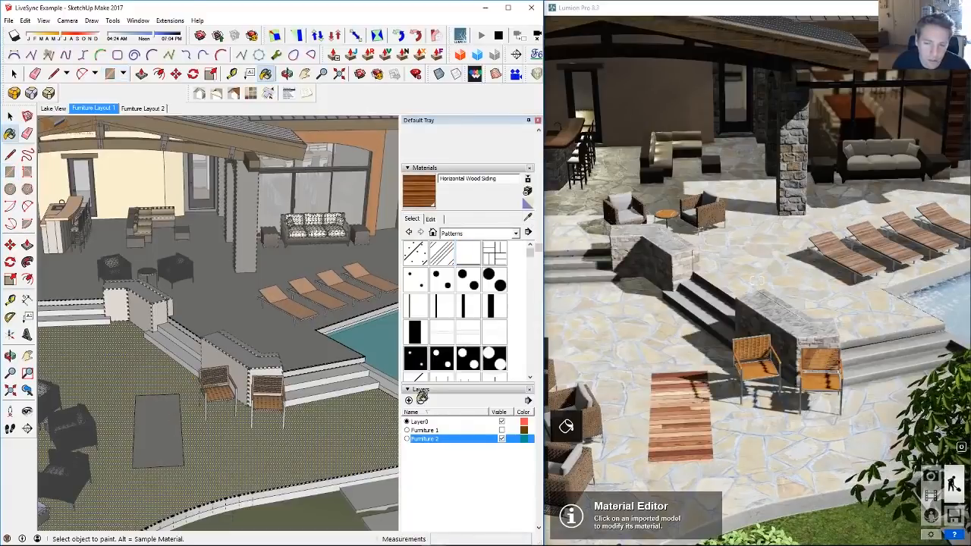
left_click(689, 399)
key("w")
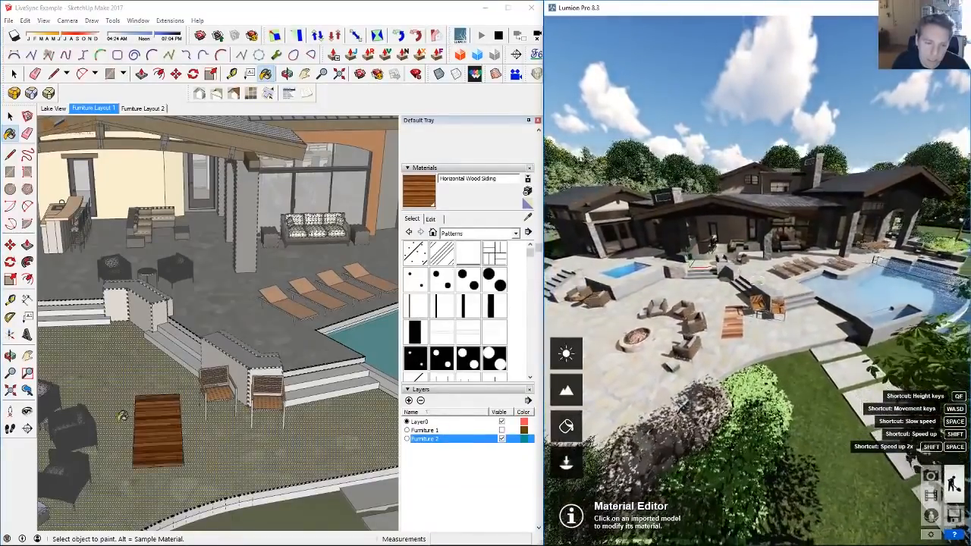
left_click(161, 436)
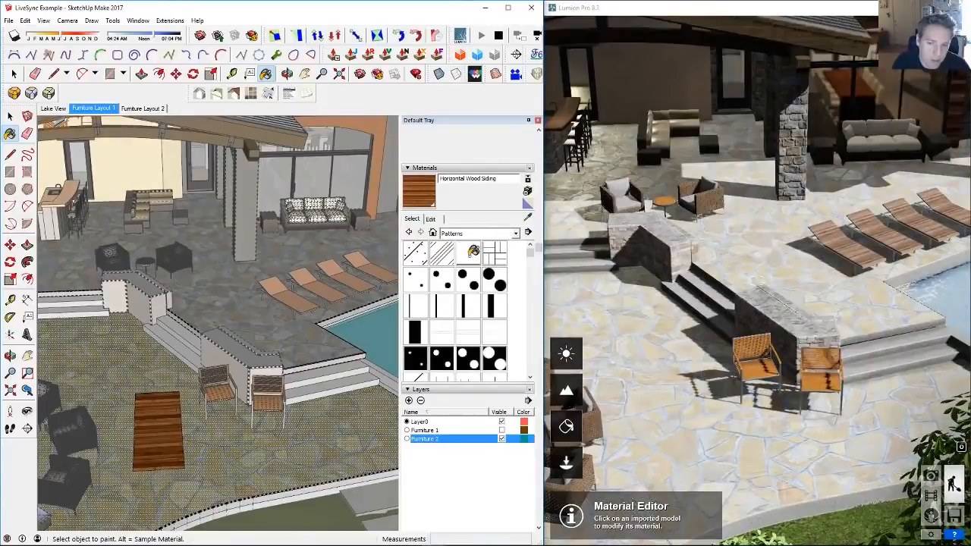
Step: Paint the patio rectangle with the Asphalt material from the Patterns collection and switch to Lumion
left_click(469, 256)
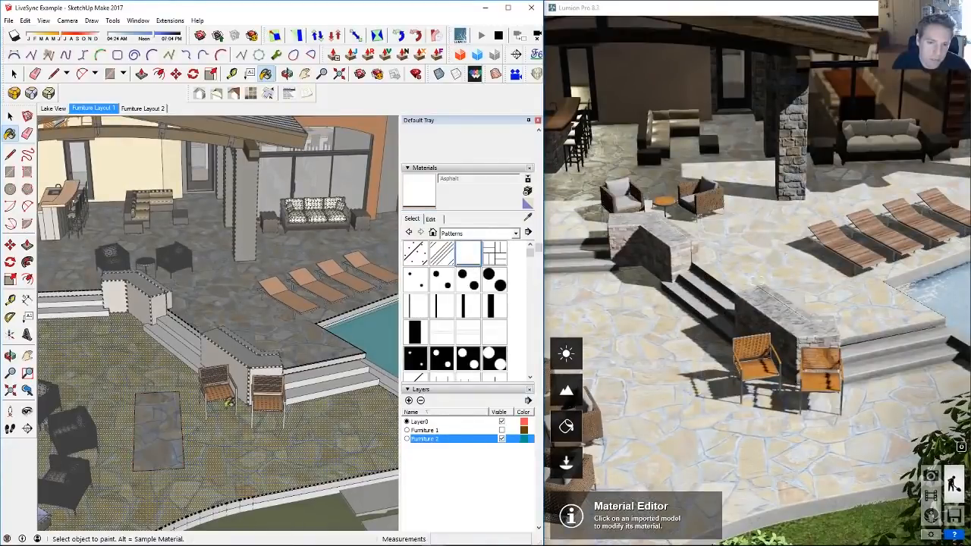
left_click(154, 423)
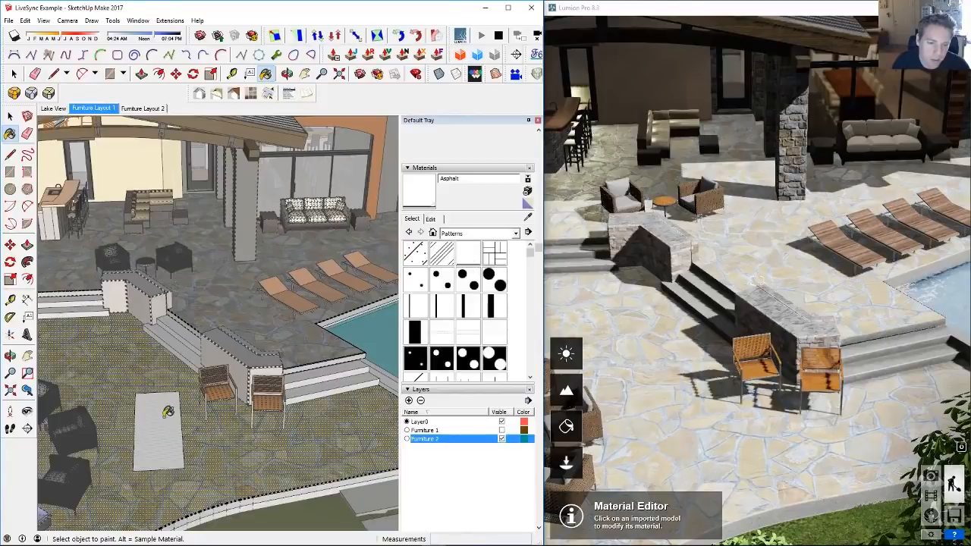
left_click(681, 345)
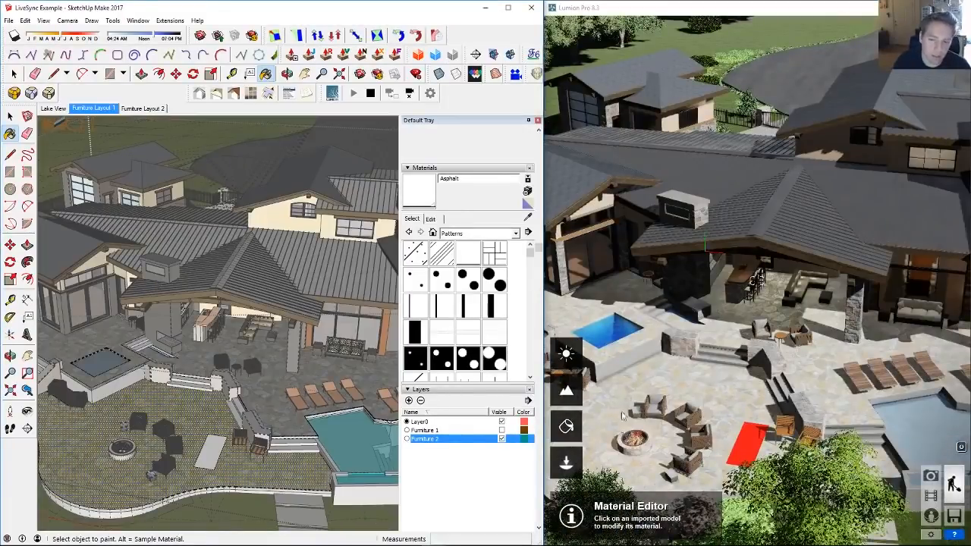
Step: Examine the Asphalt rectangle on the Lumion patio up close and from distant views over the whole site
scroll(762, 349, "down", 5)
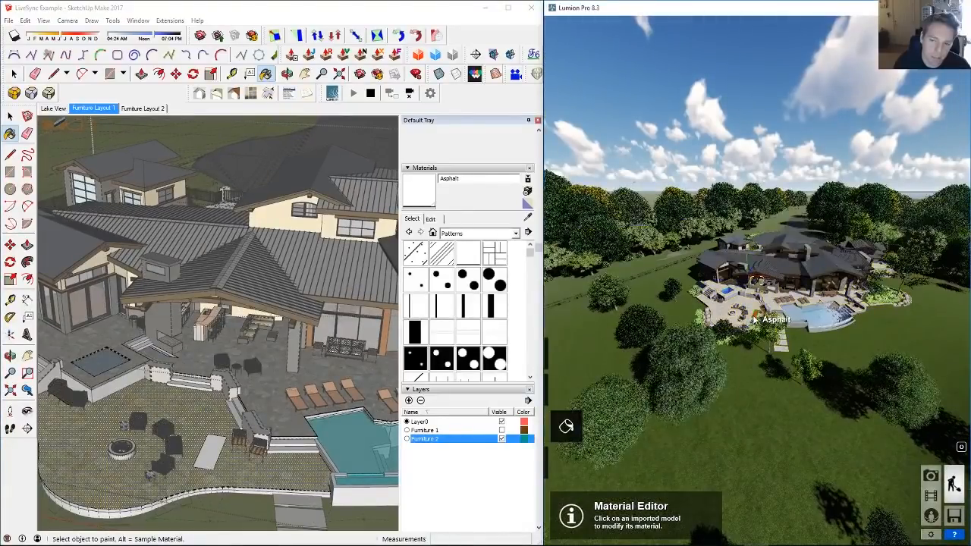
scroll(685, 355, "up", 5)
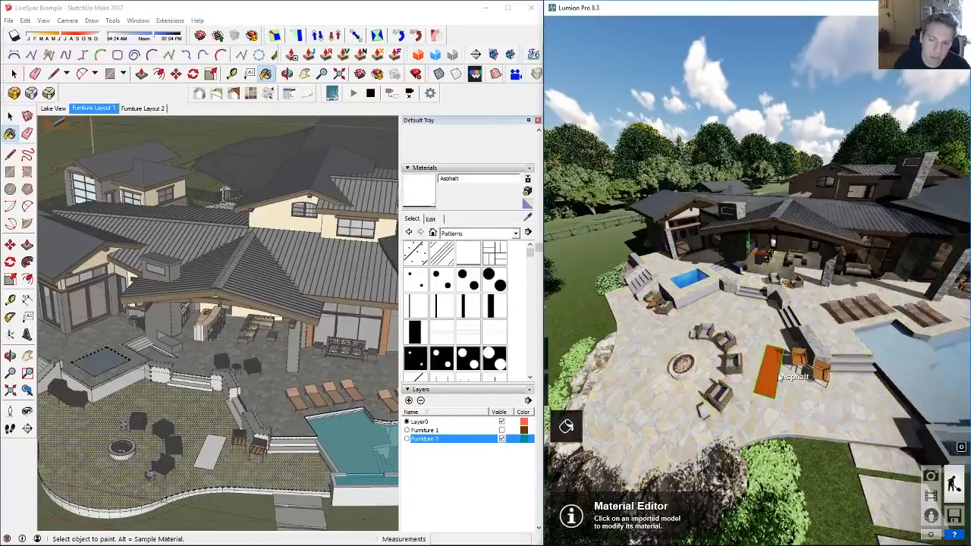
right_click_drag(771, 374, 737, 348)
left_click(94, 109)
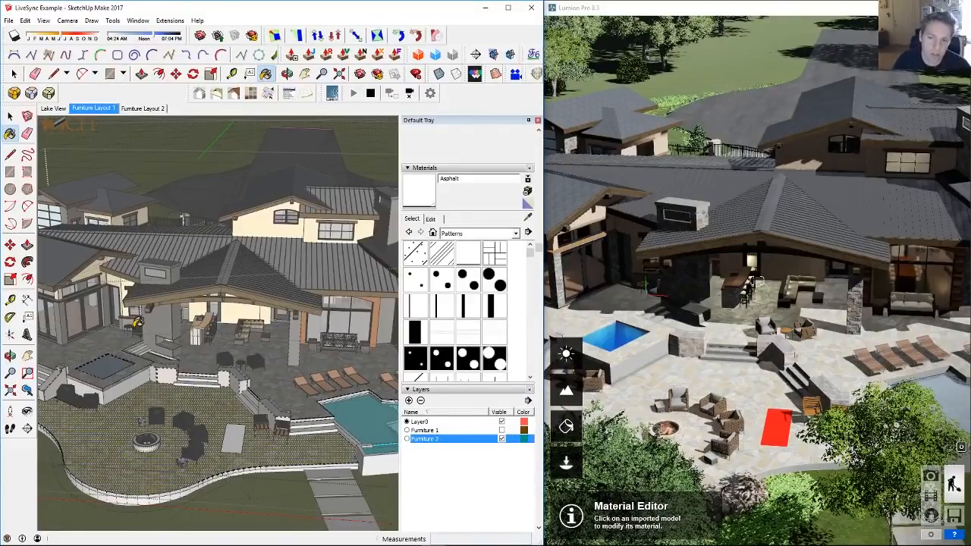
right_click_drag(766, 251, 756, 283)
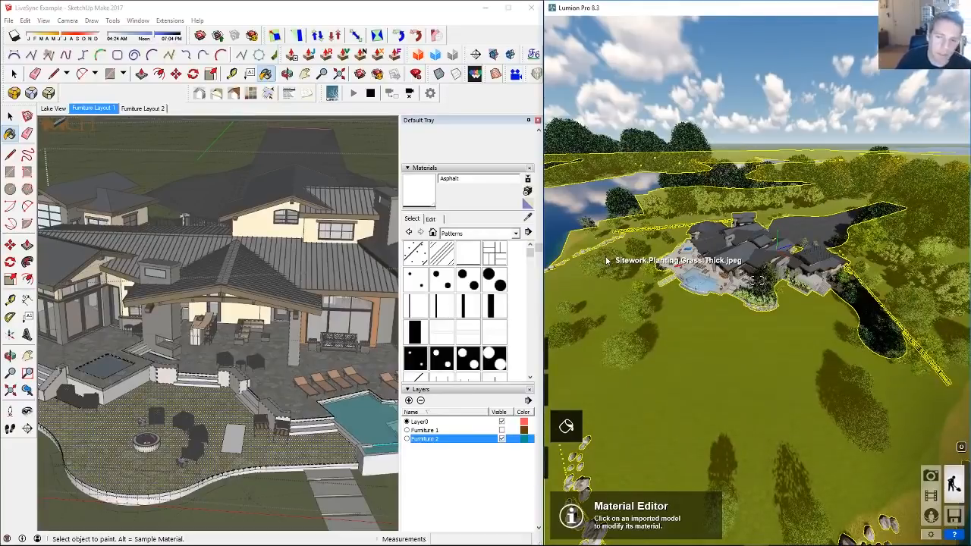
right_click_drag(606, 260, 756, 280)
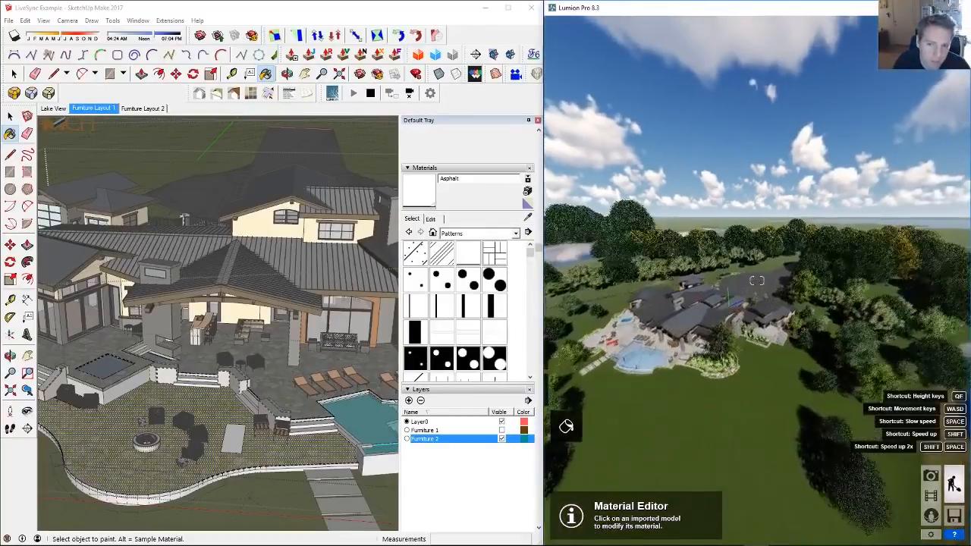
right_click_drag(622, 257, 577, 288)
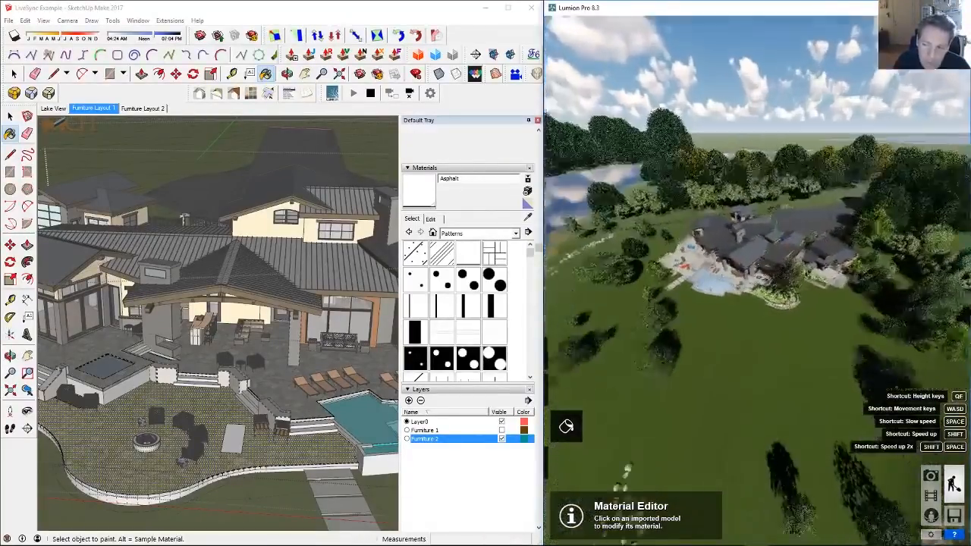
key("w")
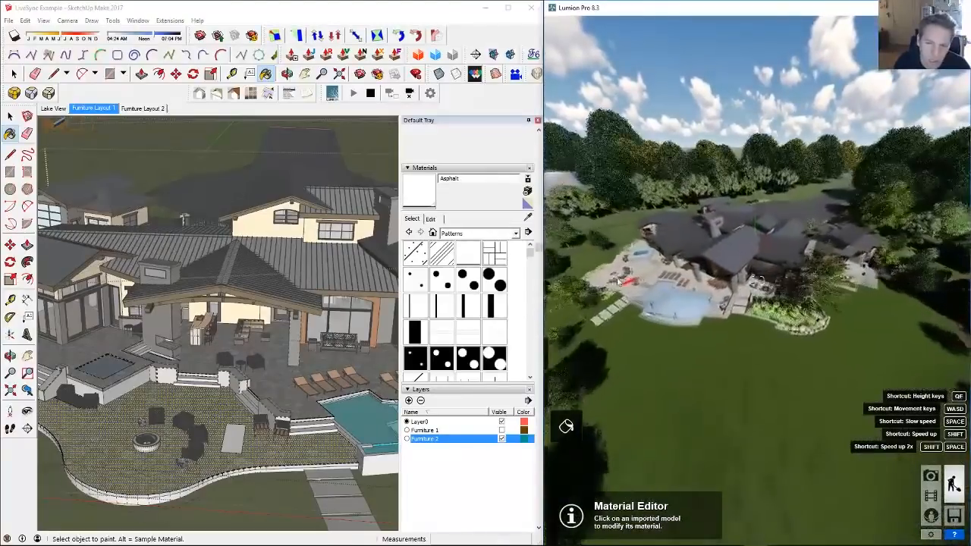
key("w")
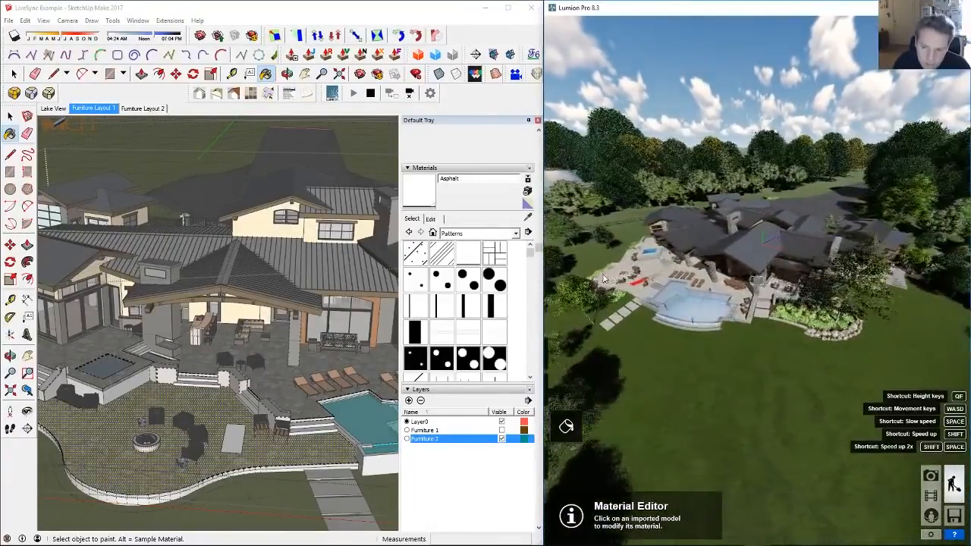
key("w")
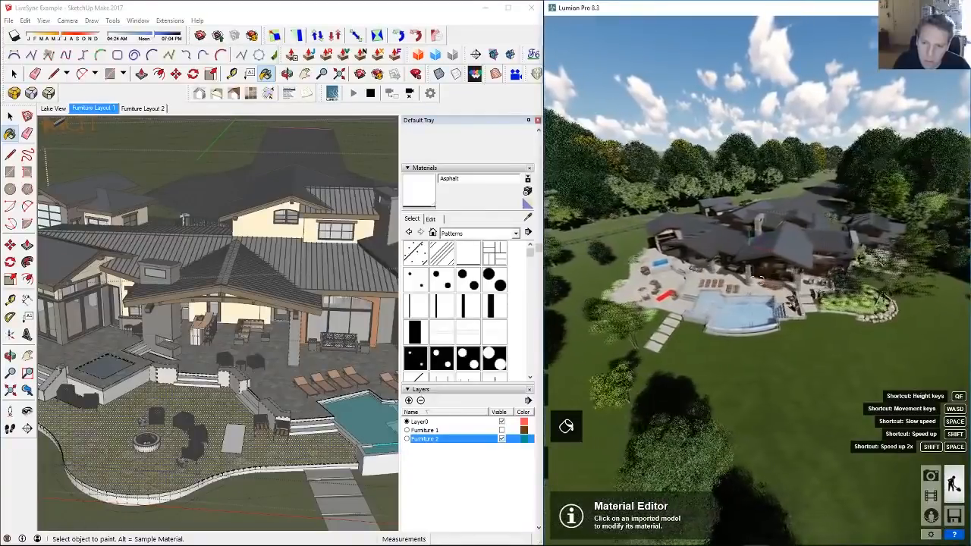
key("w")
key("w")
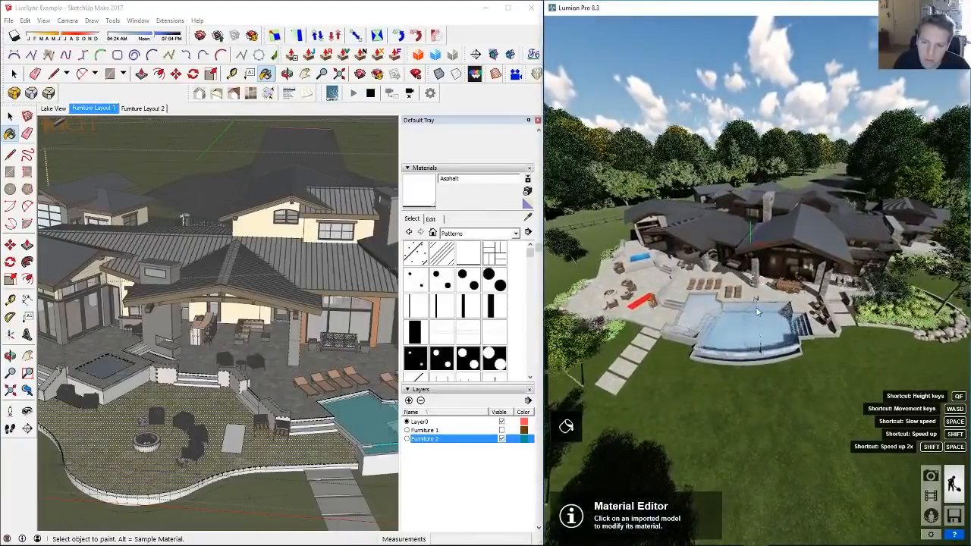
key("w")
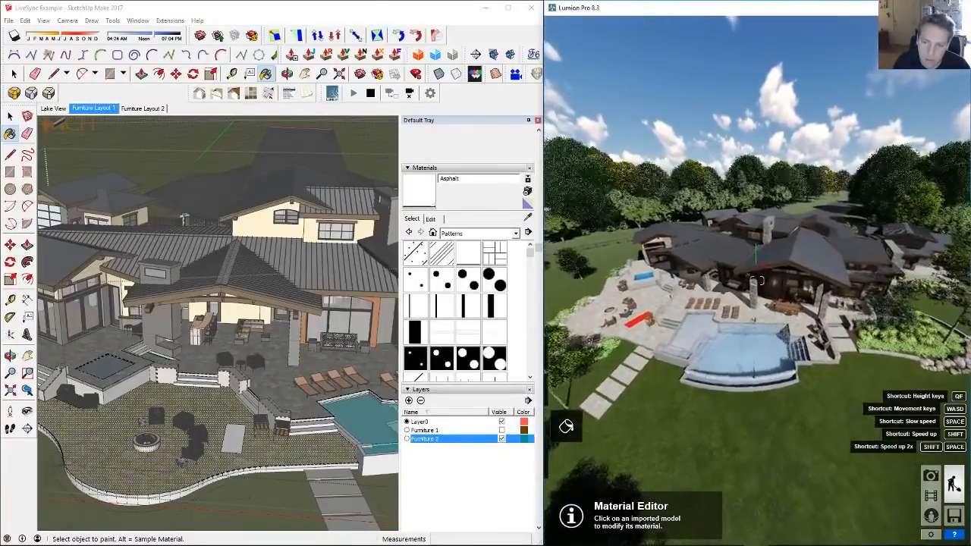
Step: Maximize Lumion in Photo mode, select photo 11 with the Dawn style and enter Build mode with effects
left_click(931, 476)
key("super+Up")
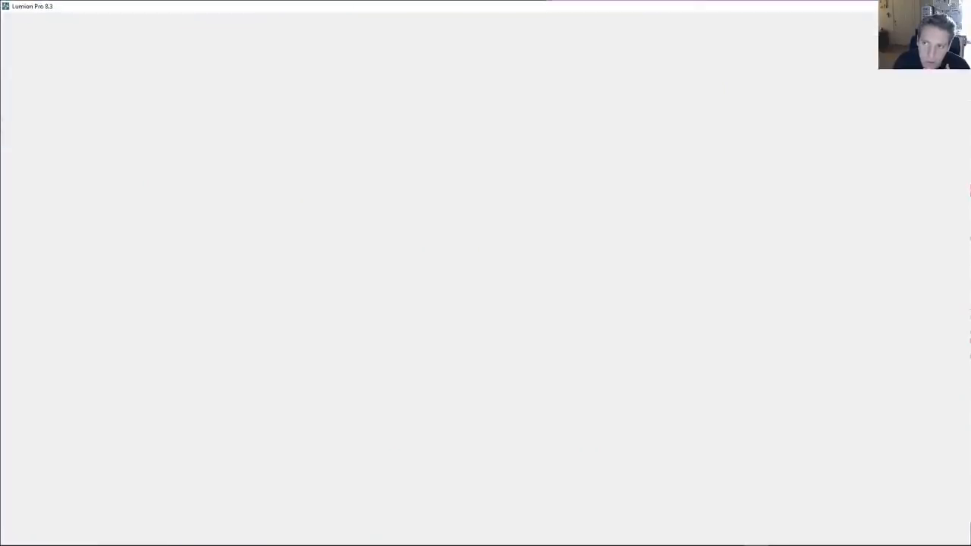
left_click(481, 478)
left_click(544, 477)
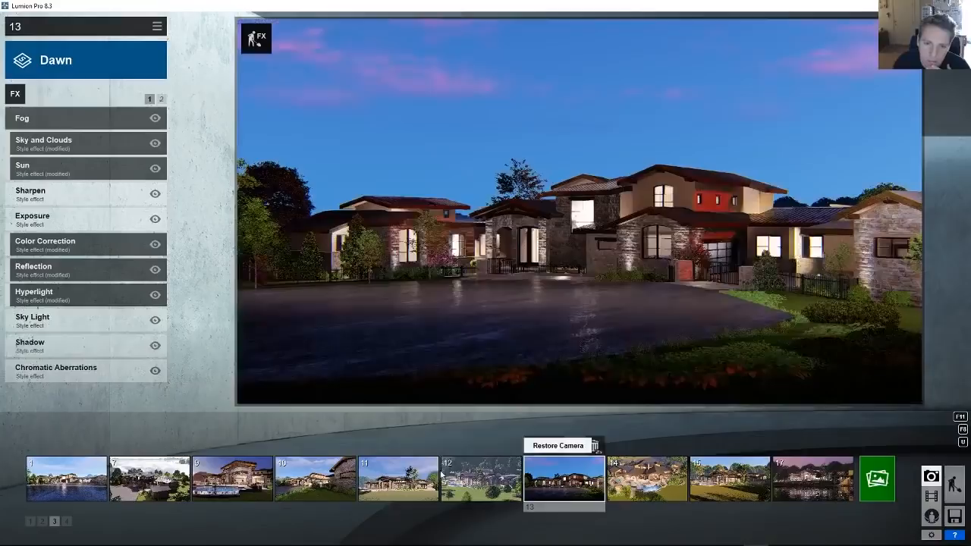
left_click(369, 468)
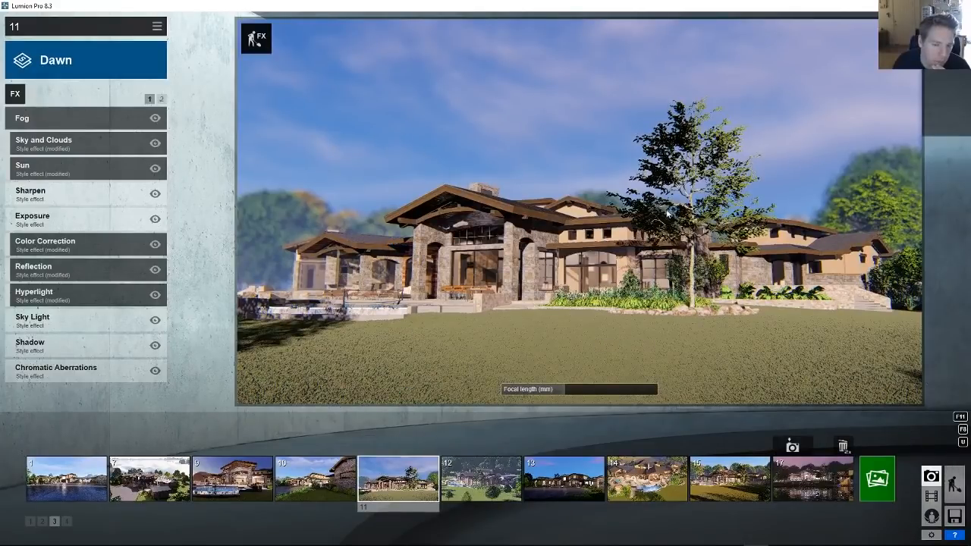
left_click(256, 38)
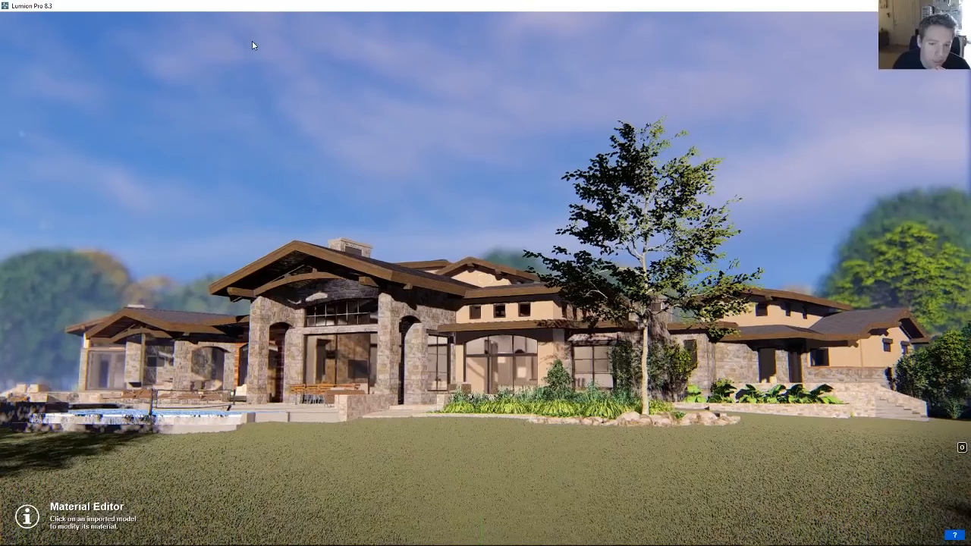
Step: Examine the pool, patio, dining terrace and planting bed with the Dawn effects applied, beside the SketchUp model
key("w")
key("a")
right_click_drag(389, 347, 364, 347)
key("w")
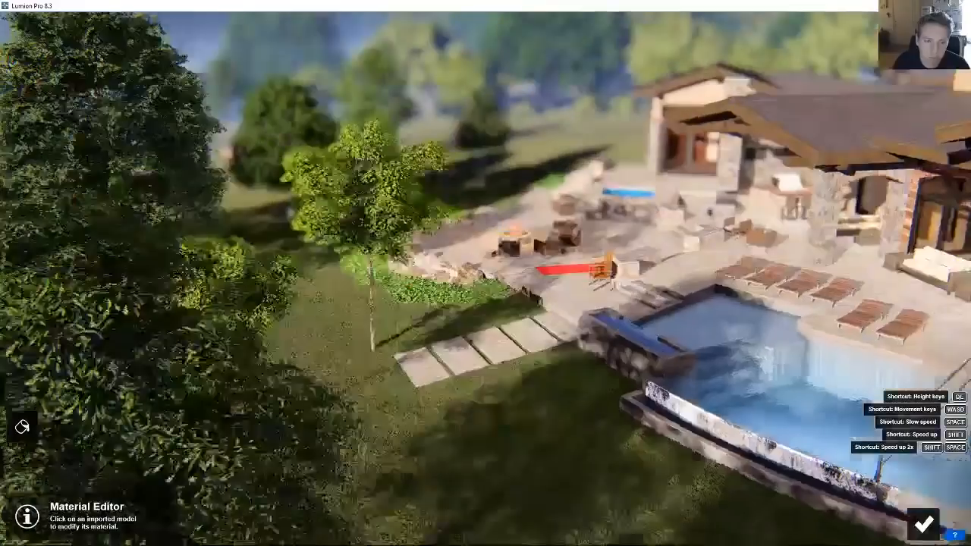
key("w")
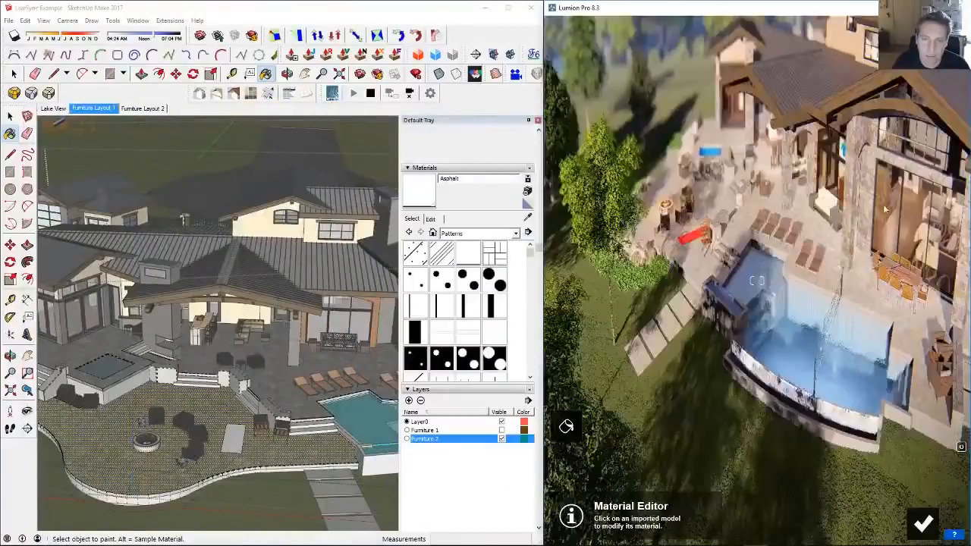
key("w")
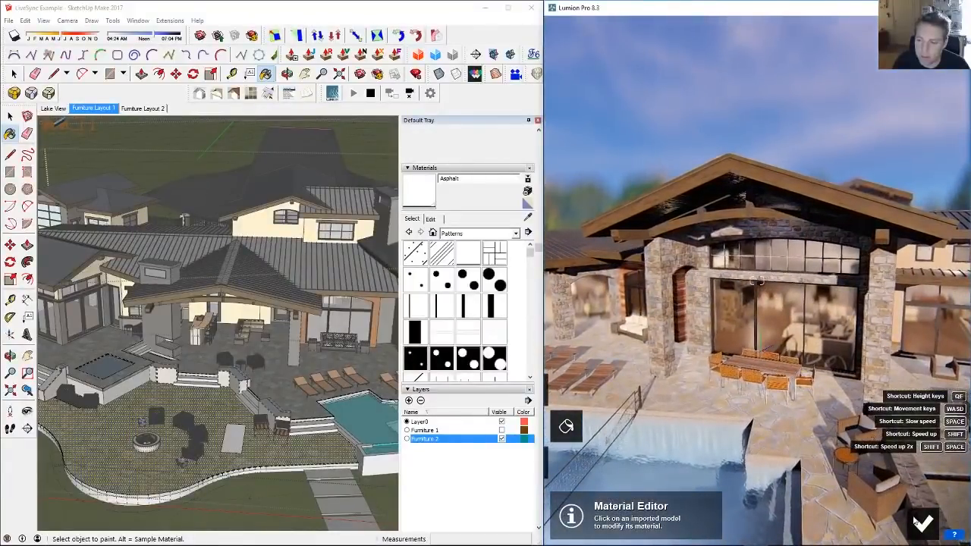
key("d")
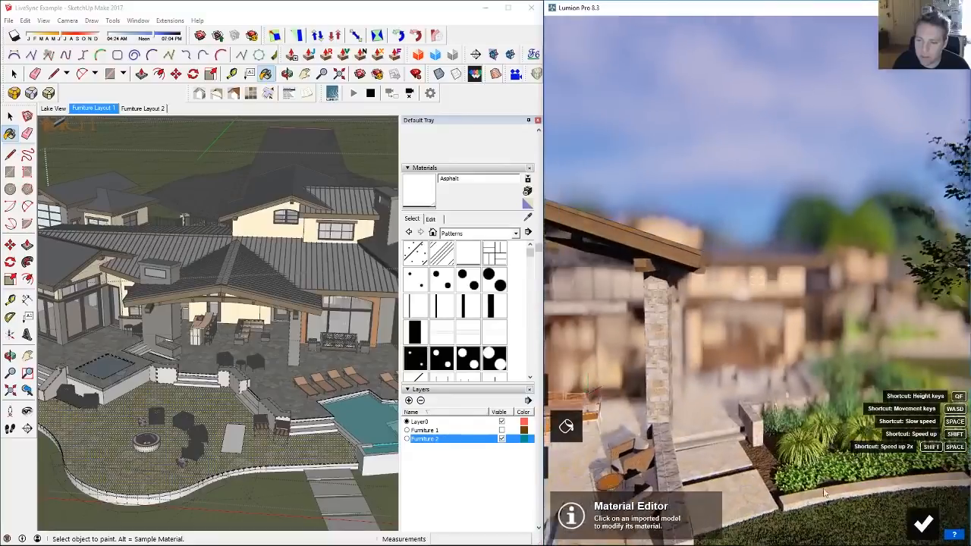
Step: Turn off the Dawn style's Depth of Field effect for photo 11 and return to Build mode with effects
left_click(922, 525)
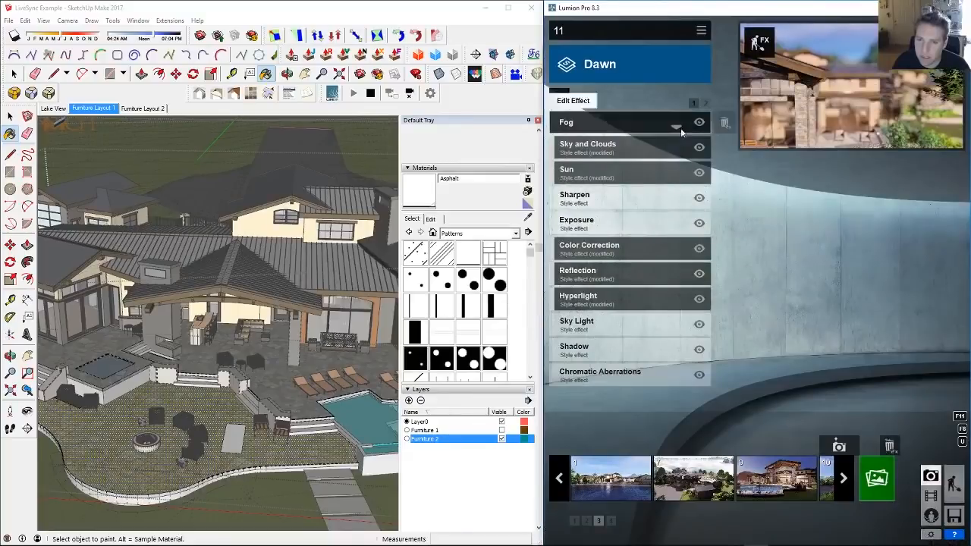
scroll(662, 137, "down", 1)
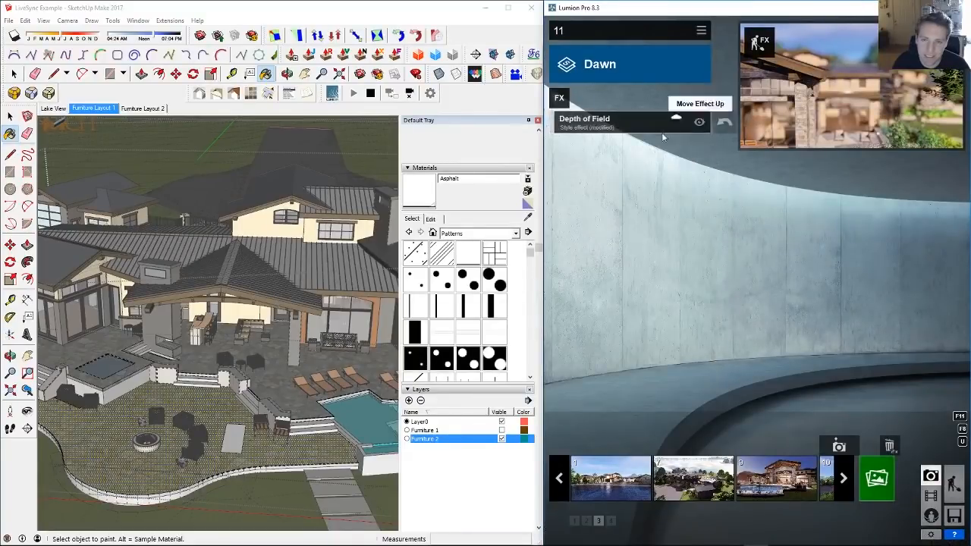
key("w")
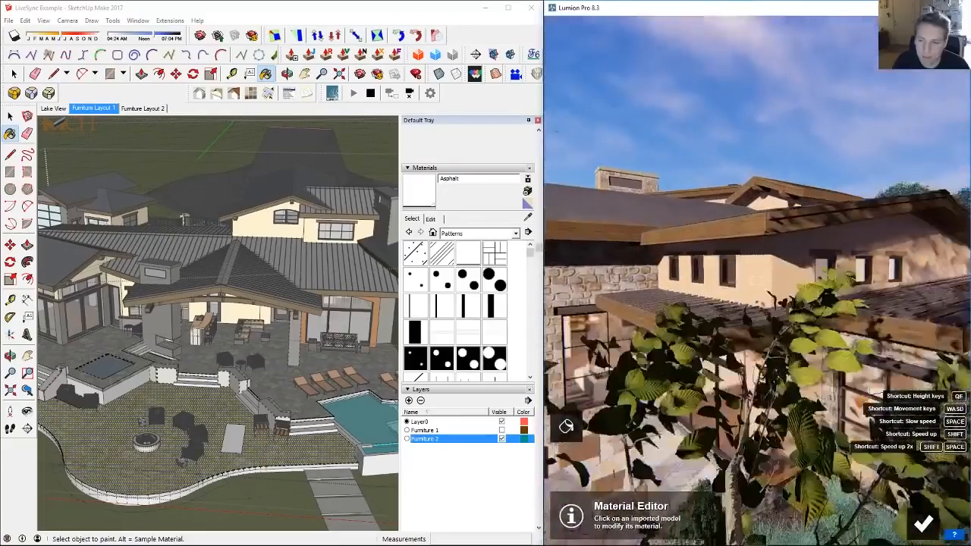
Step: Examine the house's stone facades, arched glass doors, terrace seating and planting beds in Lumion without the depth blur
key("s")
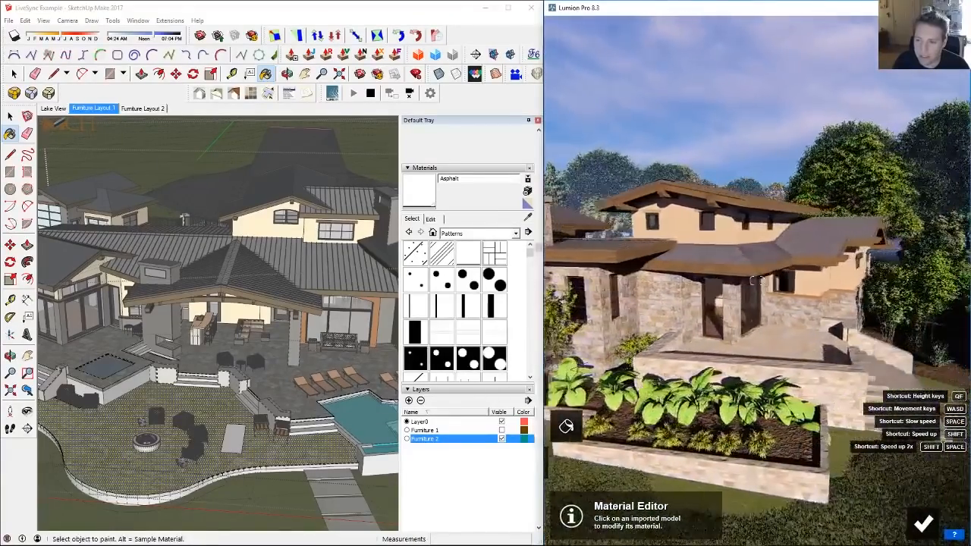
key("w")
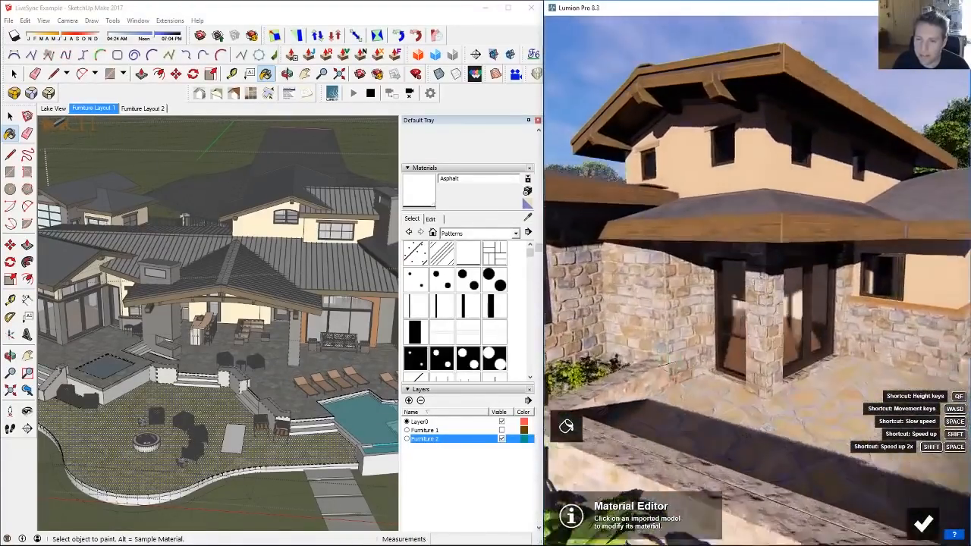
key("s")
key("a")
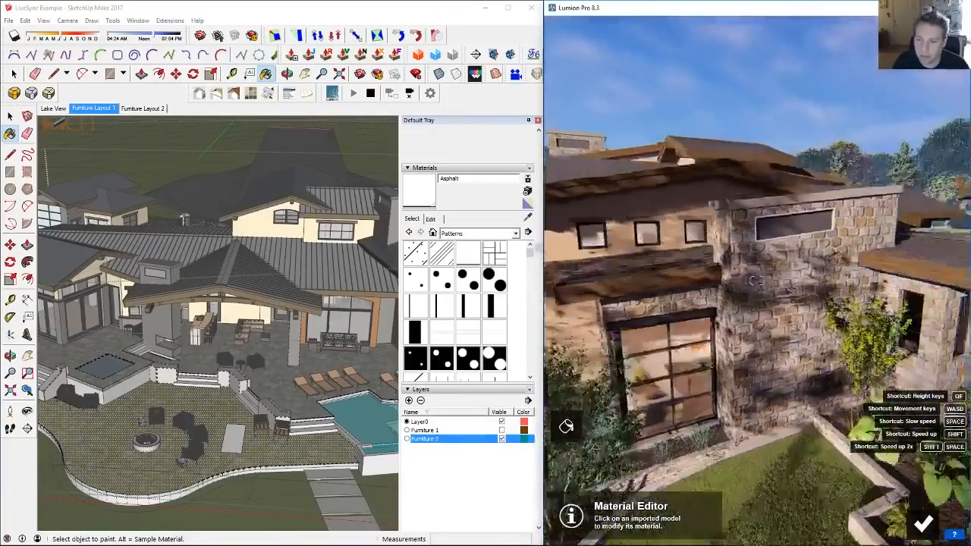
key("d")
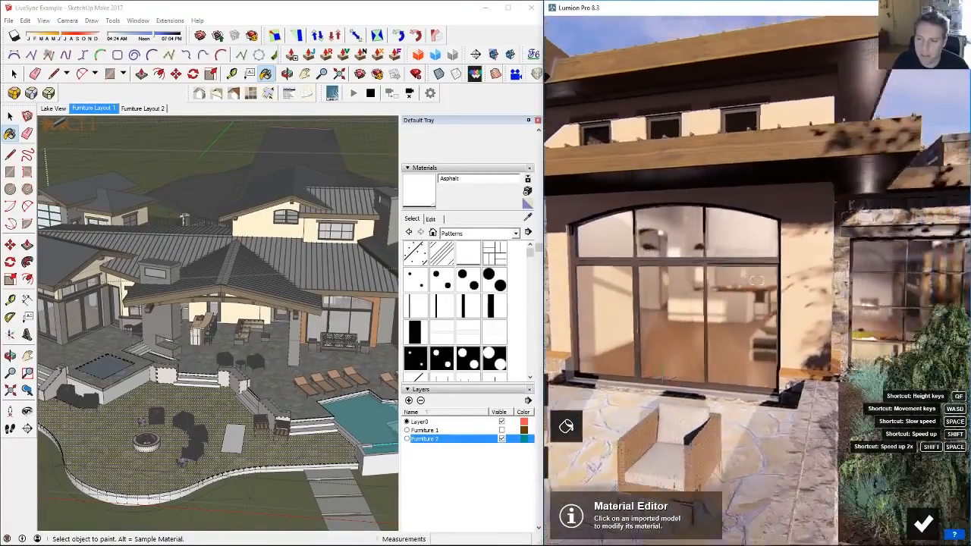
key("a")
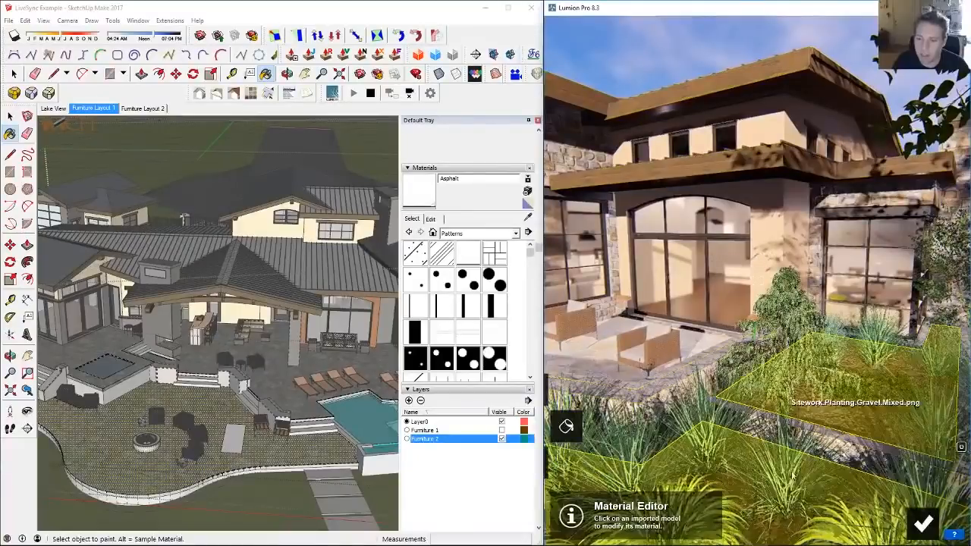
key("a")
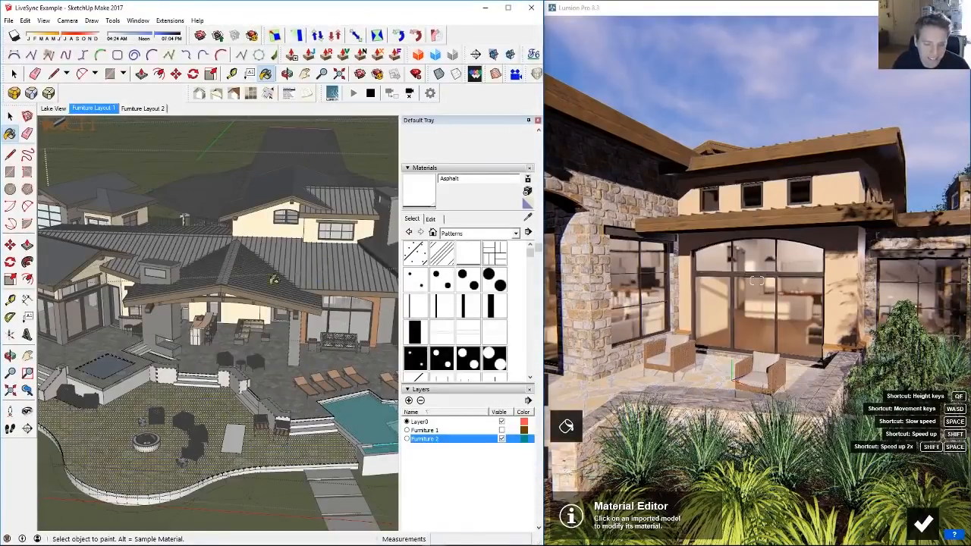
Step: In SketchUp, delete the three-panel glass doors behind the outdoor dining table in the wall facing the pool
scroll(274, 280, "up", 2)
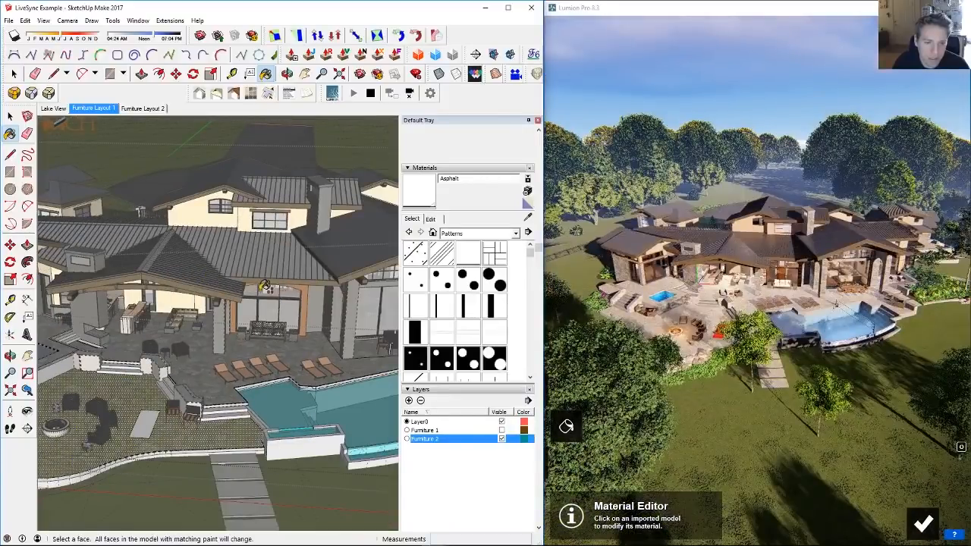
scroll(281, 303, "up", 6)
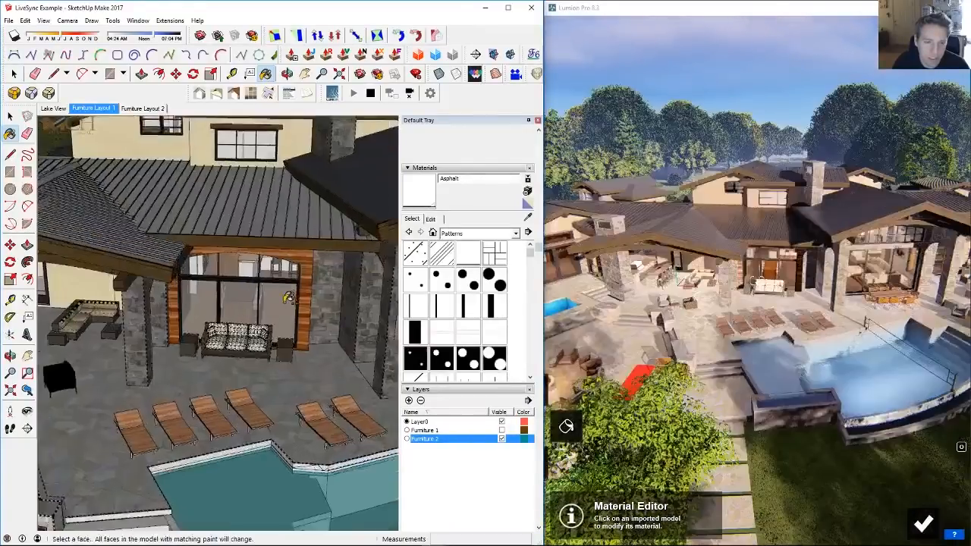
key("space")
scroll(263, 319, "down", 3)
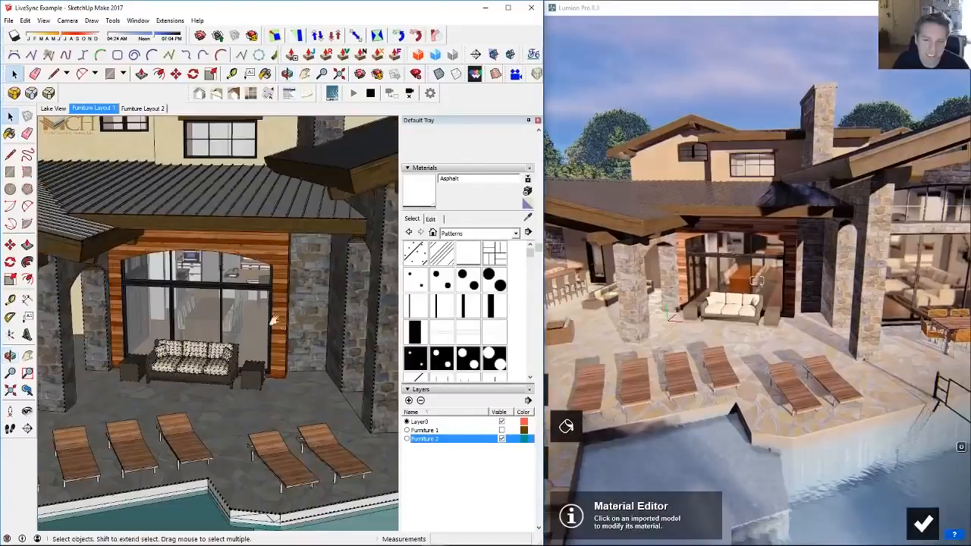
middle_click_drag(271, 321, 194, 300, "shift")
scroll(303, 296, "down", 2)
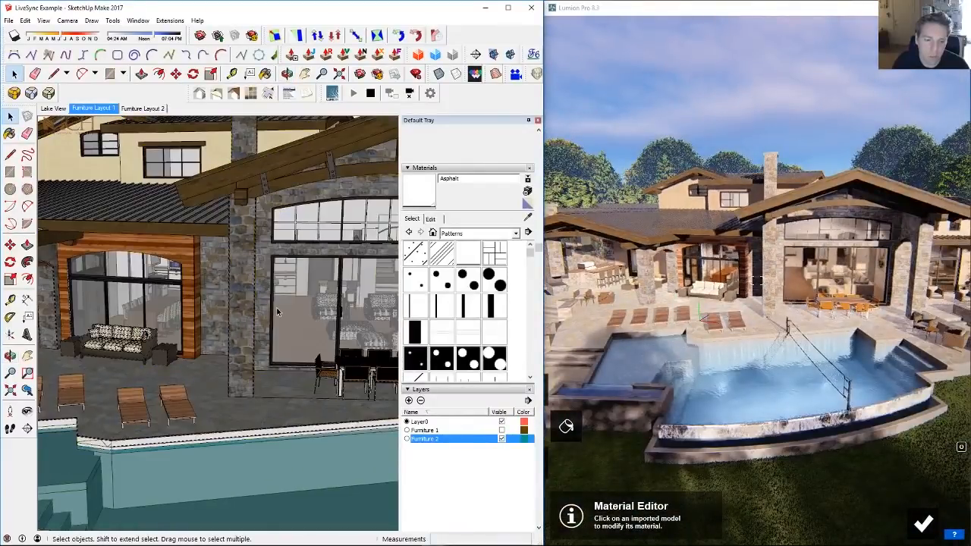
left_click(276, 307)
double_click(277, 311)
scroll(277, 311, "down", 1)
left_click(302, 309)
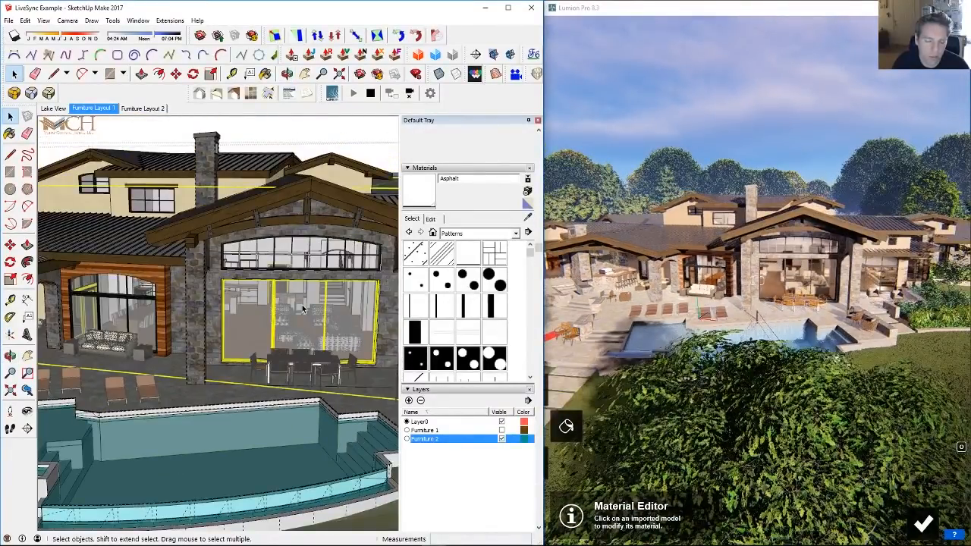
middle_click_drag(219, 330, 195, 315)
scroll(266, 295, "down", 2)
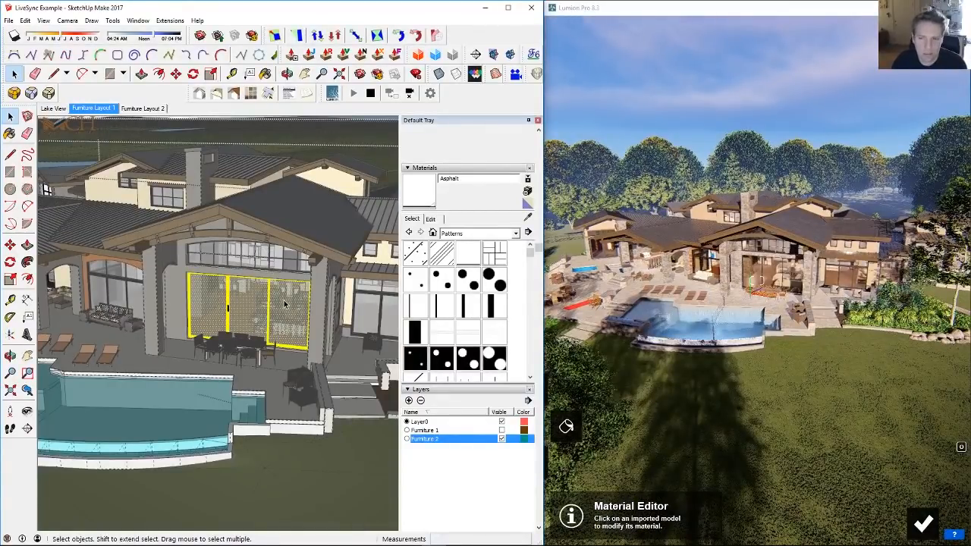
key("w")
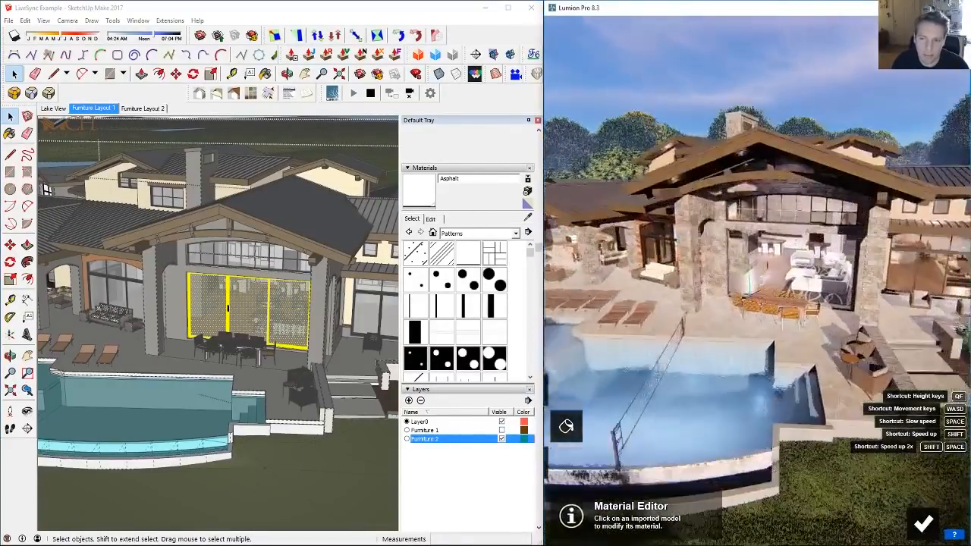
key("Delete")
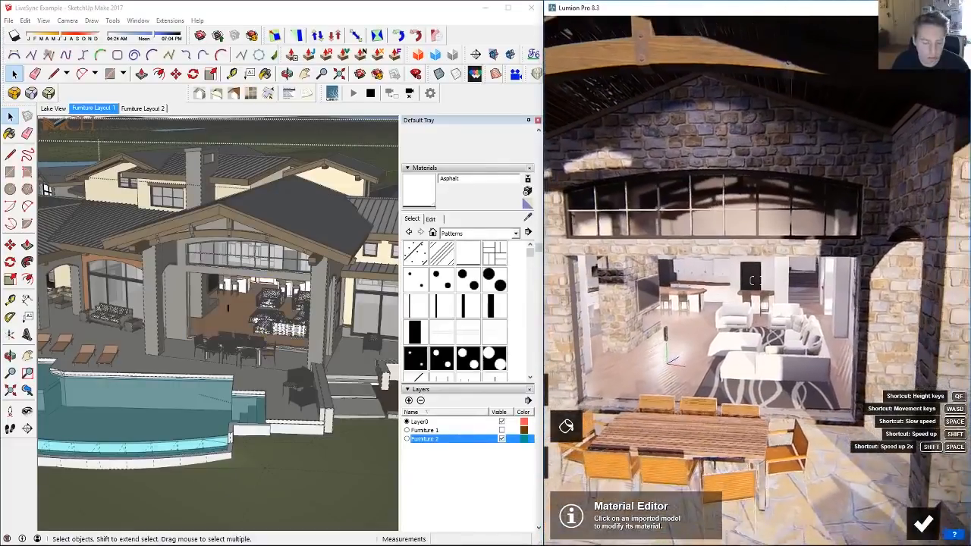
Step: Examine the opened living room and the pool in Lumion, approaching from a distant view to the pool's edge
scroll(250, 227, "down", 5)
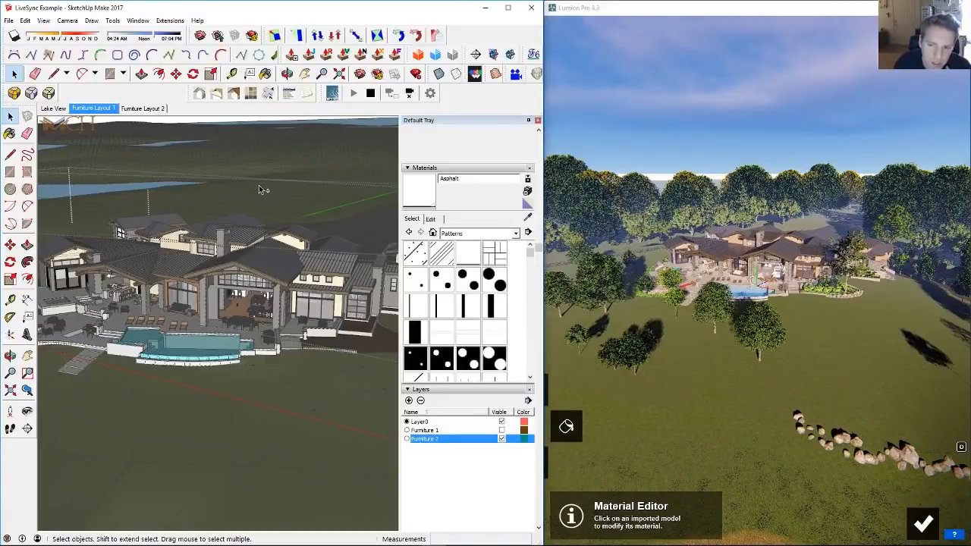
key("w")
right_click_drag(757, 313, 757, 281)
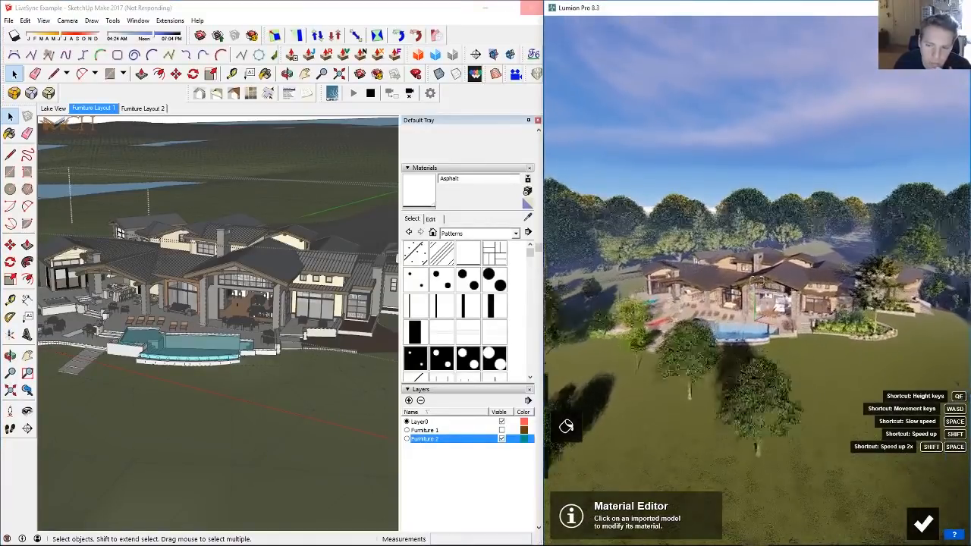
key("w")
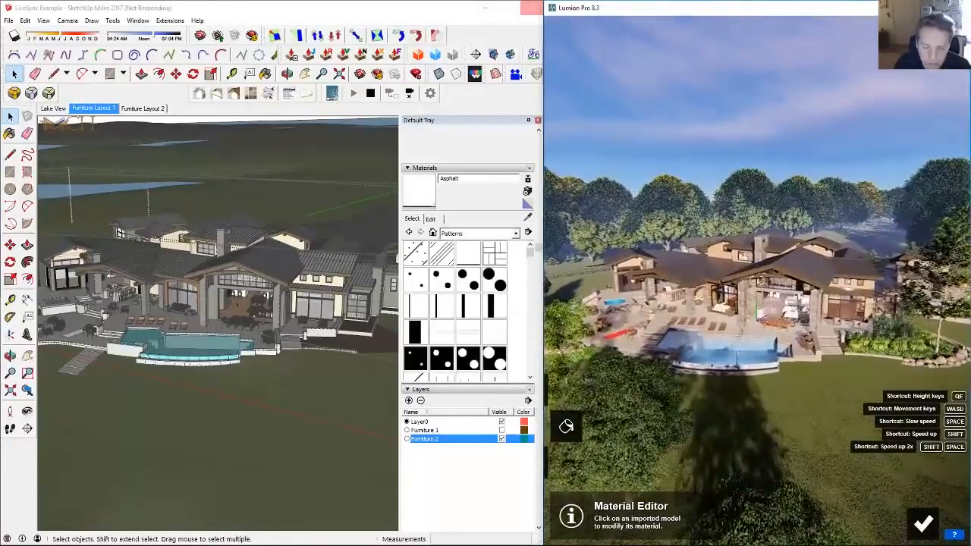
key("w")
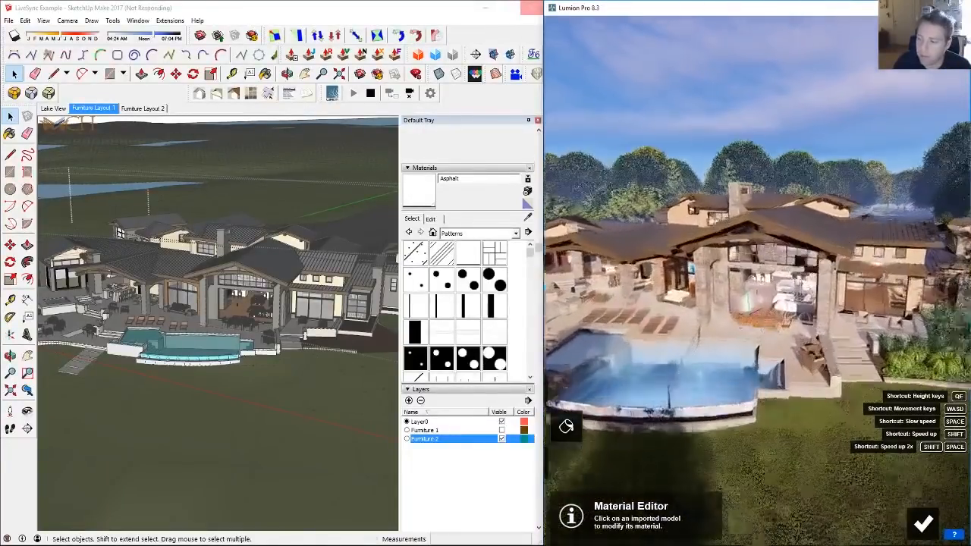
key("a")
right_click_drag(652, 370, 697, 370)
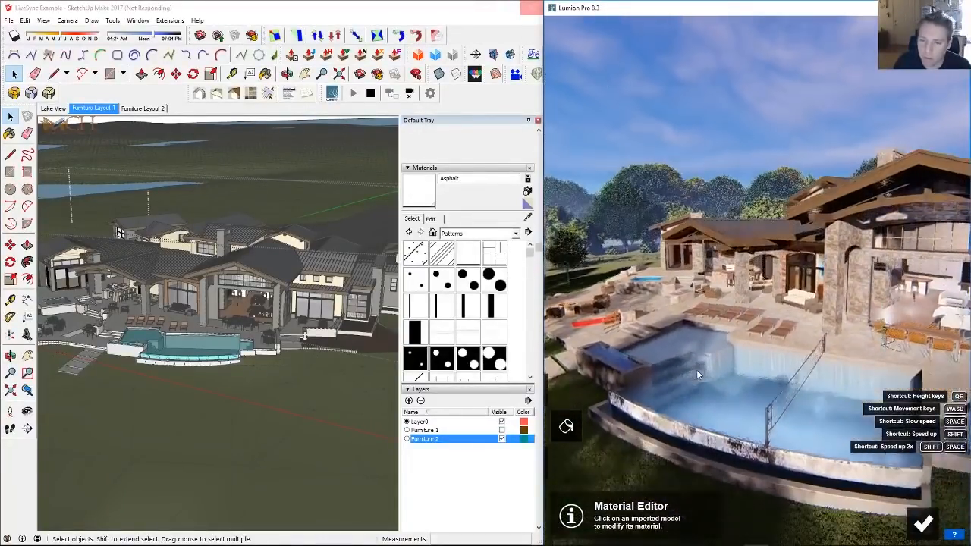
key("w")
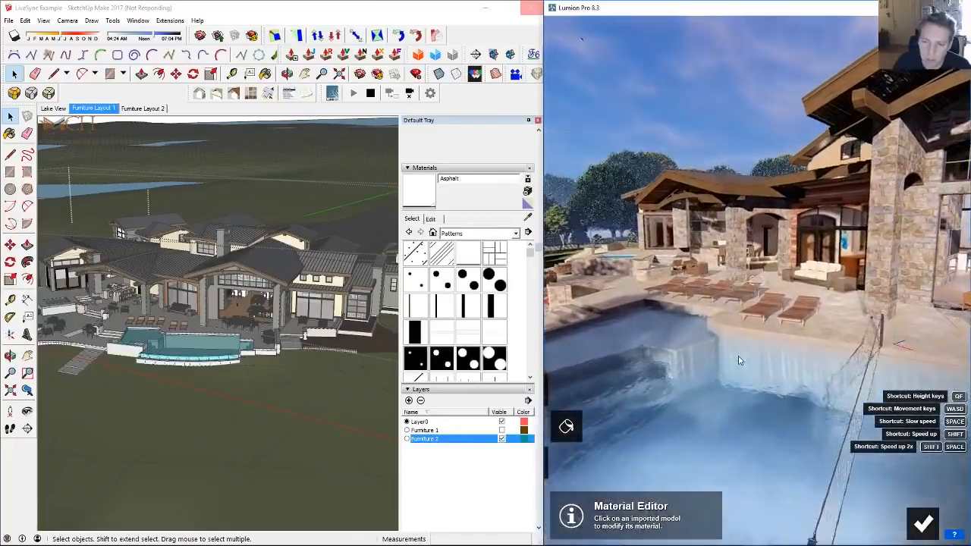
key("w")
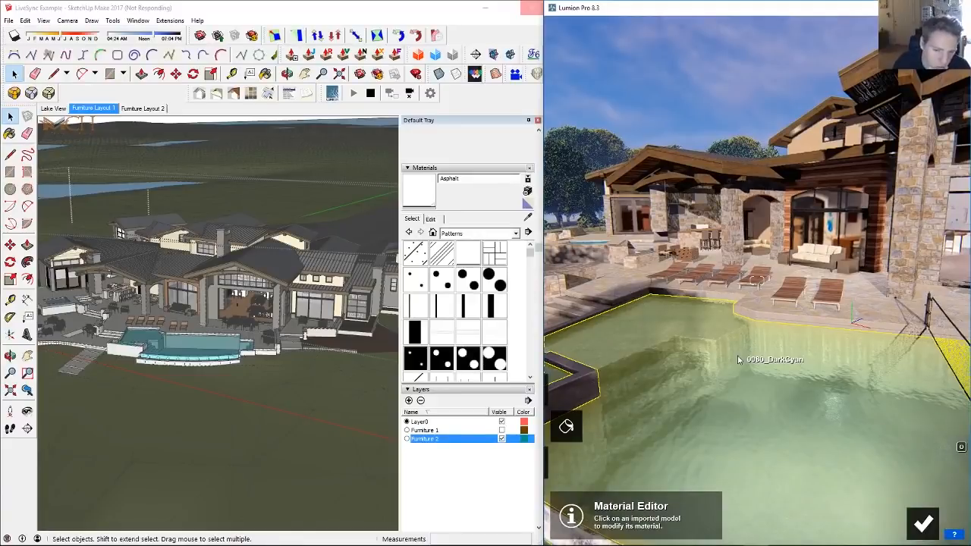
Step: Open the pool water material for editing and raise its Wave Height to the maximum
left_click(736, 358)
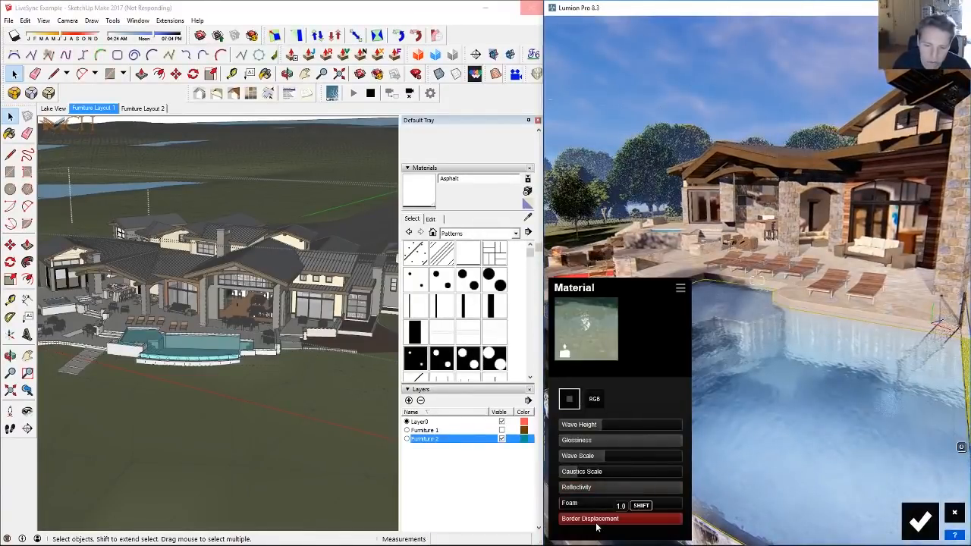
right_click_drag(766, 374, 803, 373)
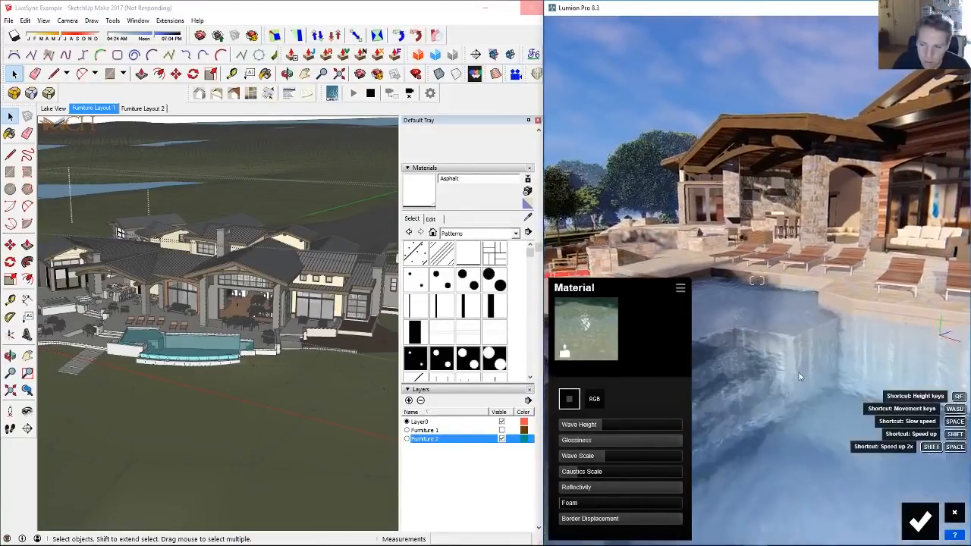
left_click_drag(664, 430, 685, 427)
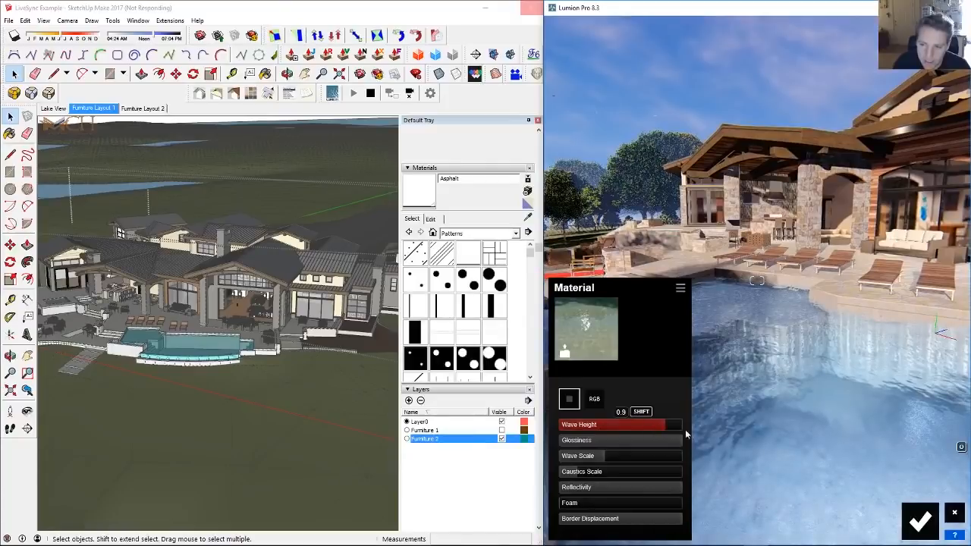
right_click_drag(727, 399, 747, 400)
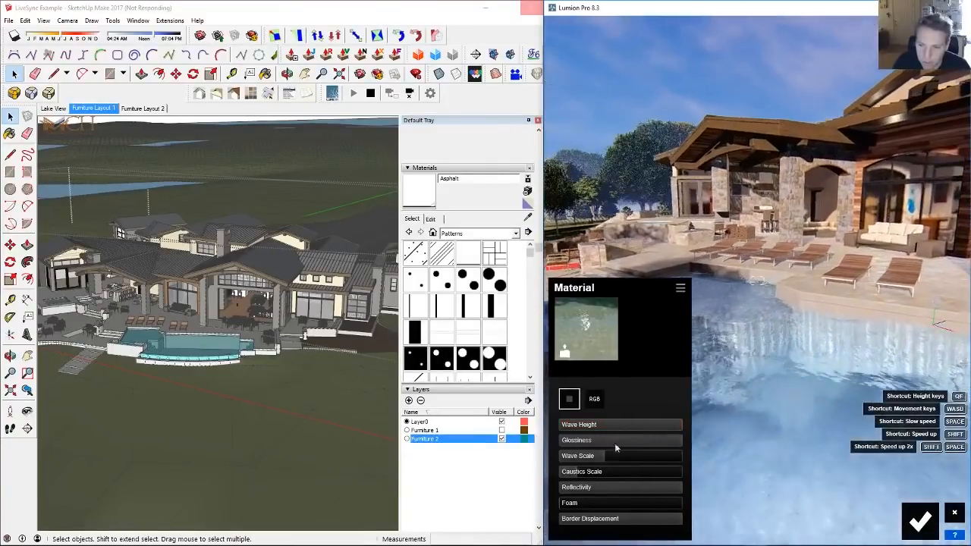
Step: Try the pool water with Wave Scale at the maximum and Border Displacement at 1.0
left_click_drag(576, 455, 624, 470)
right_click_drag(759, 364, 834, 301)
key("w")
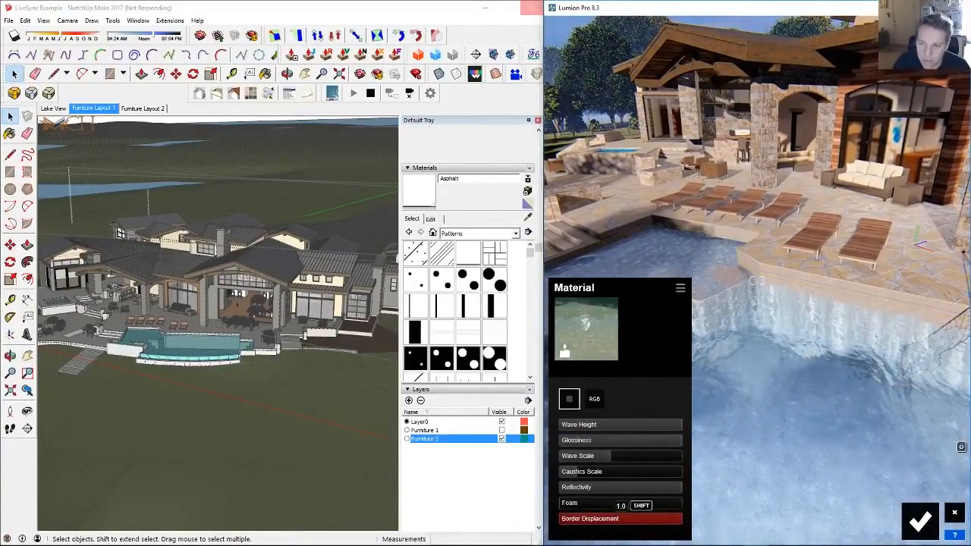
left_click_drag(611, 456, 693, 461)
left_click_drag(664, 522, 725, 522)
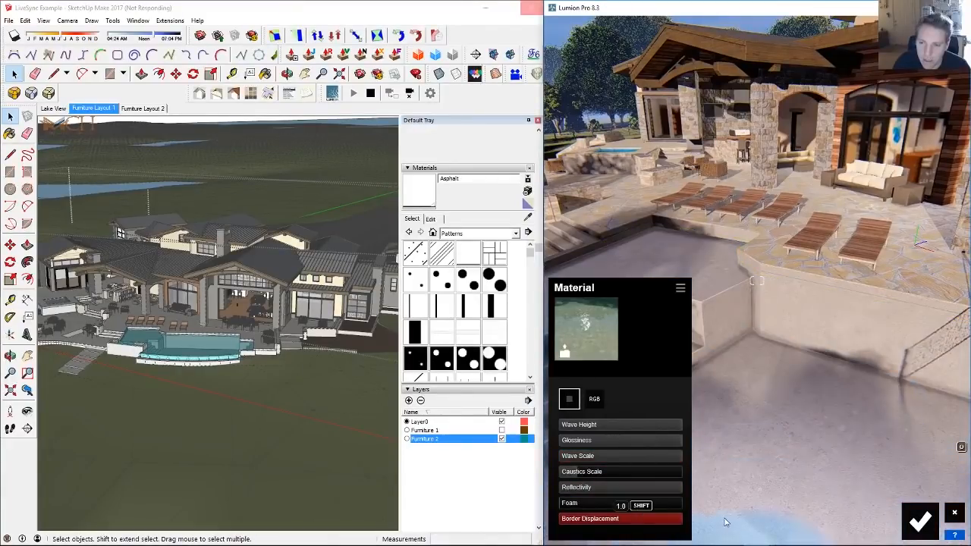
Step: Set the pool water's Wave Scale to about half and its Border Displacement to 0.0, checking the surface from several angles
right_click_drag(817, 371, 751, 398)
left_click_drag(671, 456, 619, 462)
right_click_drag(751, 356, 647, 339)
key("s")
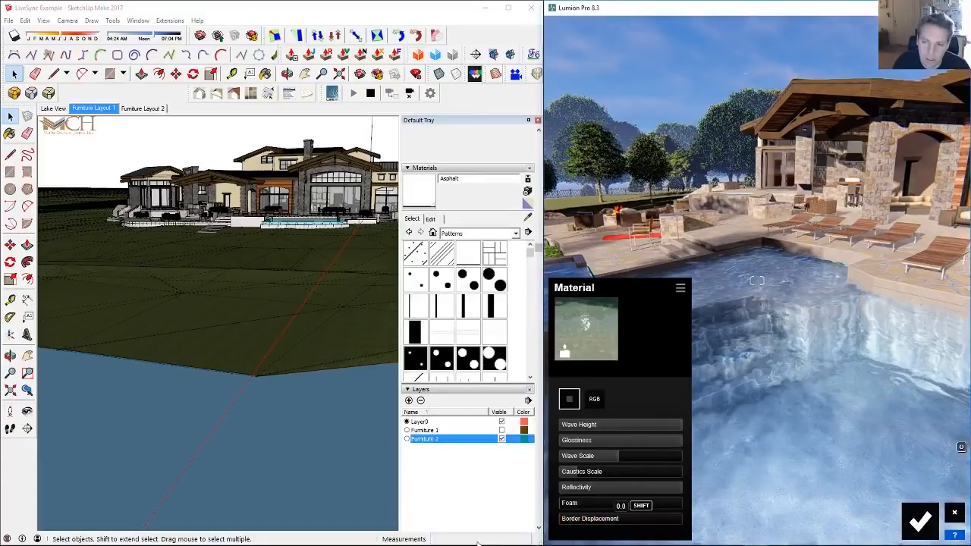
left_click_drag(699, 539, 512, 522)
key("s")
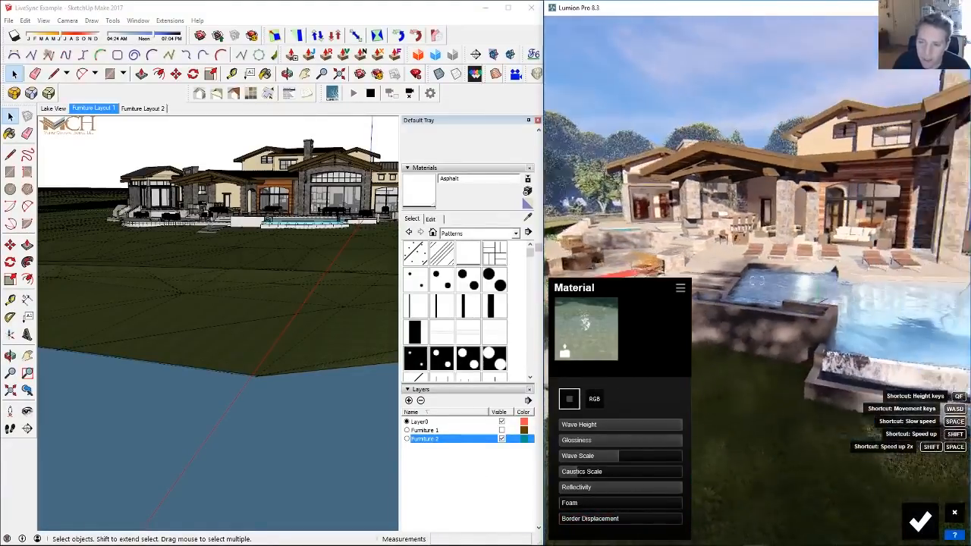
key("w")
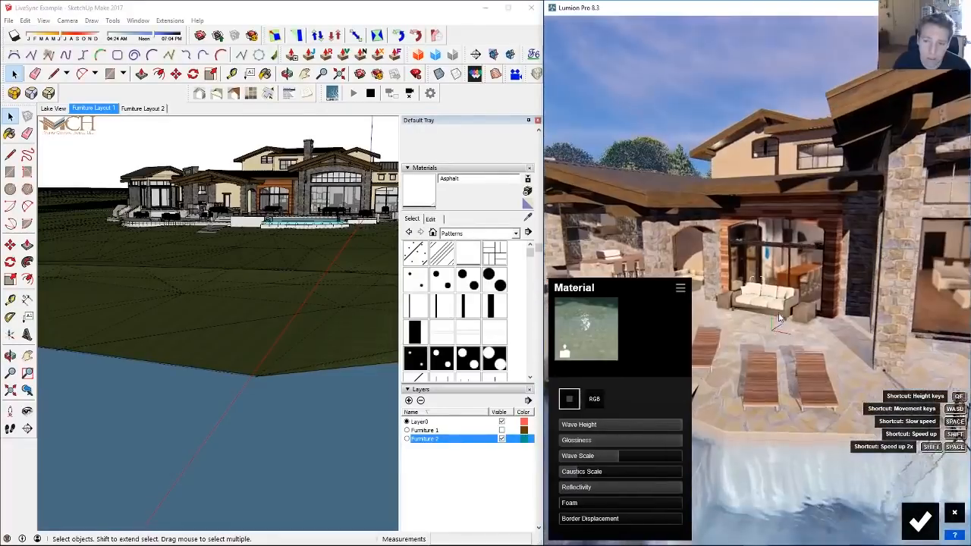
key("s")
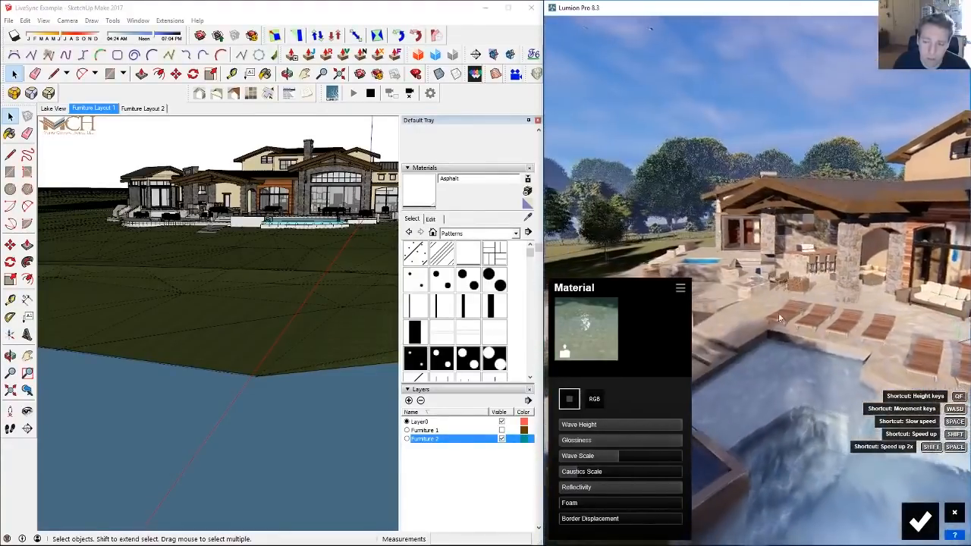
key("w")
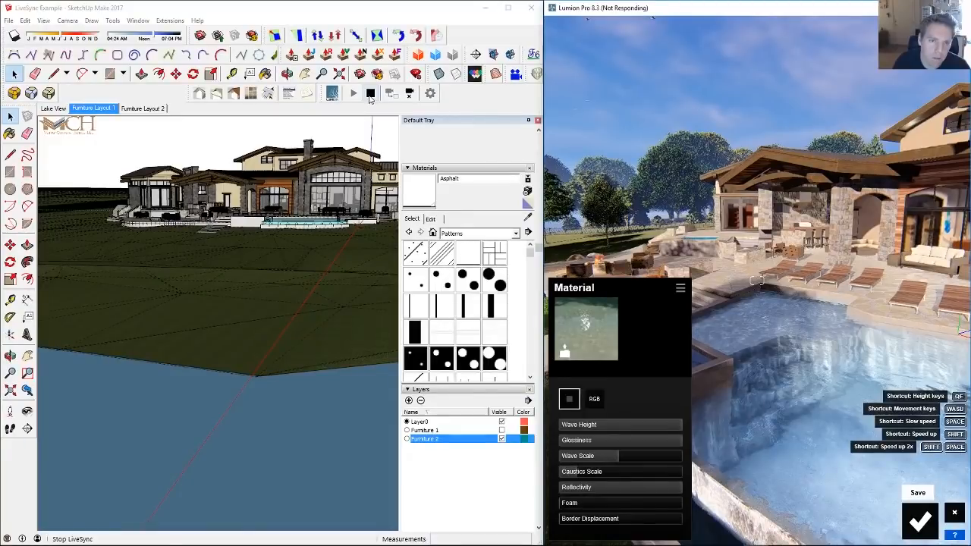
Step: Finish the synced shoreline views, leave material editing for Photo mode, and restore the saved camera of photo 11
mouse_move(326, 180)
middle_mouse_down()
mouse_move(335, 187)
mouse_move(361, 92)
middle_mouse_up()
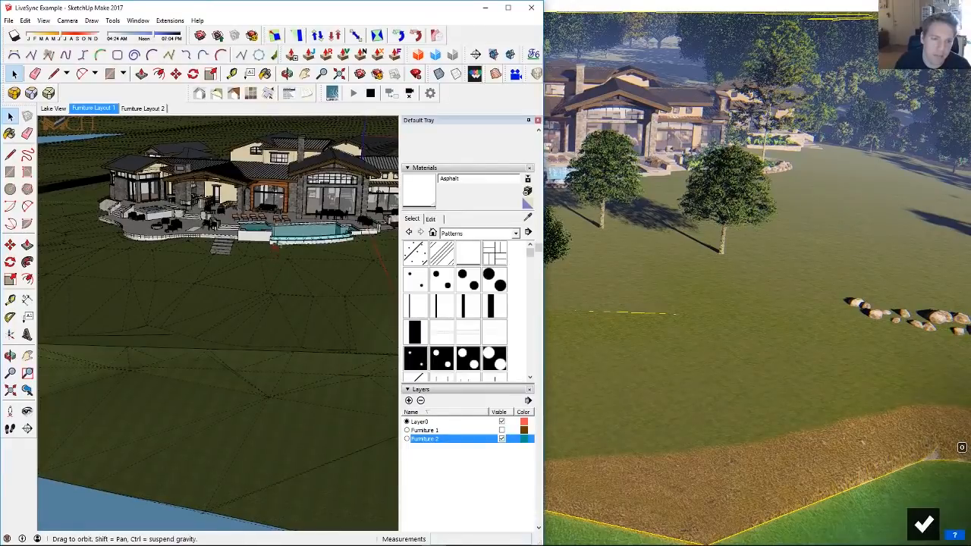
mouse_move(271, 262)
middle_mouse_down()
mouse_move(275, 191)
mouse_move(260, 177)
mouse_move(267, 187)
middle_mouse_up()
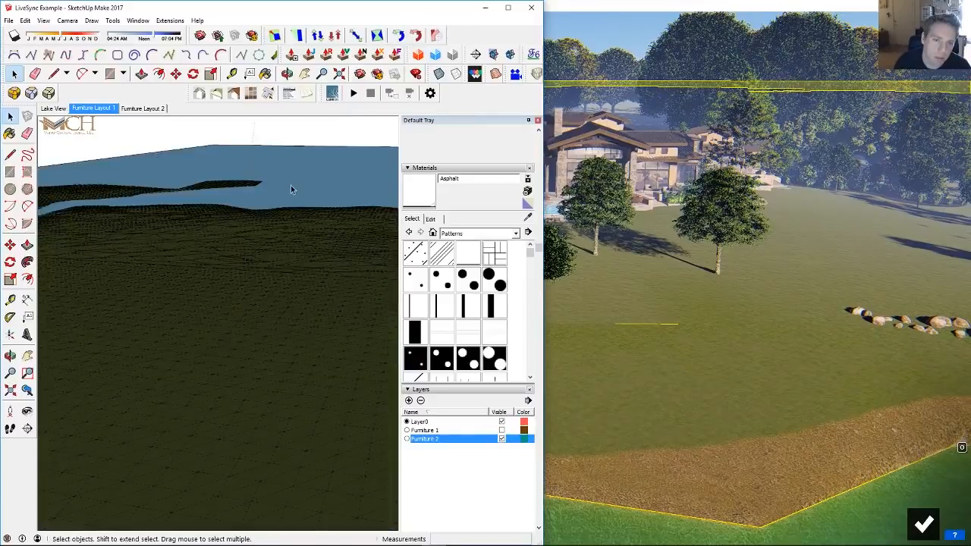
middle_click_drag(291, 186, 258, 258)
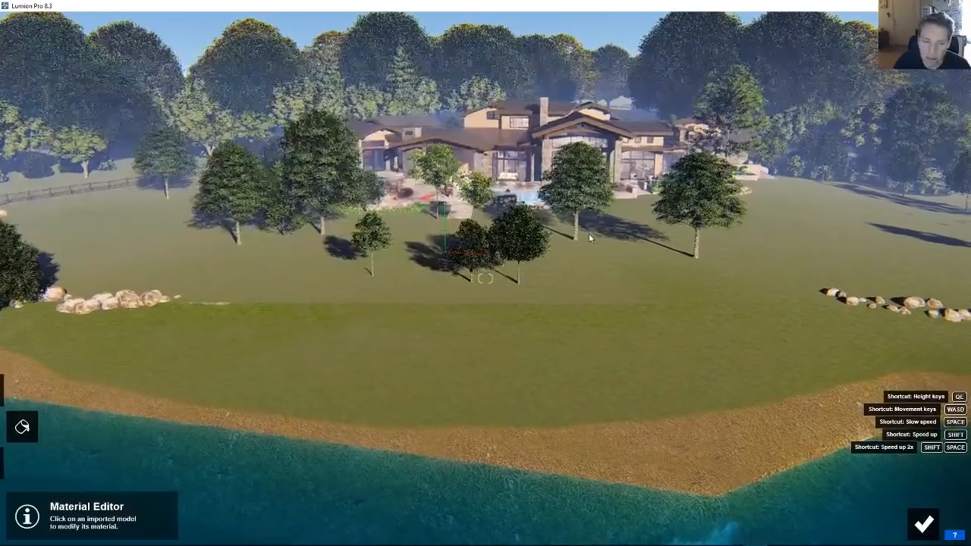
key("w")
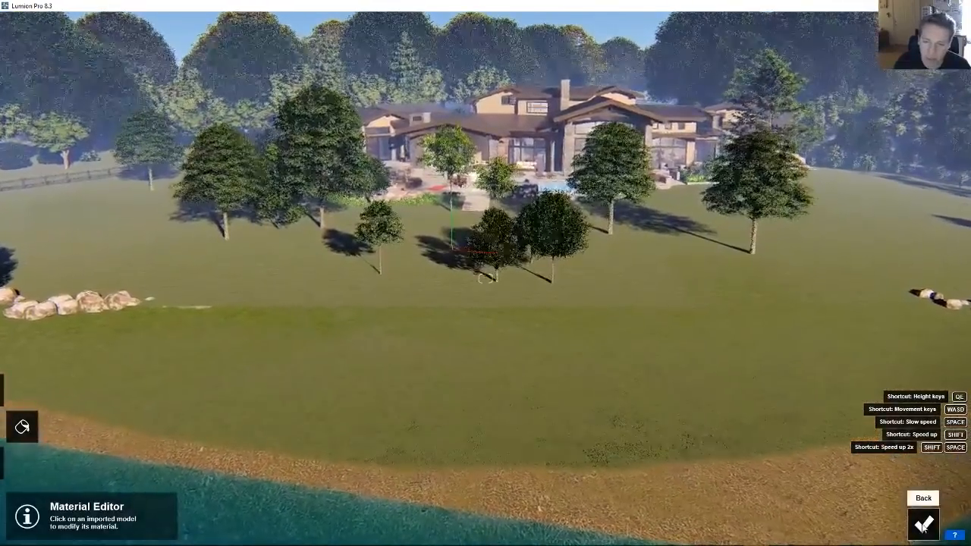
left_click(923, 525)
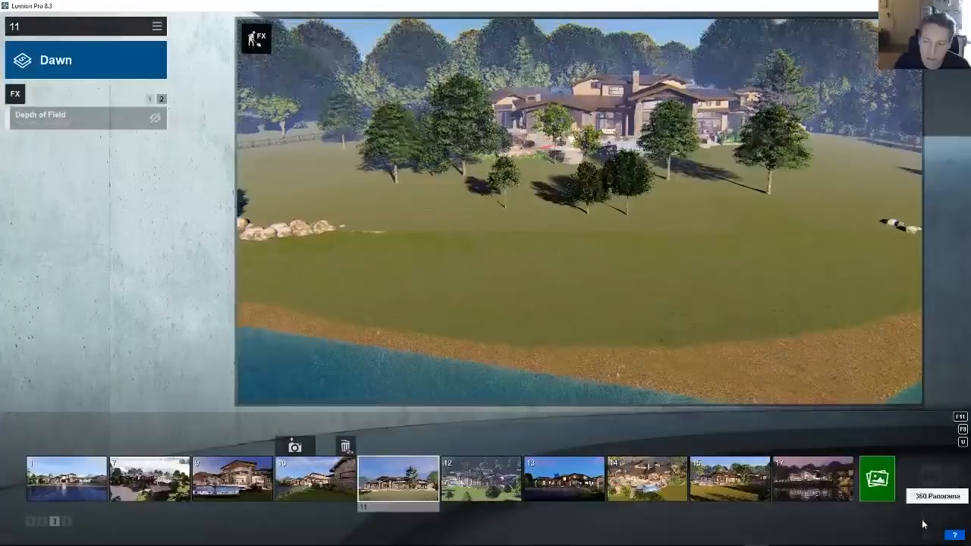
left_click(408, 496)
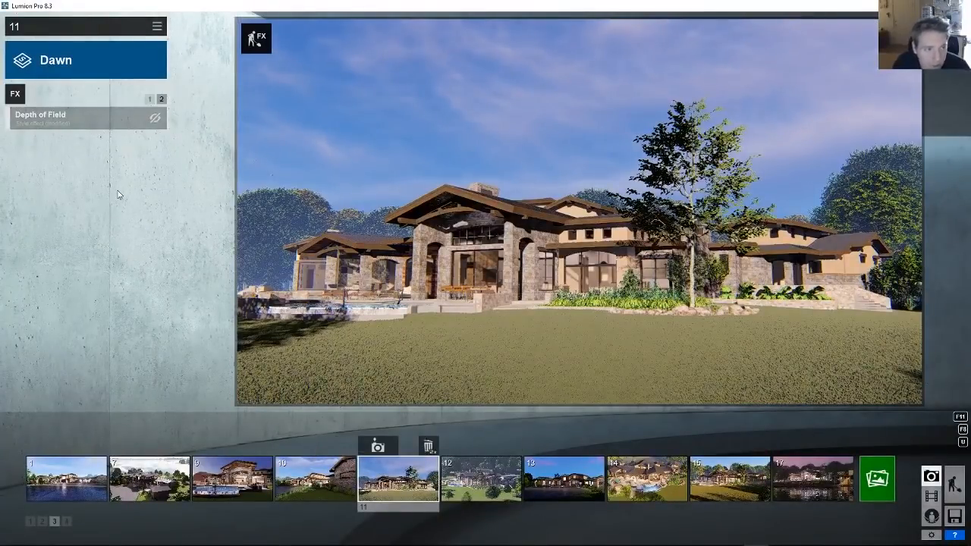
Step: Examine the available photo effects, including Print Poster Enhancer, and the render sizes offered for photo 11
left_click(13, 99)
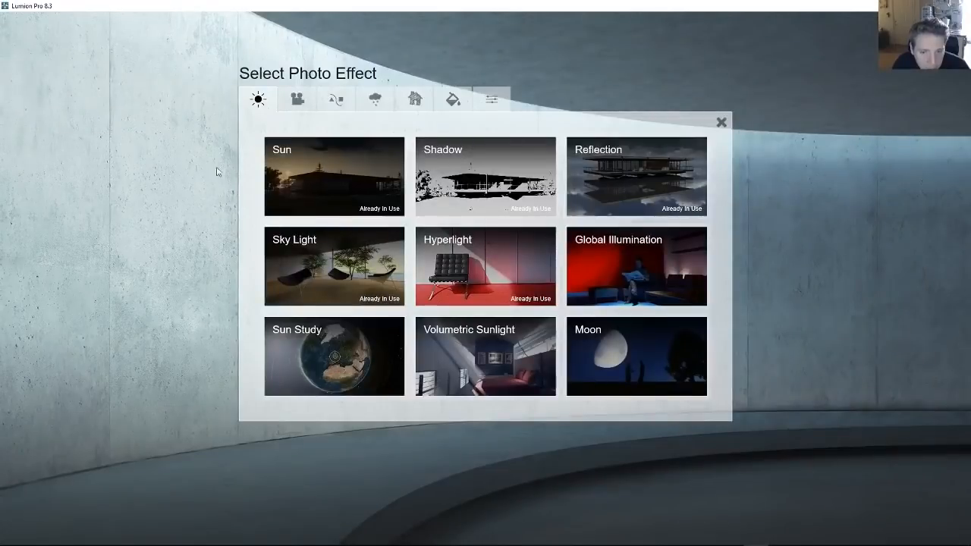
left_click(492, 99)
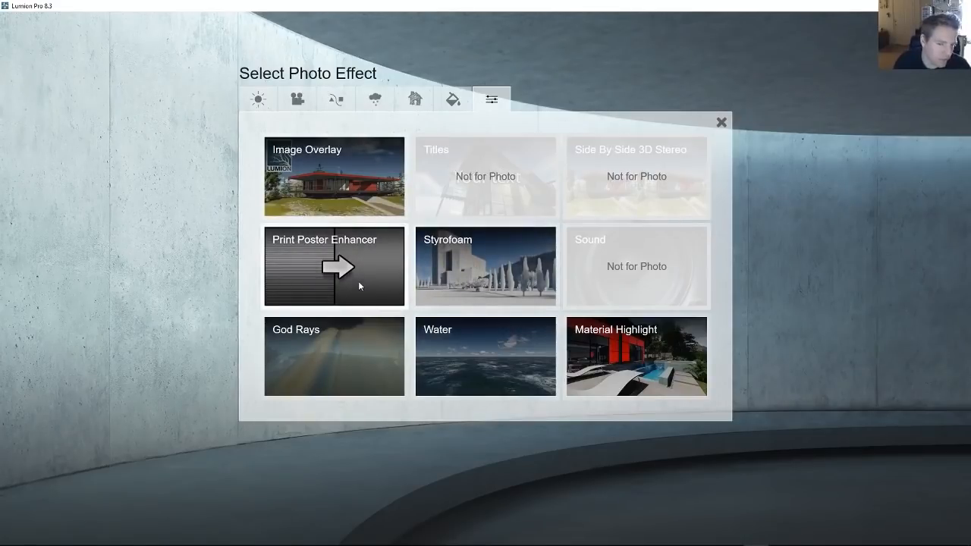
left_click(722, 122)
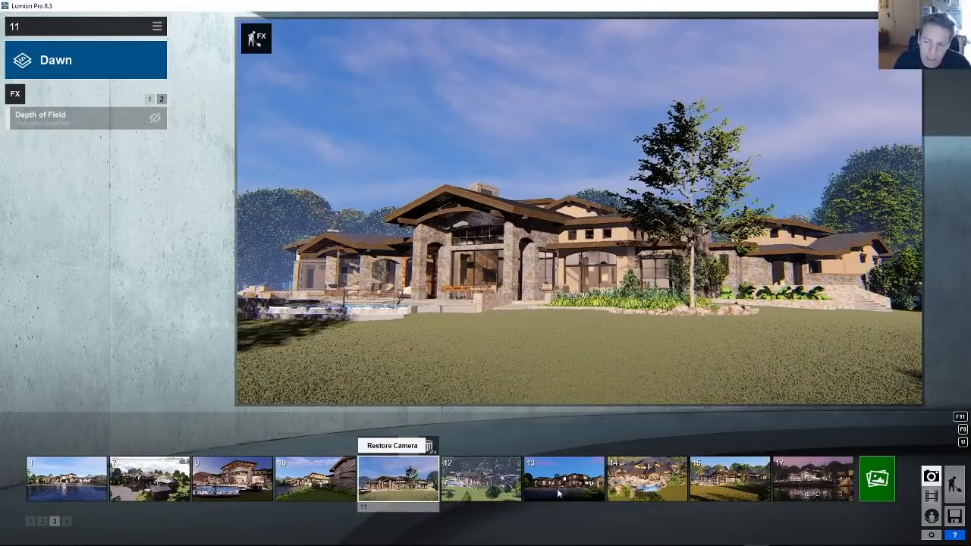
left_click(878, 481)
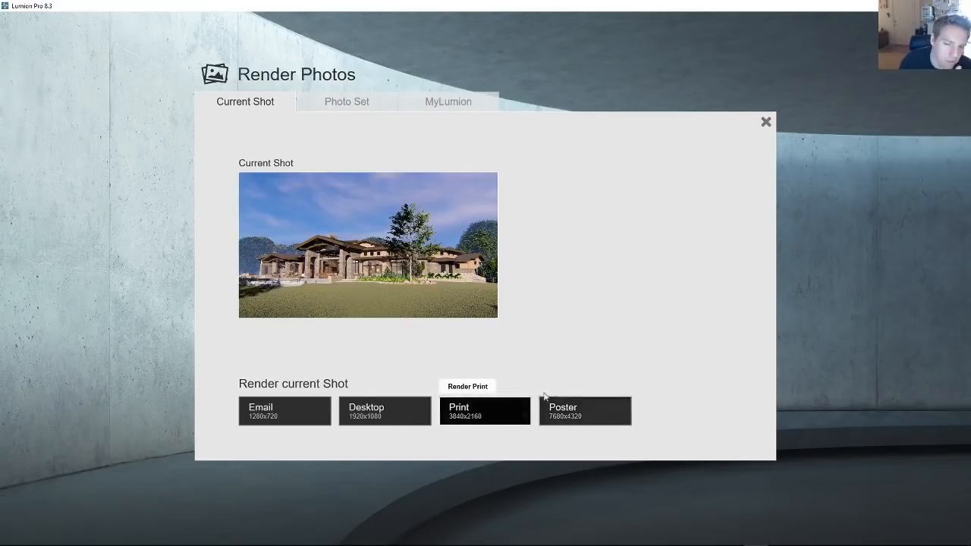
left_click(766, 123)
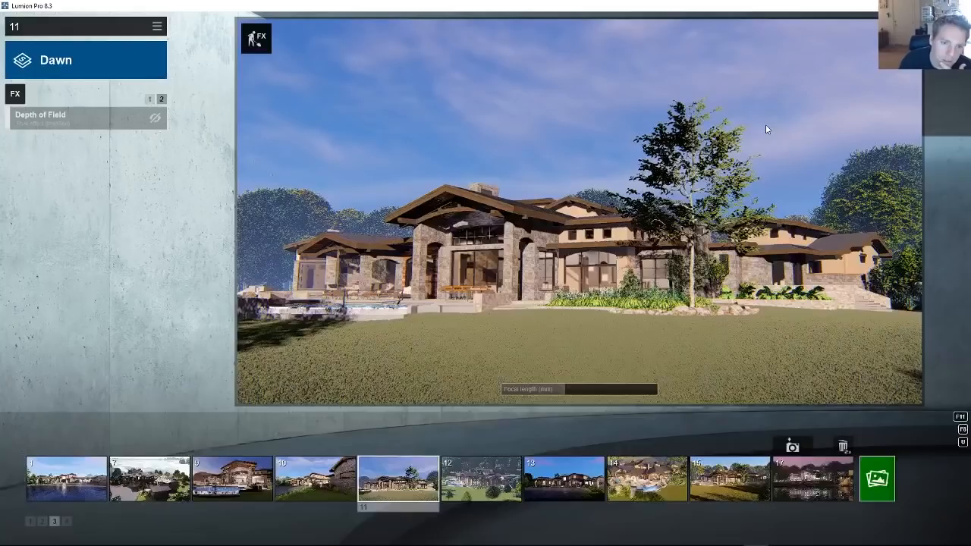
Step: Add the Print Poster Enhancer effect to photo 11, toggling it off and back on
left_click(19, 99)
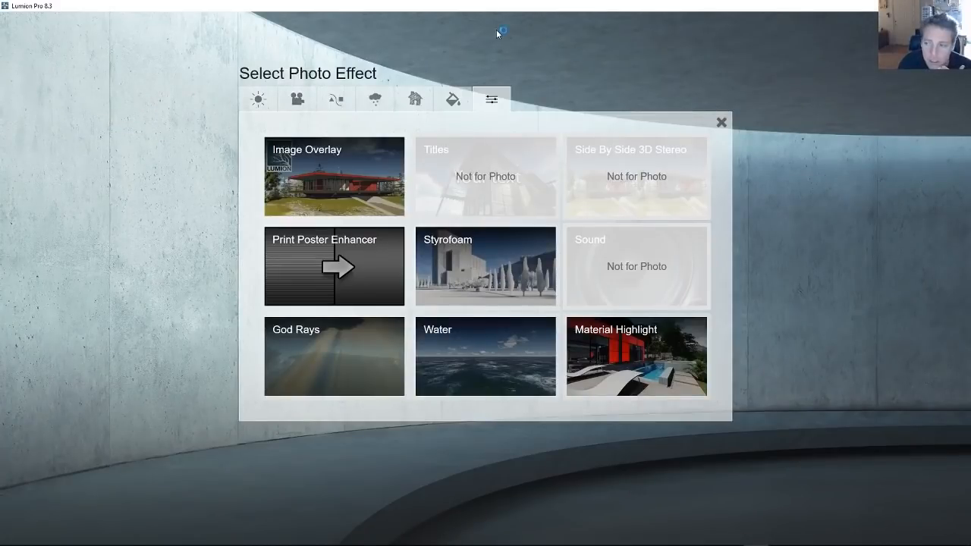
left_click(369, 255)
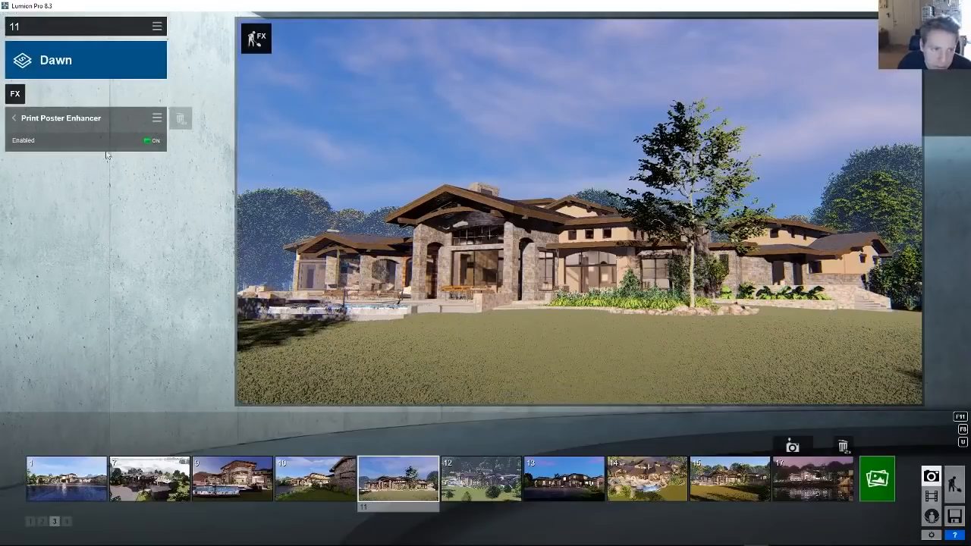
left_click(153, 141)
left_click(153, 141)
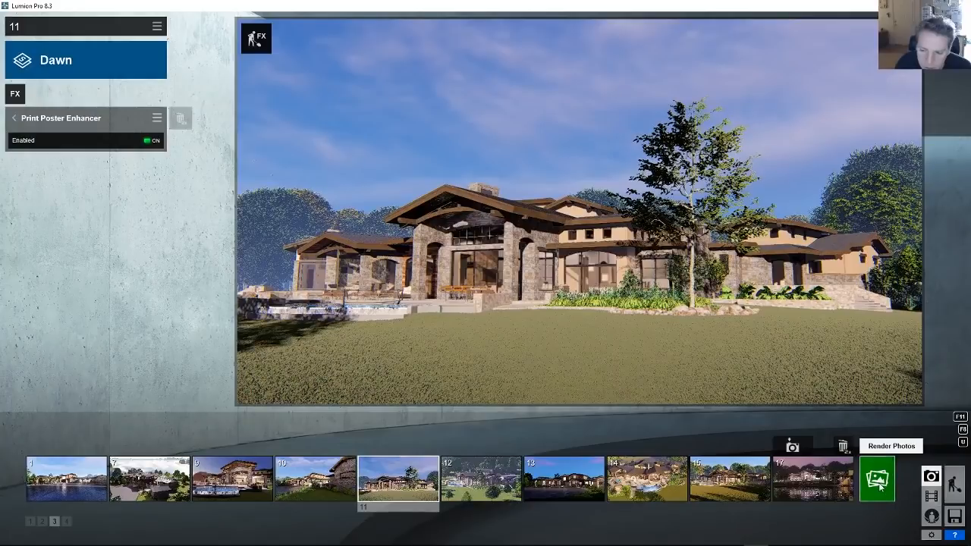
Step: Store the current camera view as a new photo in slot 35 of Photo Set 4
left_click(69, 522)
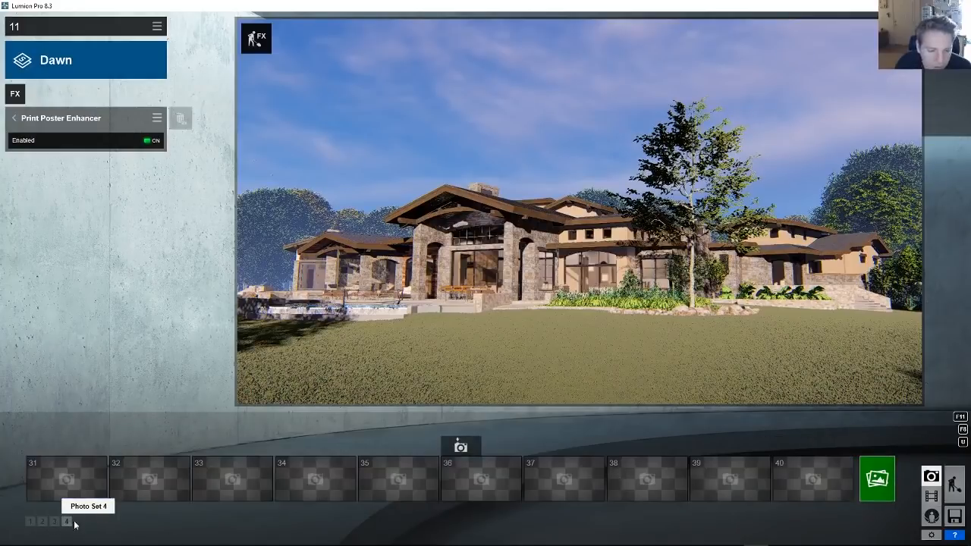
left_click(395, 478)
left_click(383, 449)
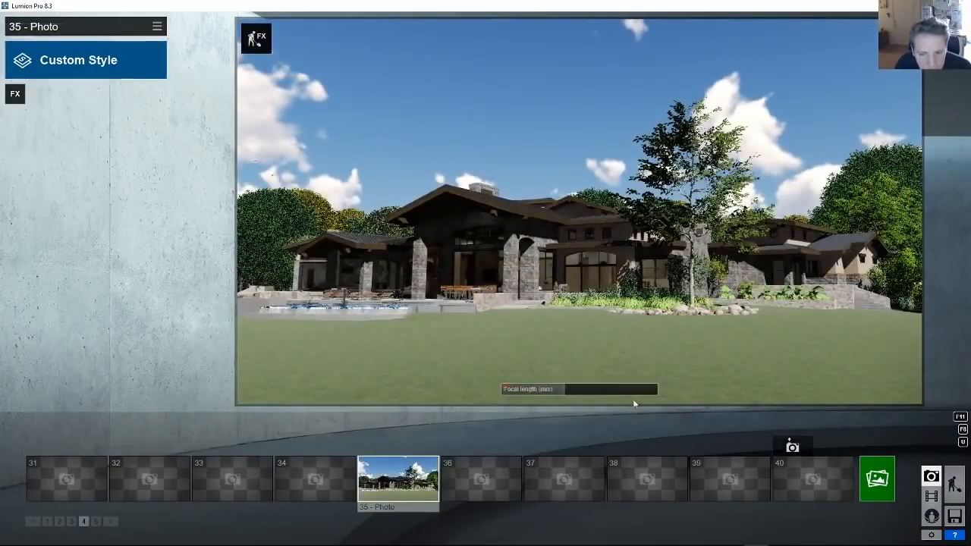
Step: Check the render options for the new photo 35 without starting a render
left_click(877, 479)
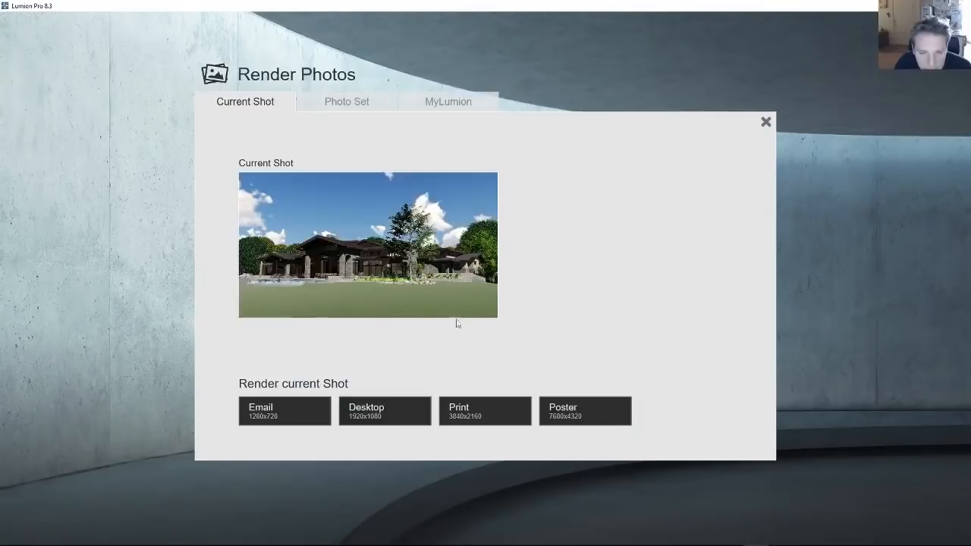
left_click(363, 102)
left_click(277, 102)
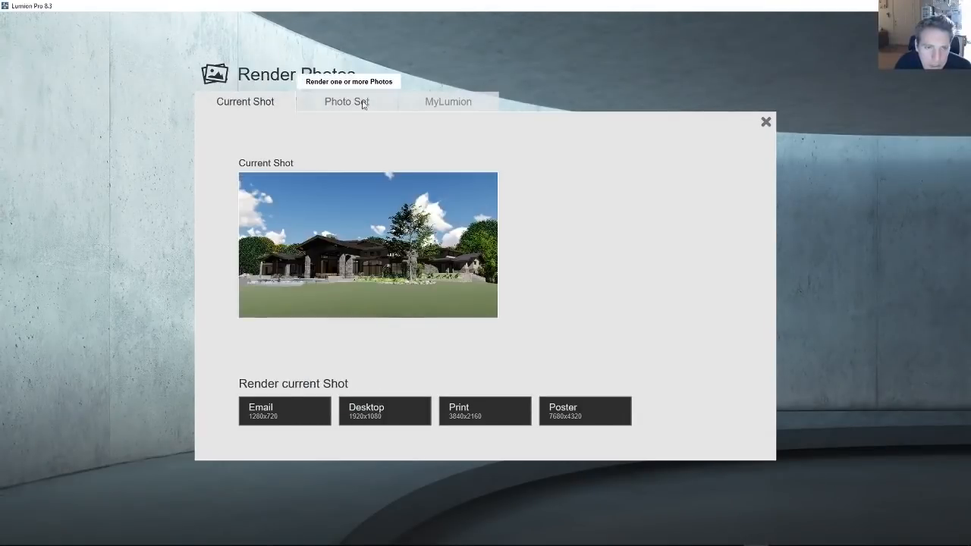
left_click(766, 122)
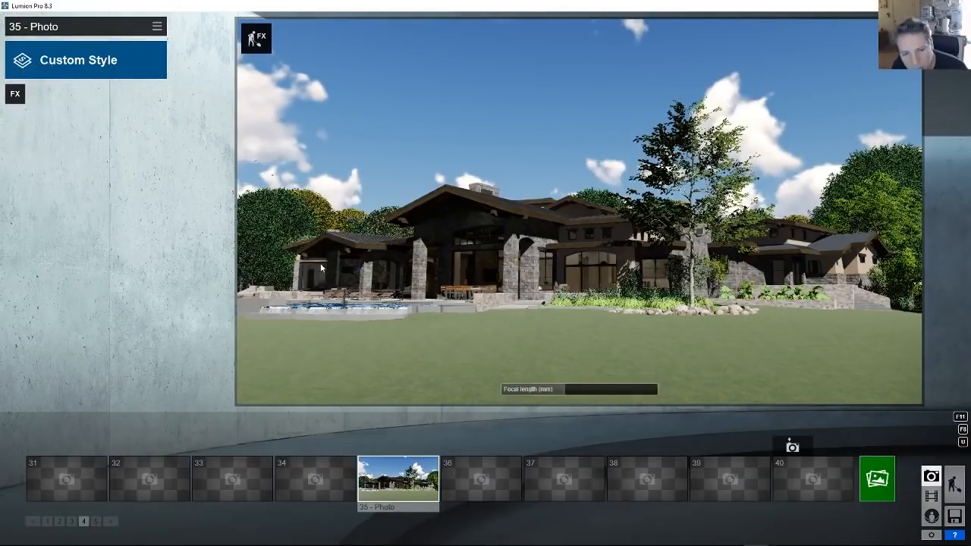
Step: Add the Print Poster Enhancer effect to photo 35 and turn it off
left_click(12, 97)
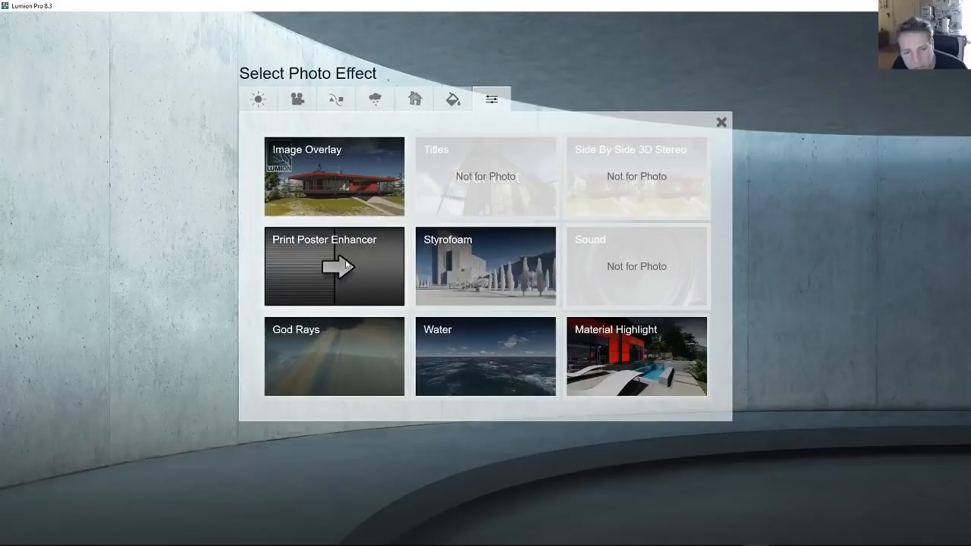
left_click(345, 266)
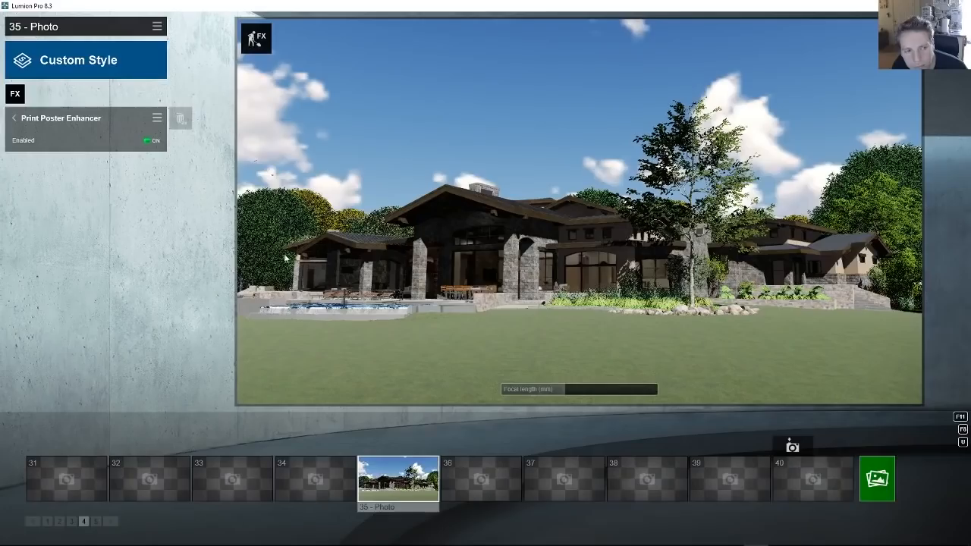
left_click(148, 141)
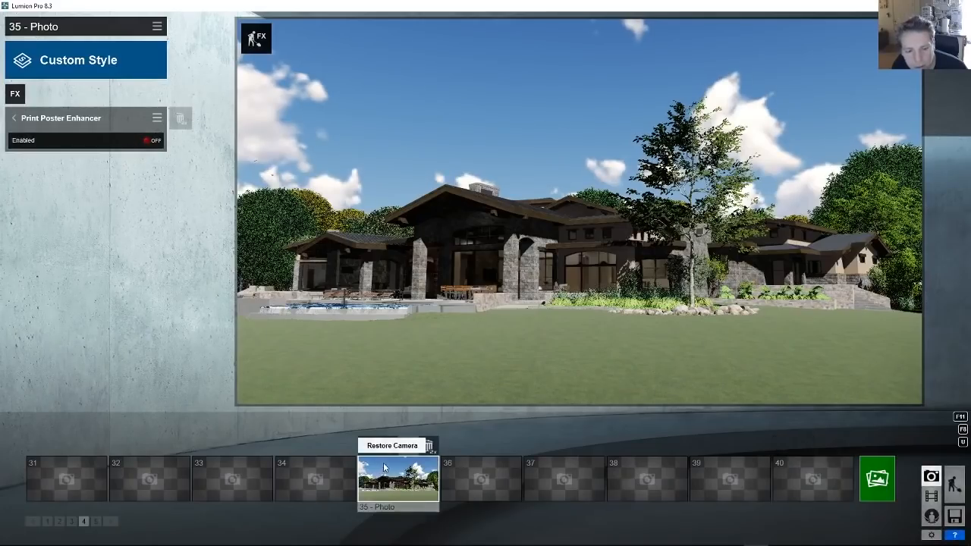
Step: Render photo 35 at Print size, 3840x2160, saving it as a JPG file named sasd
left_click(877, 480)
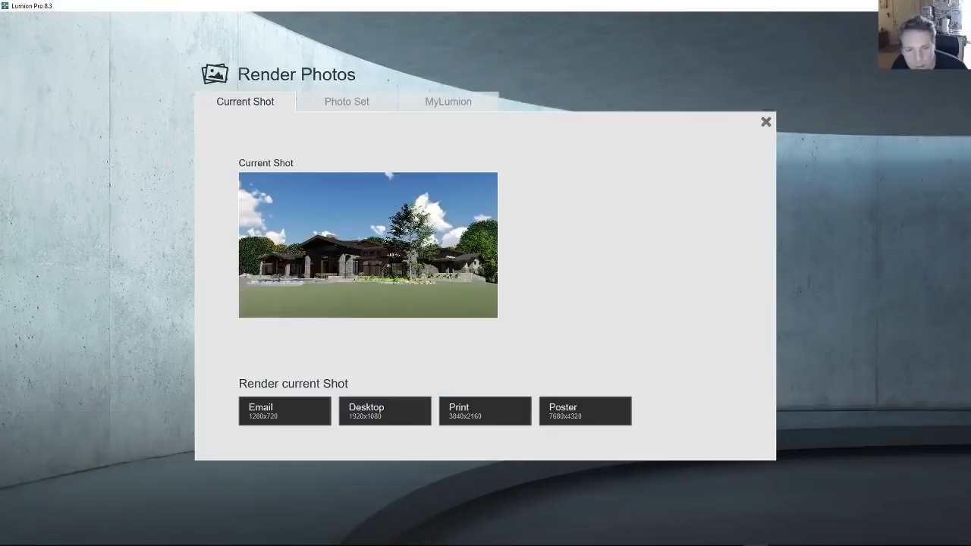
left_click(490, 411)
type("asdf")
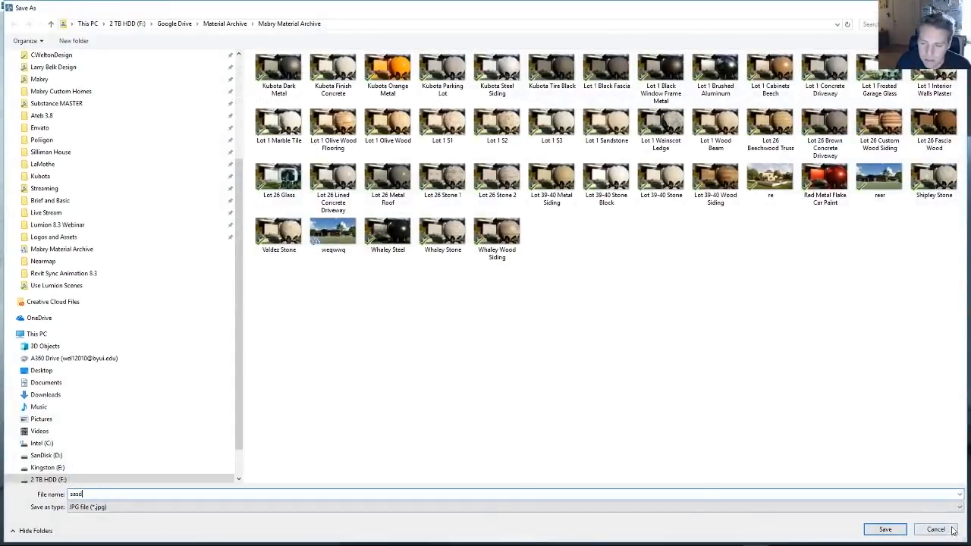
left_click(890, 534)
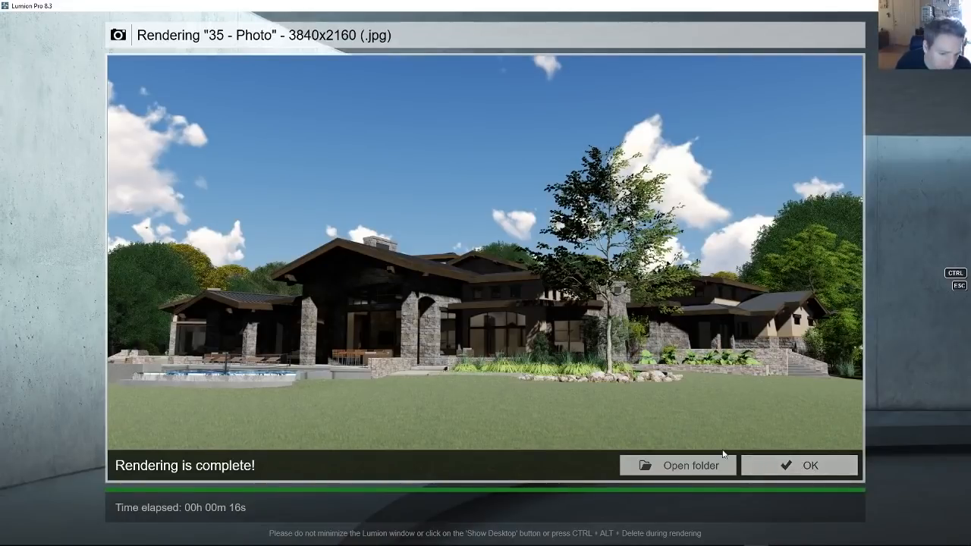
left_click(804, 465)
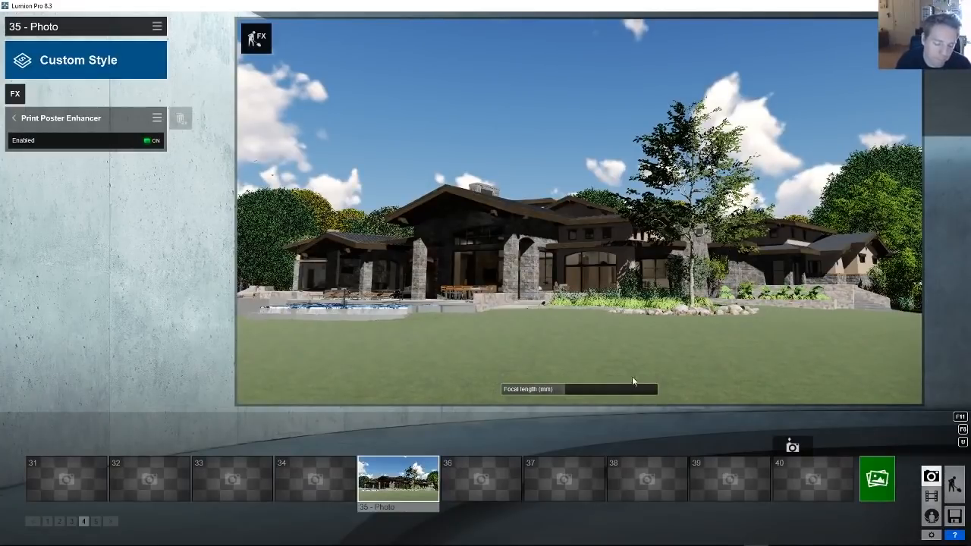
Step: Delete the photo in slot 35 and return to Build mode, viewing the house and pool terrace from above
mouse_move(379, 448)
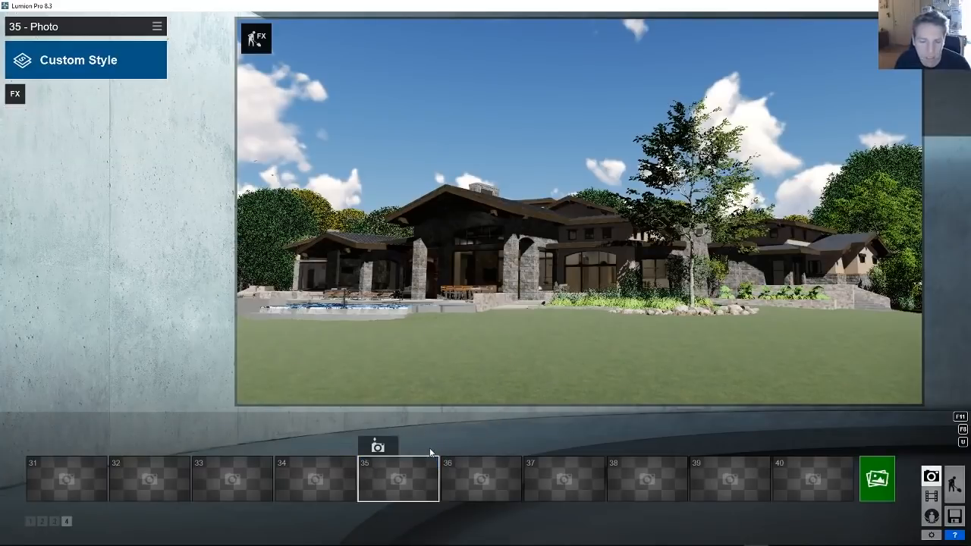
left_click(954, 484)
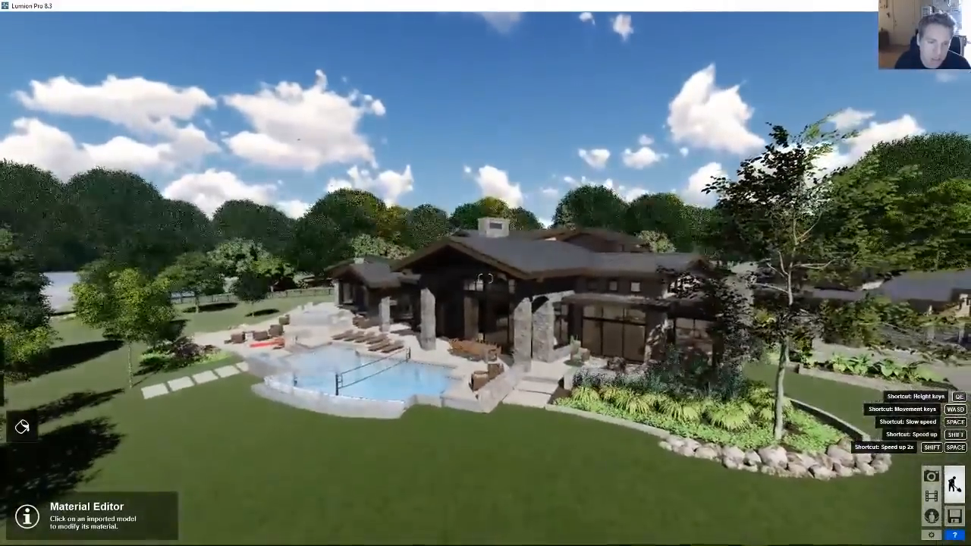
right_click_drag(485, 279, 488, 319)
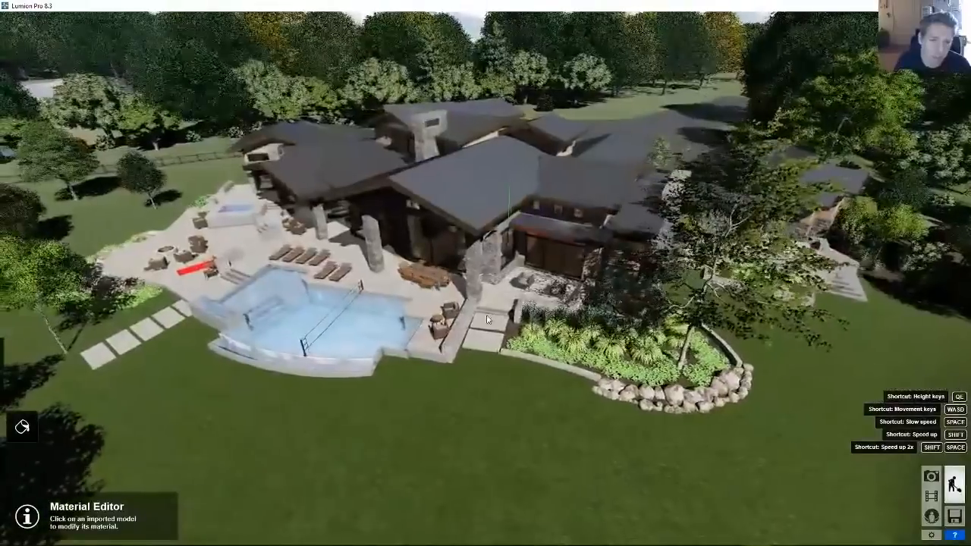
key("a")
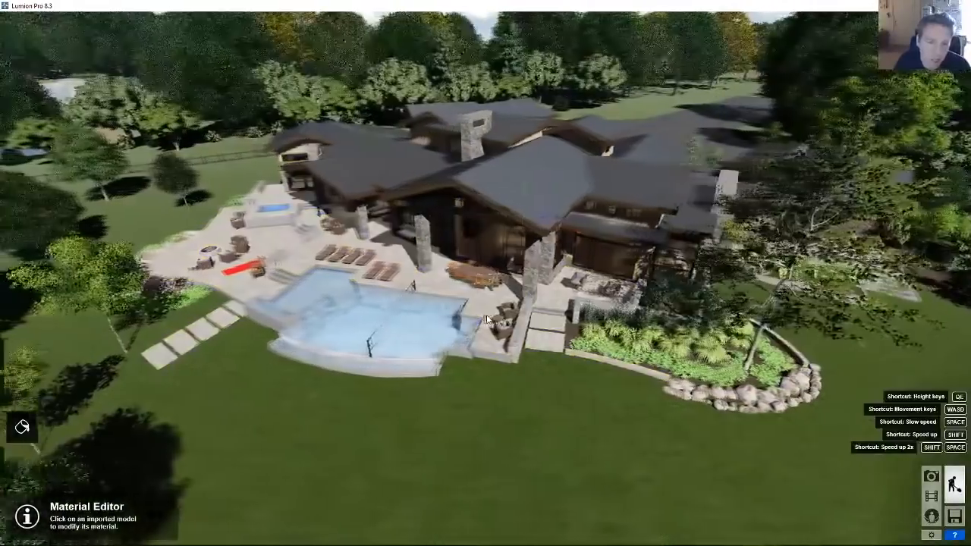
key("w")
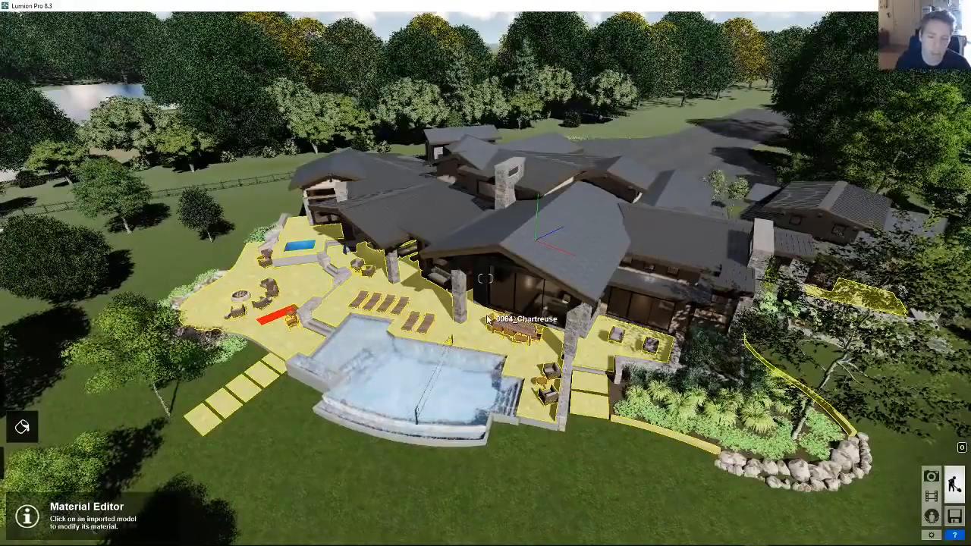
scroll(485, 311, "down", 5)
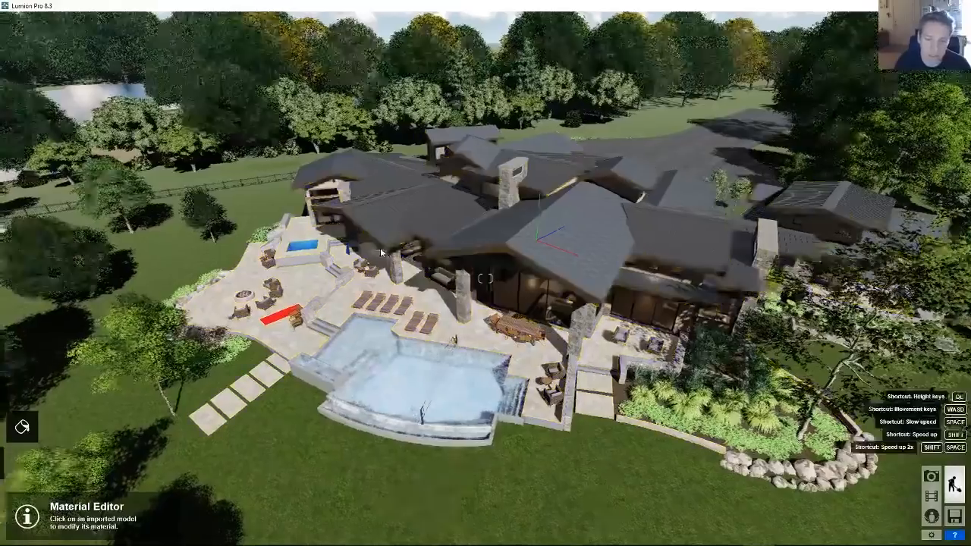